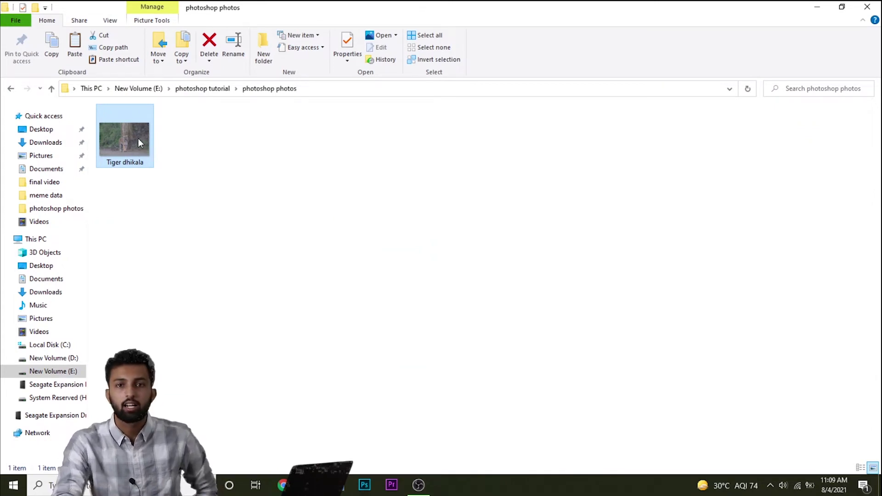
Step: Open Tiger dhikala.CR2 from File Explorer with Adobe Photoshop, launching Camera Raw
right_click(120, 139)
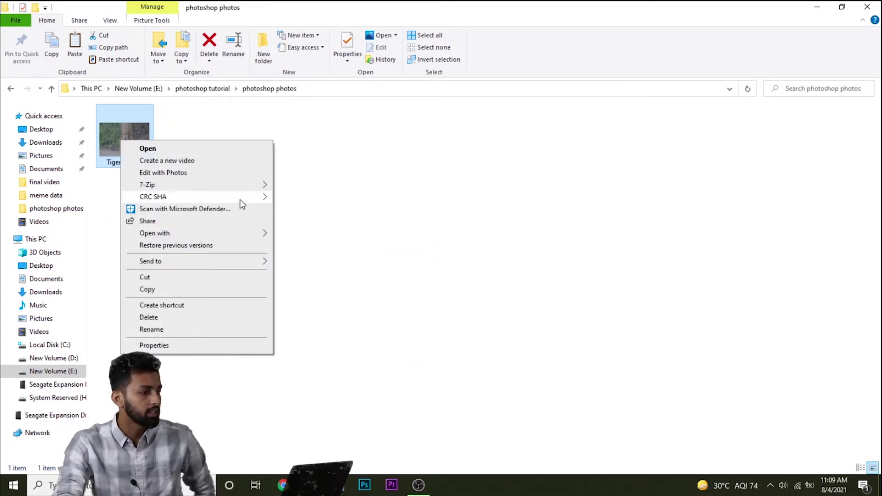
click(285, 232)
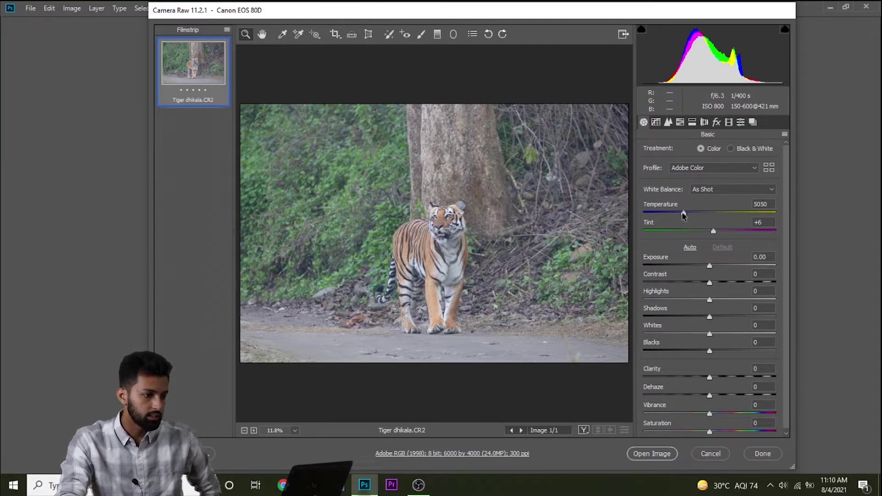
Step: Set Temperature 5650, Highlights -24, Shadows +16, Blacks -26, Vibrance +15, then open the image
drag(687, 214, 691, 214)
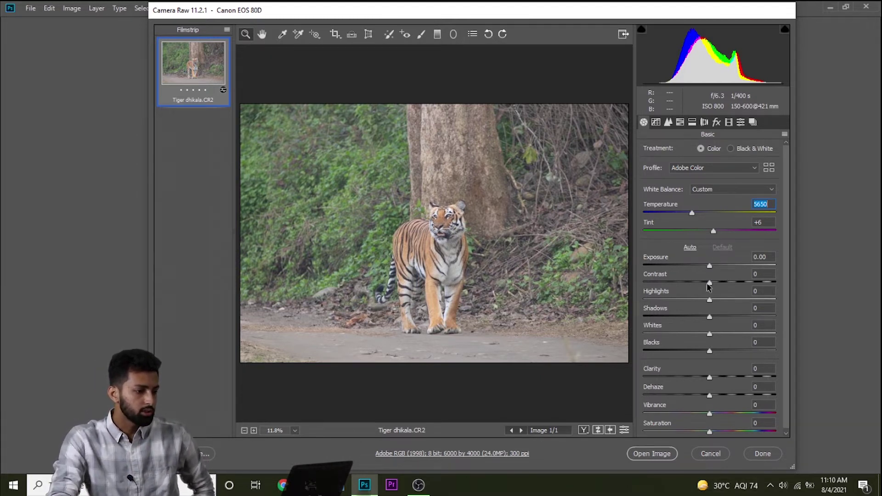
mouse_move(709, 301)
mouse_down()
mouse_move(691, 301)
mouse_move(724, 317)
mouse_move(713, 334)
mouse_up()
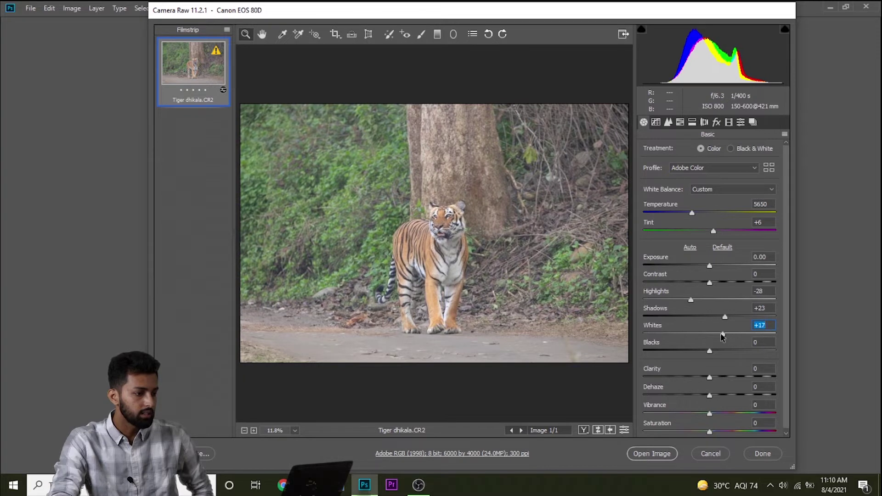
drag(709, 352, 692, 350)
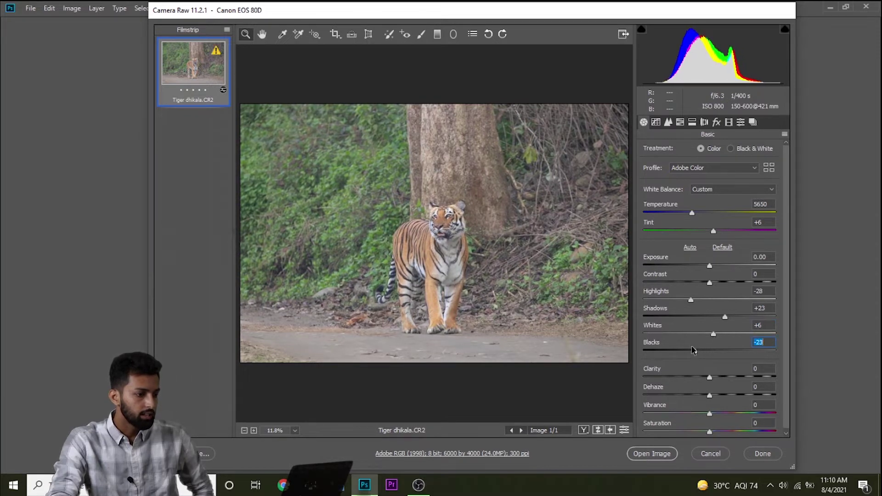
drag(725, 317, 720, 316)
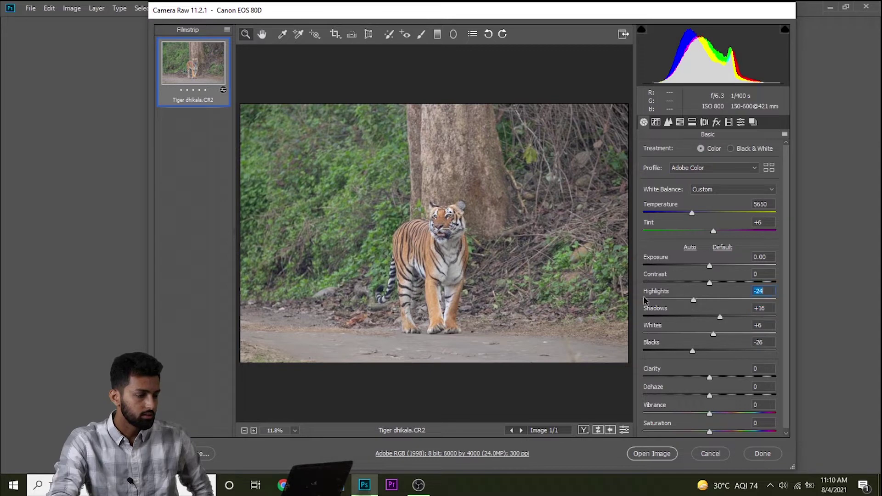
click(460, 240)
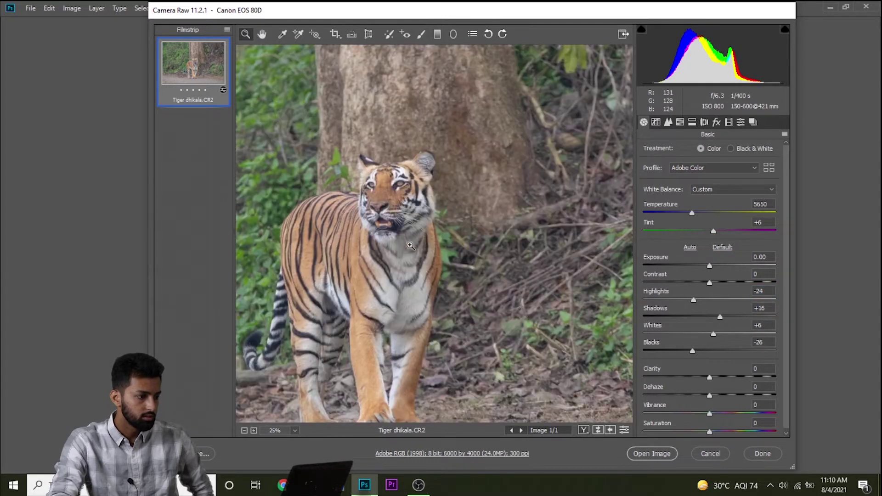
drag(711, 415, 721, 416)
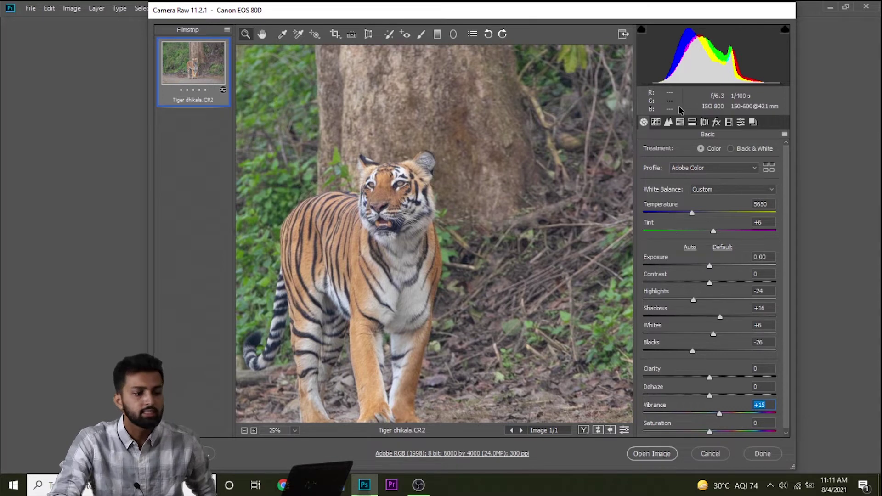
click(658, 453)
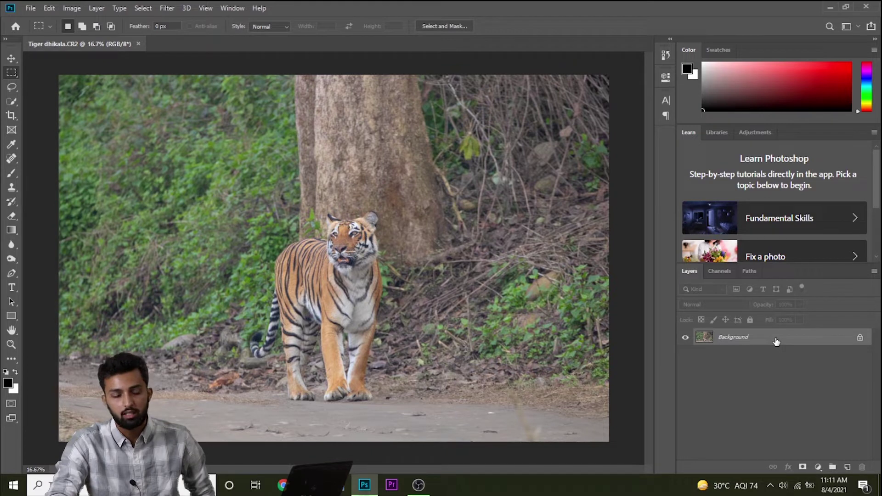
Step: Convert the locked Background layer into a regular layer named 'Backup'
double_click(724, 338)
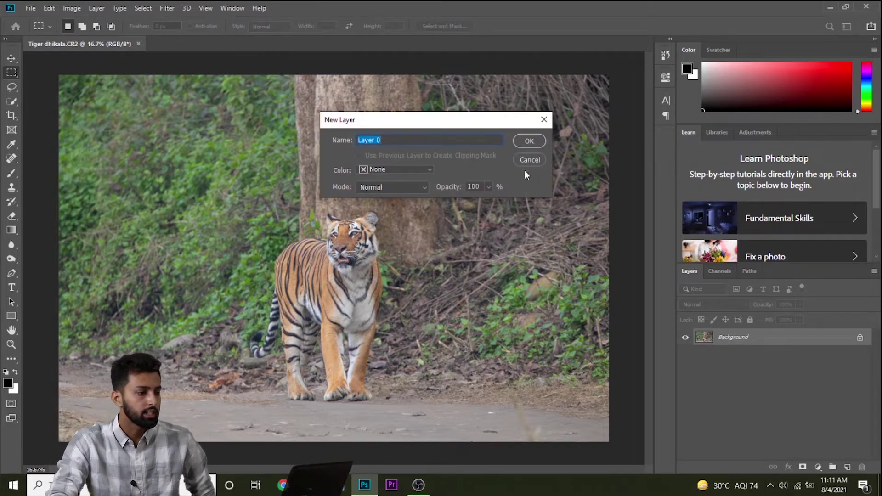
text(Ba)
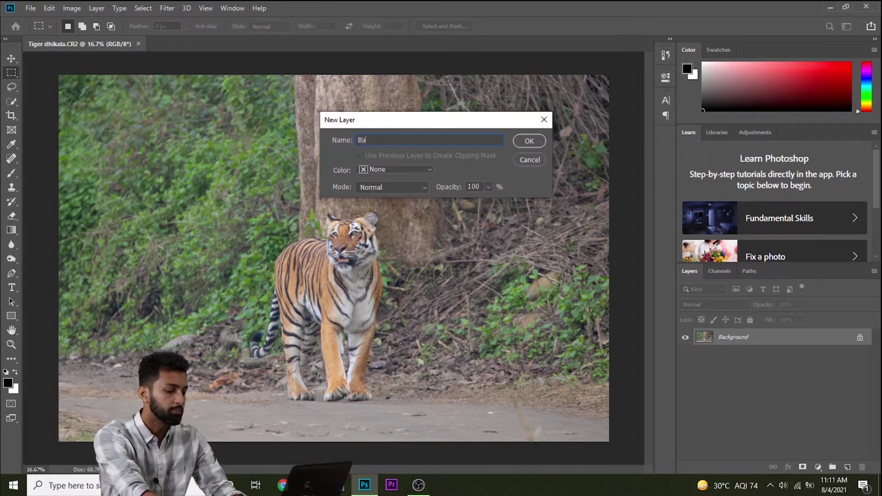
text(ckup)
key(Return)
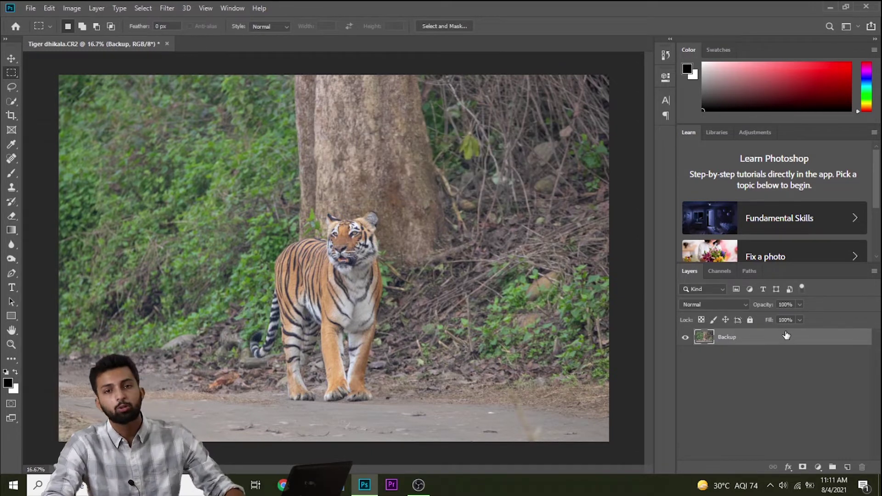
Step: Duplicate the Backup layer twice, via Duplicate Layer and Ctrl+J
right_click(763, 334)
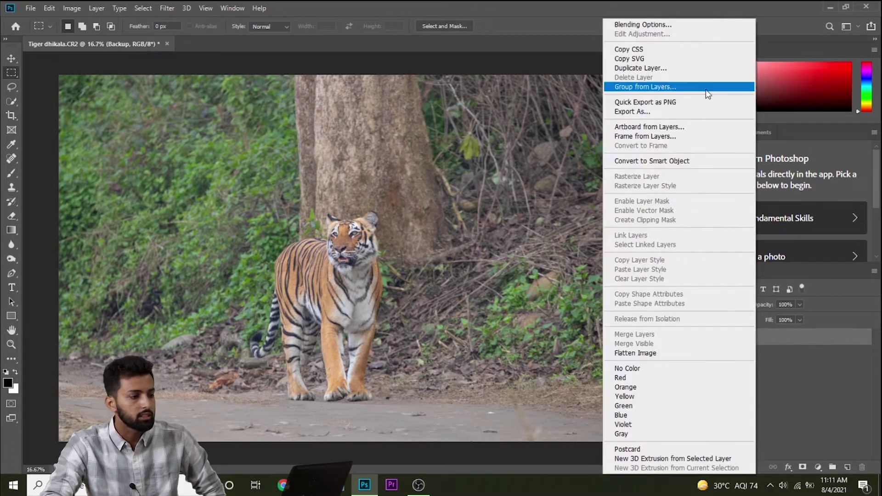
click(689, 70)
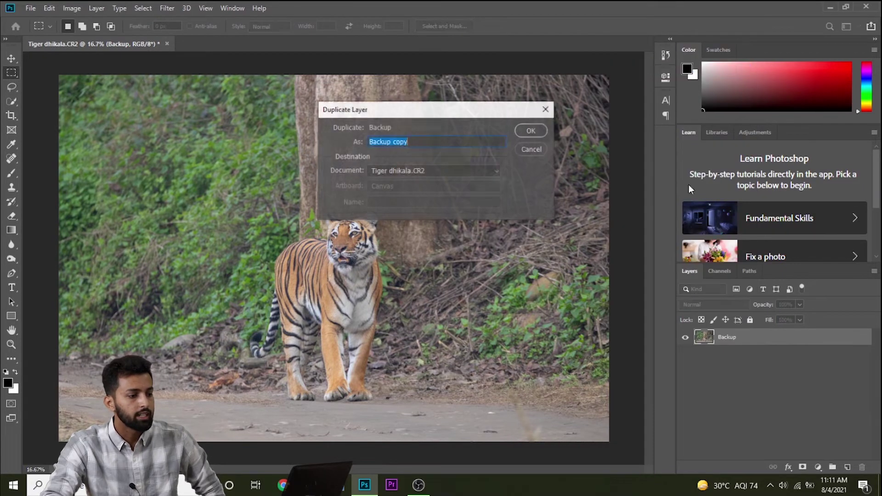
click(531, 131)
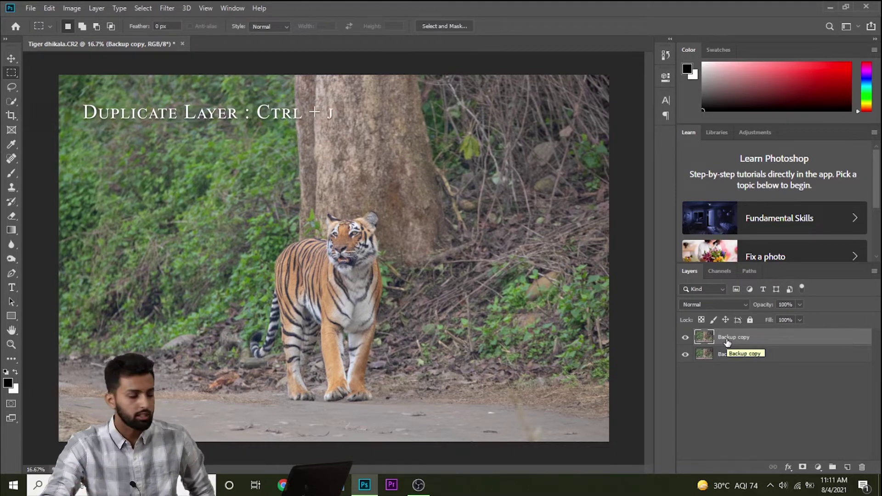
key(ctrl+j)
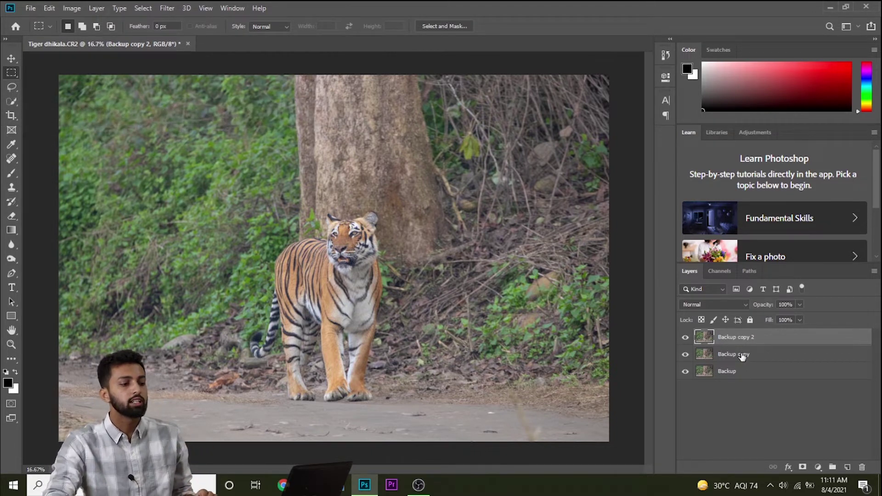
Step: Rename the two copies 'Background' and 'Subject'
click(742, 356)
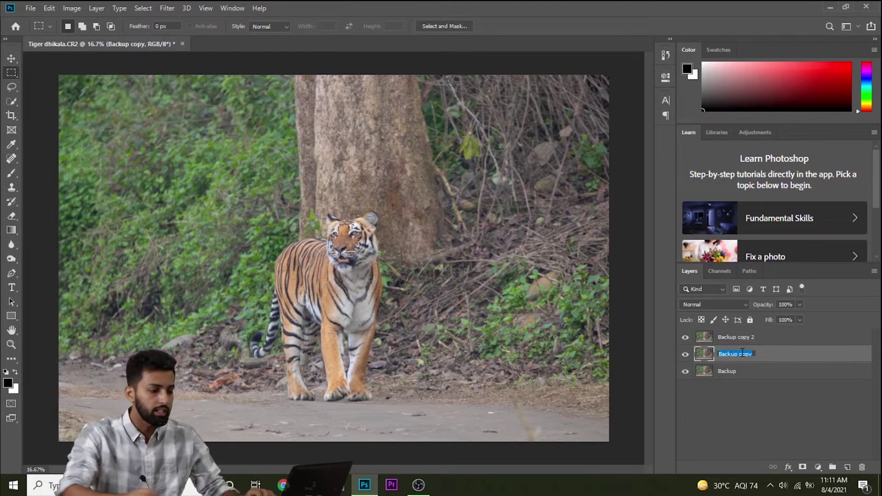
text(Background)
key(Return)
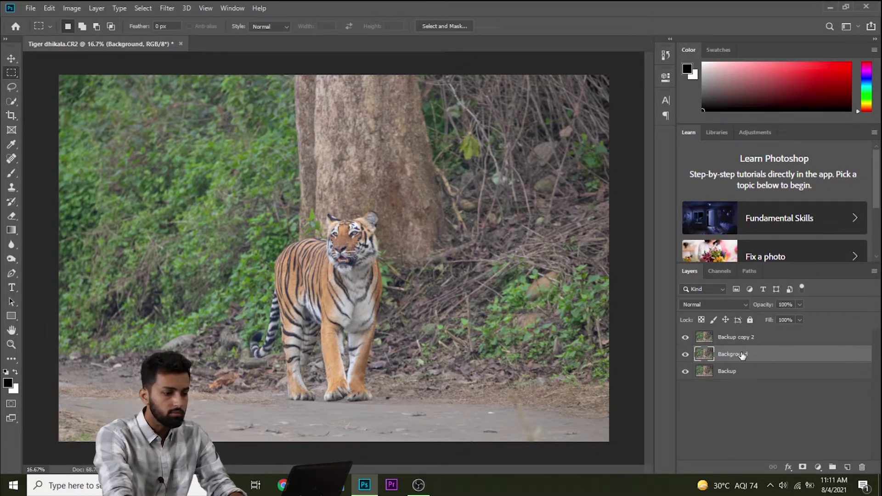
click(746, 341)
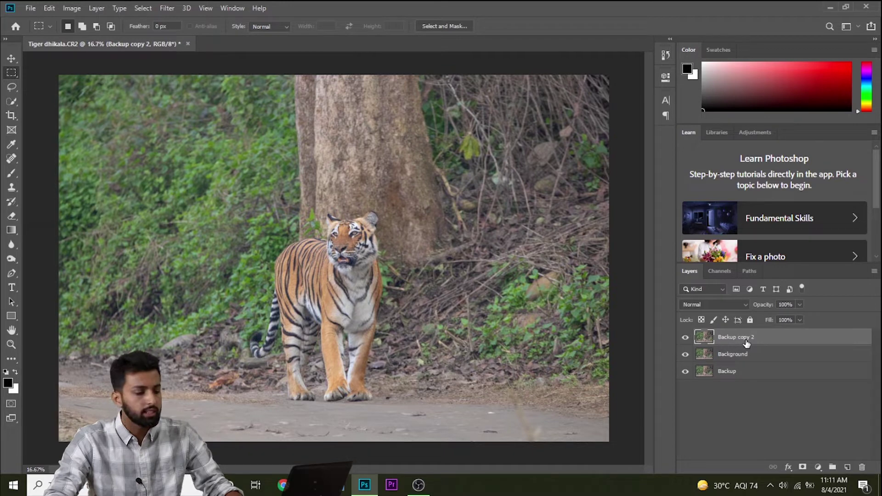
text(Su)
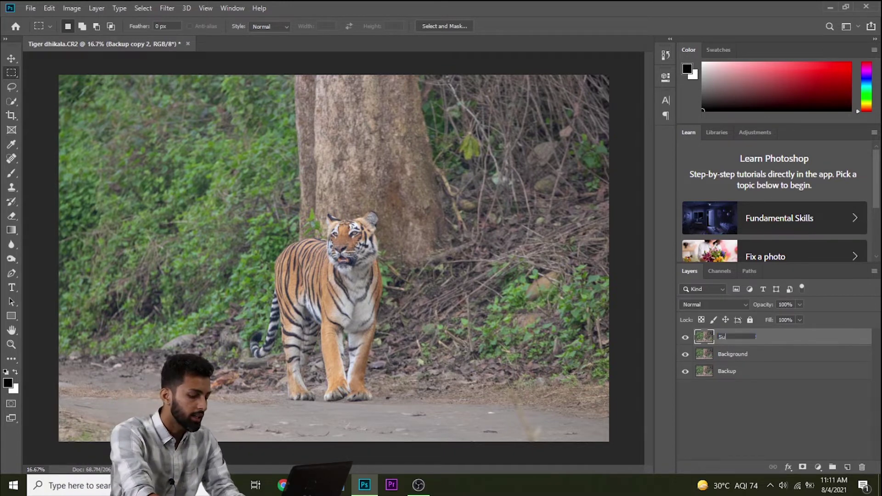
text(bject)
key(Return)
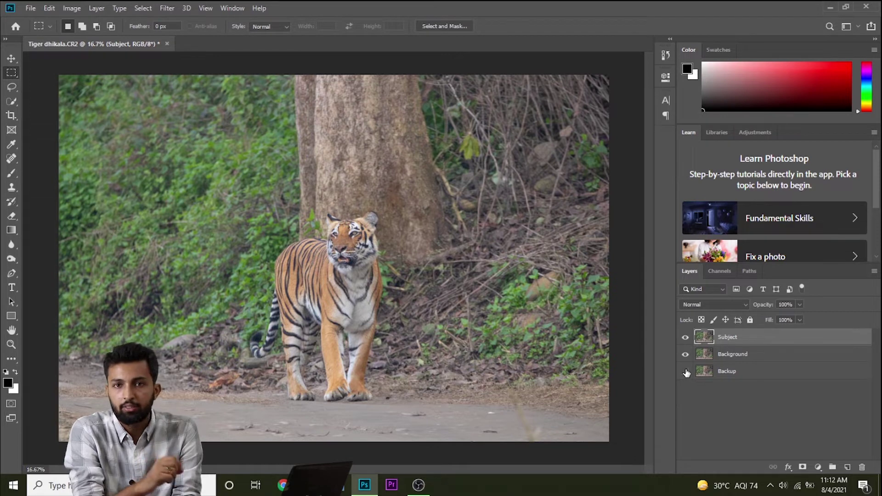
Step: Select the Background layer, then the Subject layer again, and pick the Crop tool
click(751, 358)
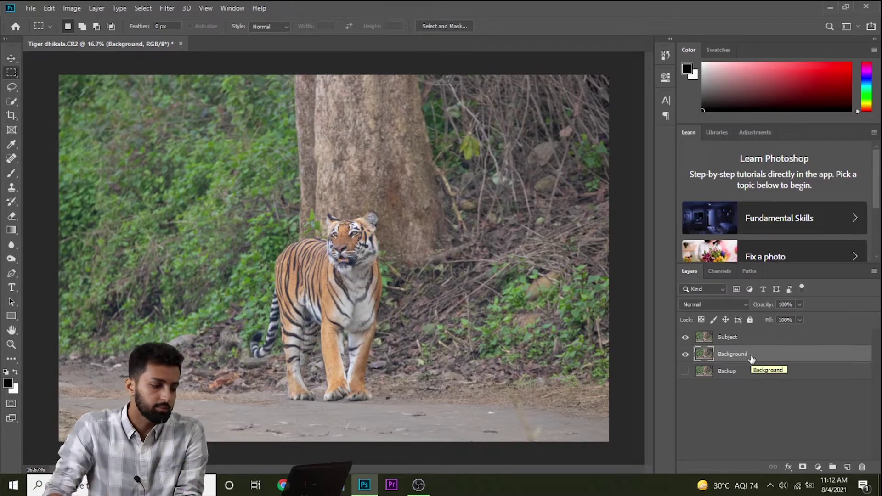
click(761, 335)
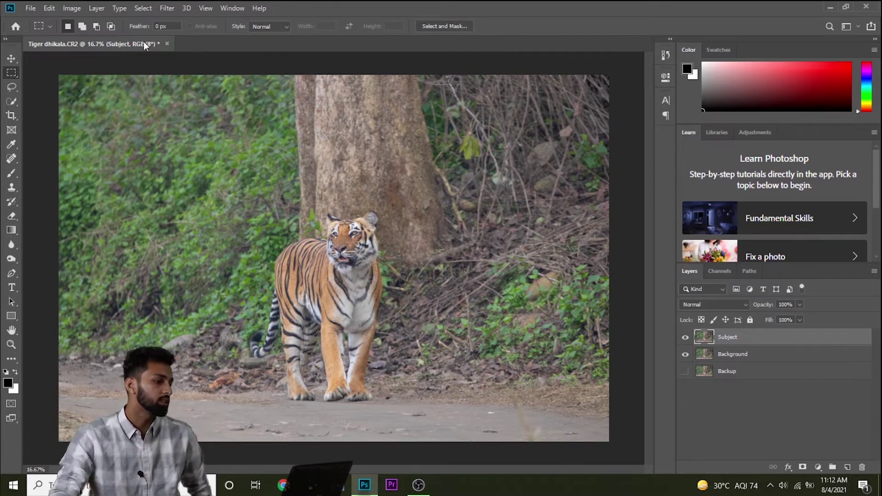
click(16, 118)
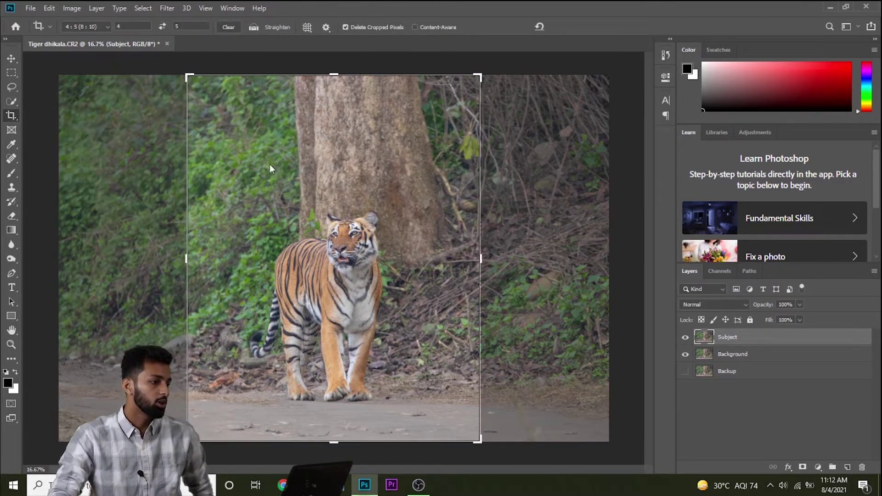
Step: Crop the photo to a 4:5 portrait ratio around the tiger, tilted about 1.8 degrees
right_click(271, 164)
click(335, 273)
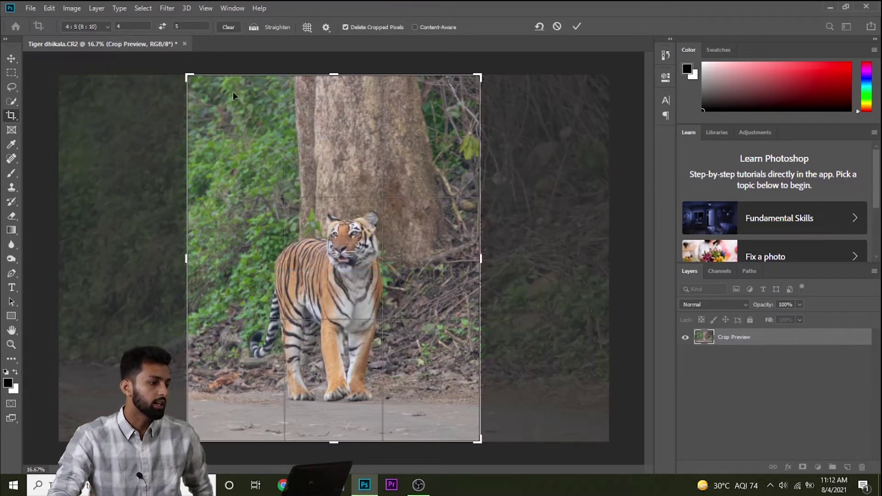
drag(188, 76, 244, 145)
drag(303, 249, 352, 252)
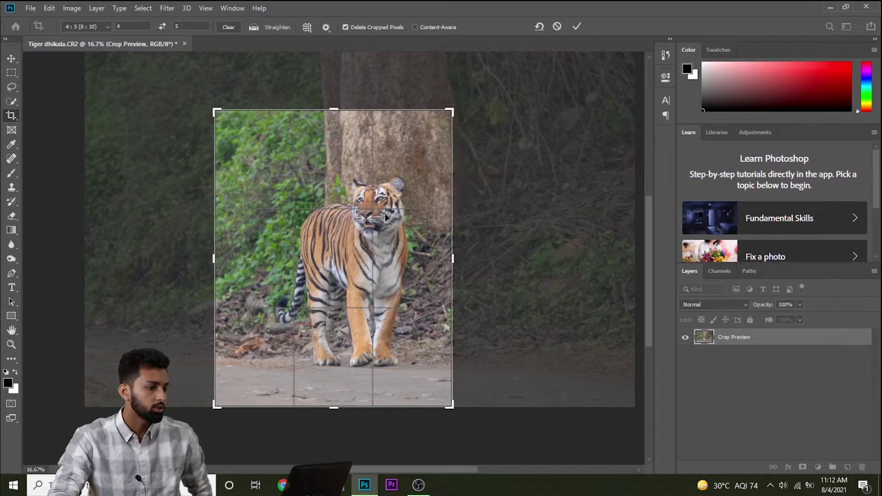
drag(460, 412, 455, 415)
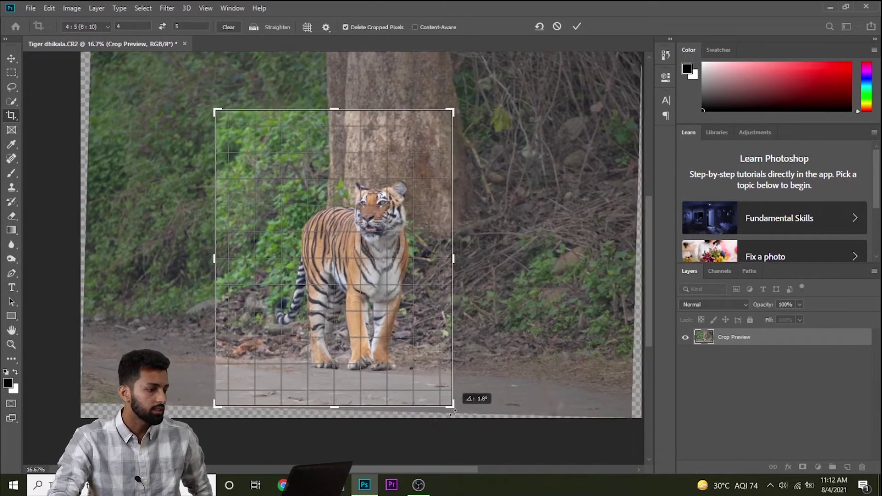
drag(455, 415, 456, 415)
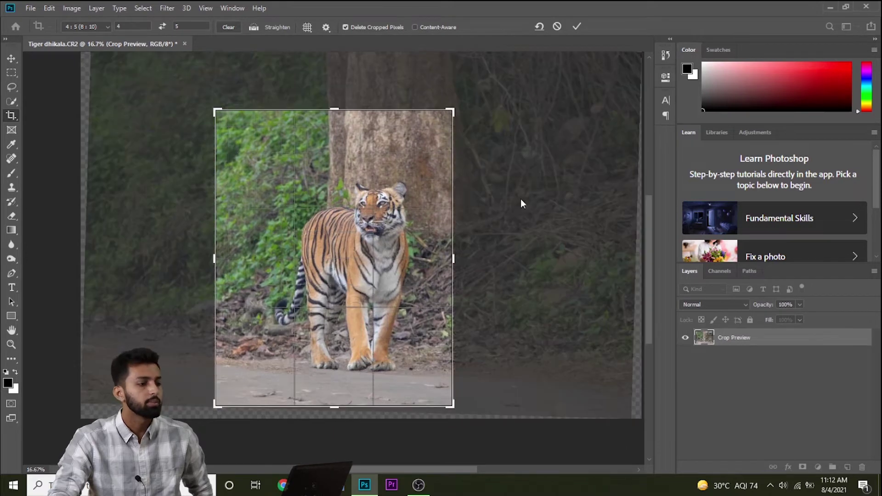
click(577, 26)
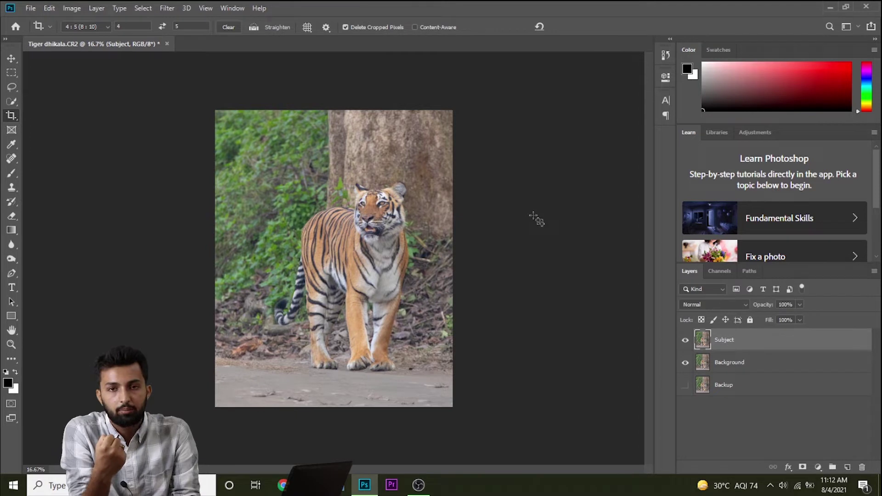
Step: Fit the cropped image to the window, briefly testing zoom in and out
key(ctrl+0)
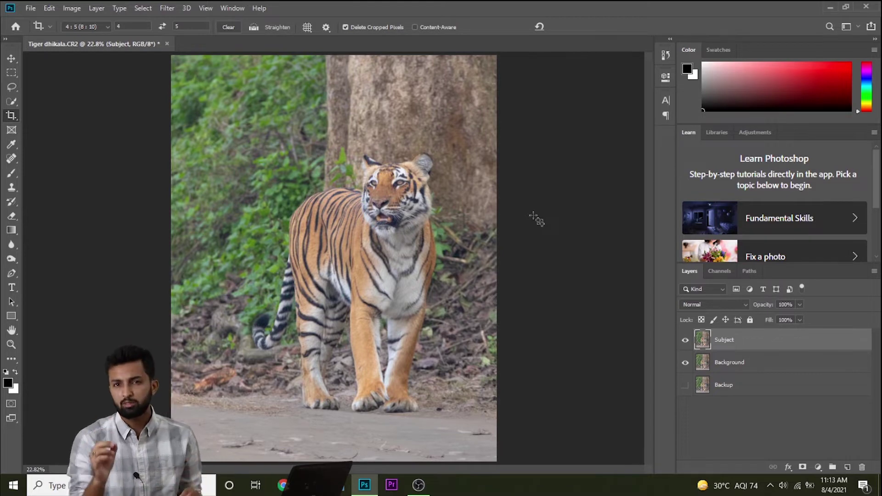
key(ctrl+plus)
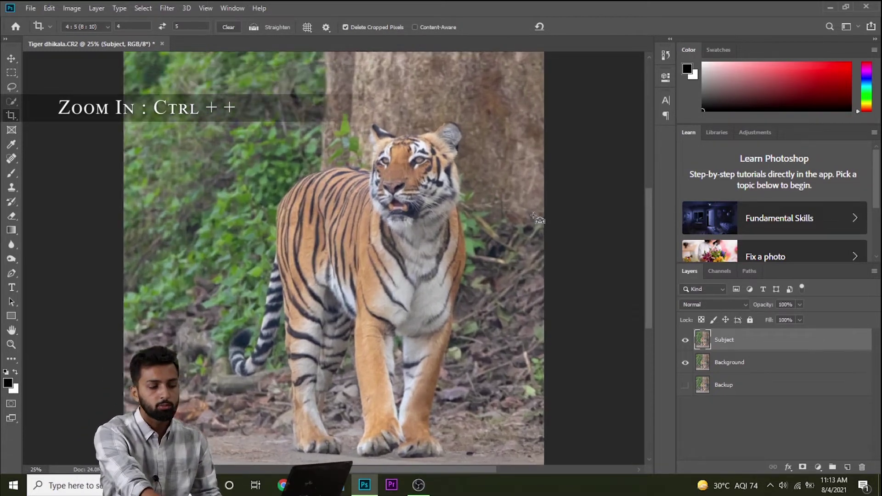
key(ctrl+minus)
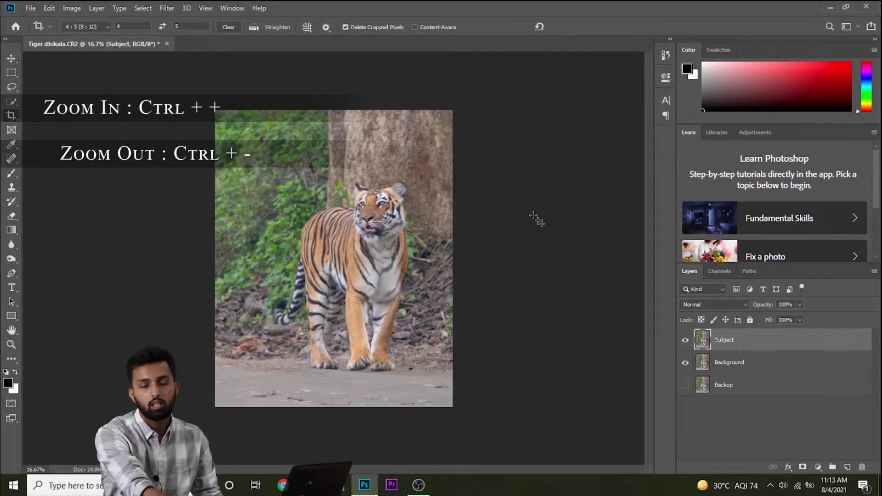
key(ctrl+0)
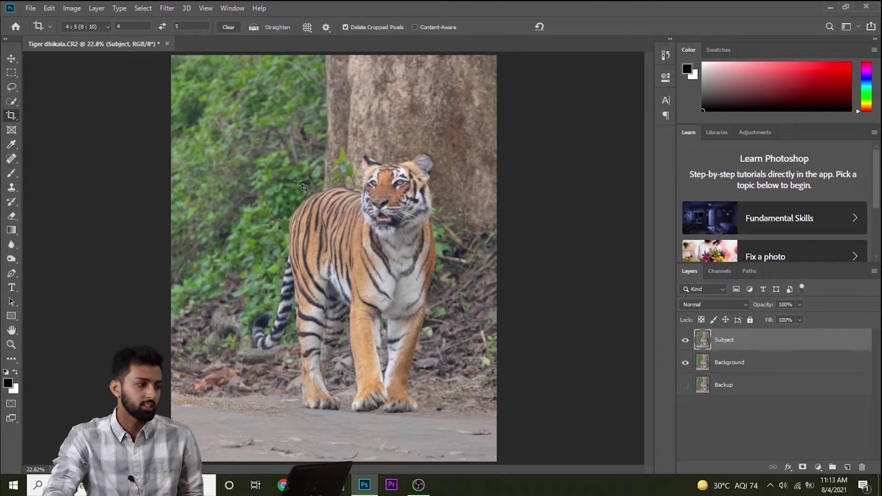
Step: Select the tiger with Select > Subject, zoom in to inspect, and pick Quick Selection
click(148, 4)
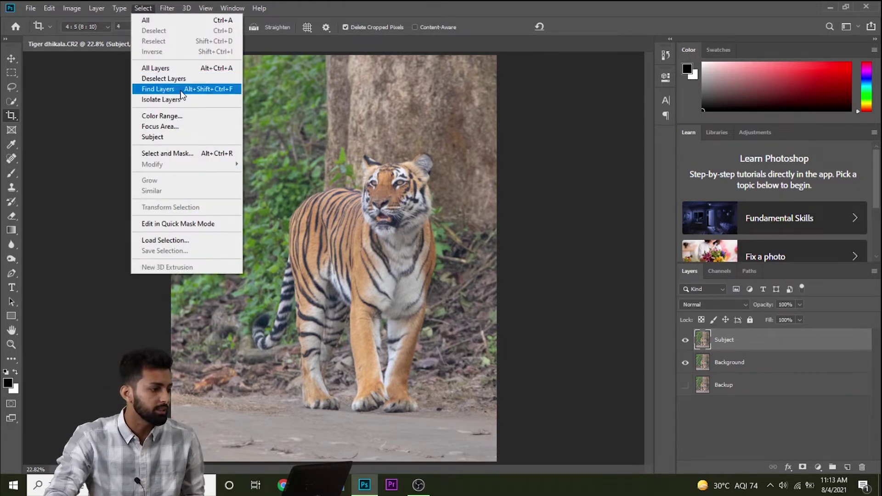
click(188, 141)
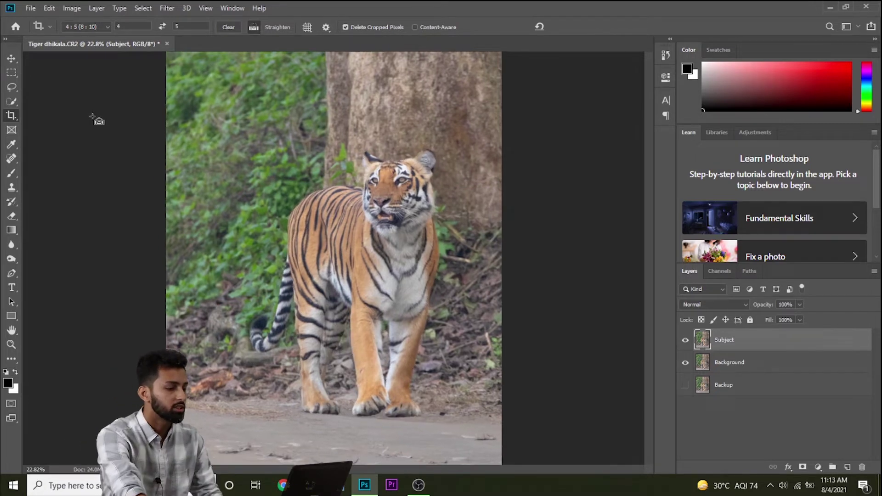
key(ctrl+plus)
key(ctrl+plus)
key(ctrl+plus)
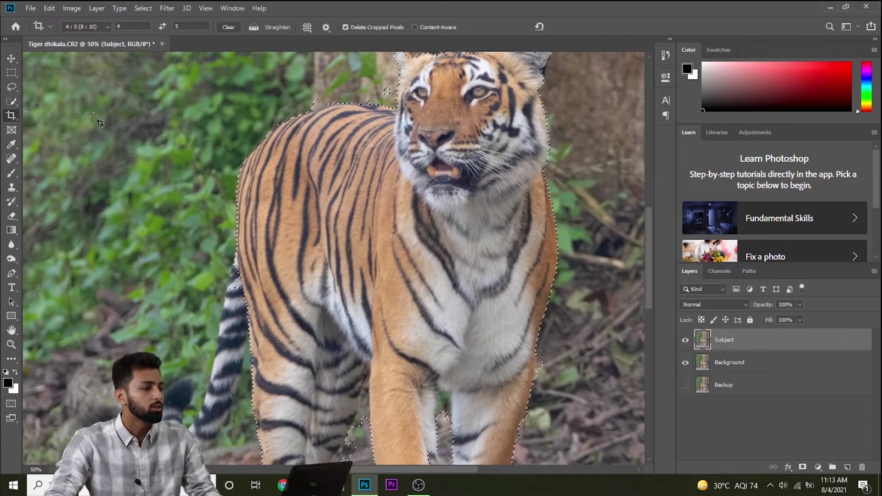
click(8, 104)
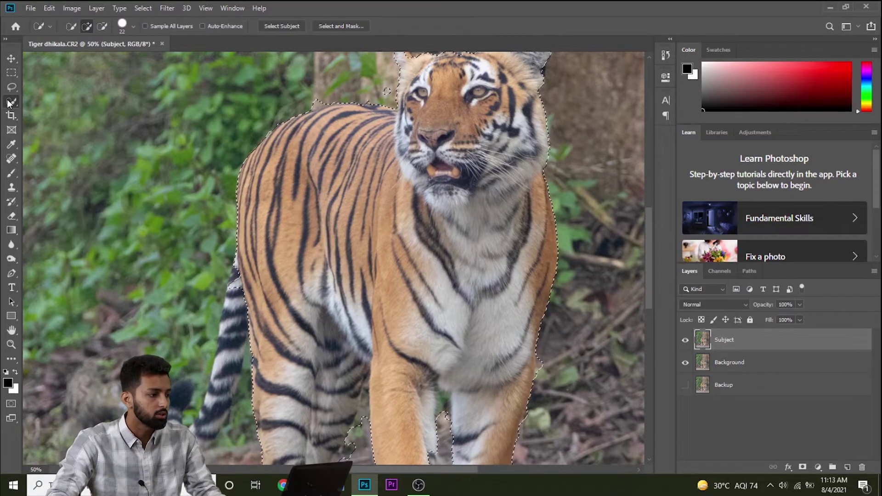
Step: Adjust the brush size and add/subtract foliage left of the tiger with Quick Selection
click(133, 26)
click(232, 7)
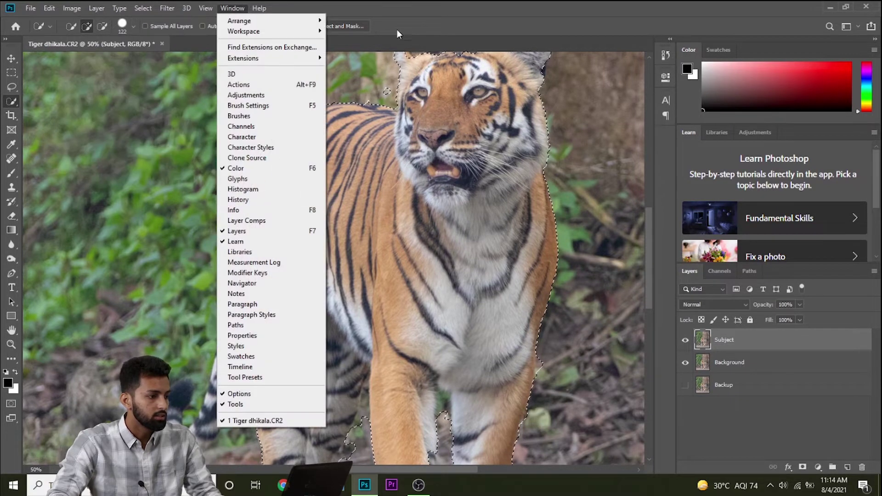
click(399, 9)
drag(182, 205, 216, 197)
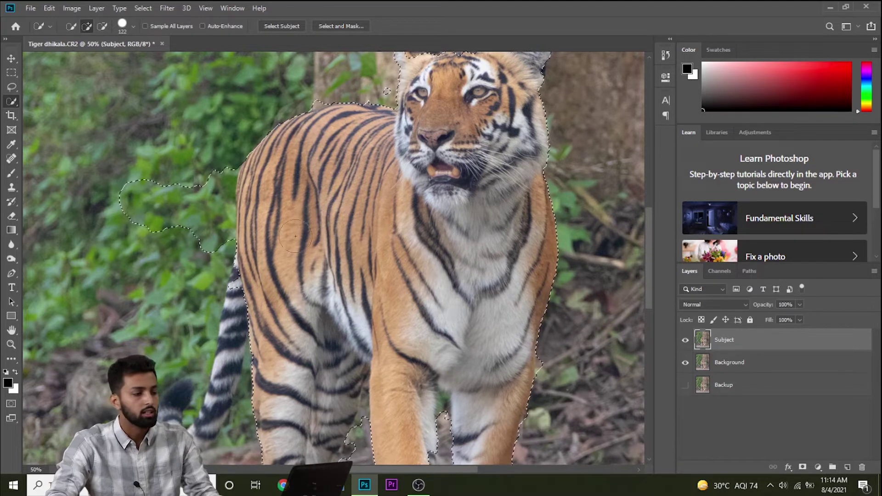
key(alt)
drag(183, 182, 156, 255)
drag(216, 193, 174, 248)
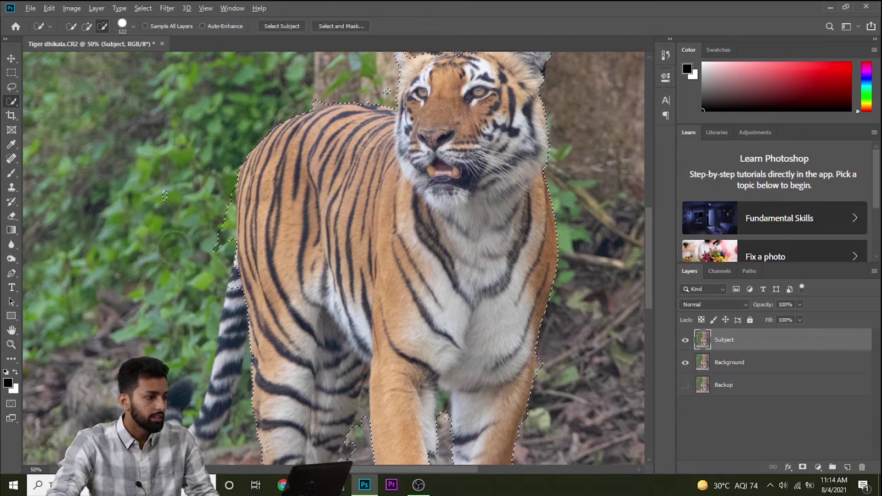
Step: Fix the foliage left of the tiger with Lasso outlines and Quick Selection subtraction
click(11, 86)
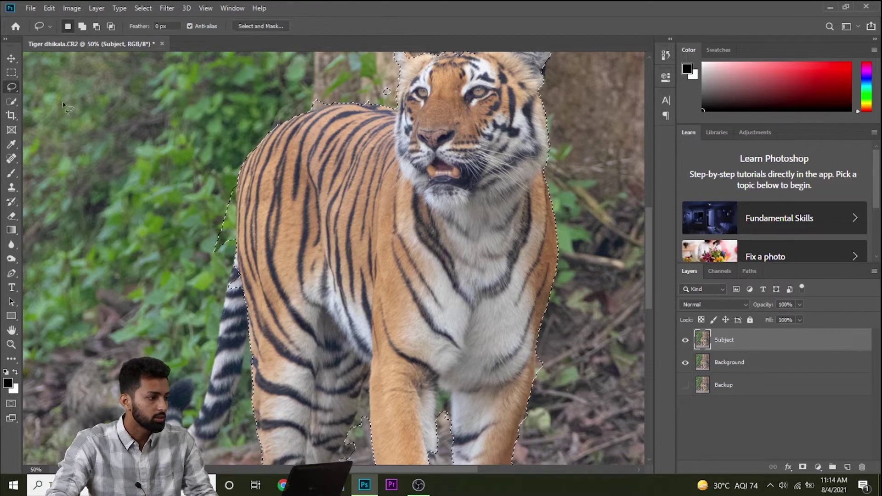
drag(170, 126, 198, 192)
drag(147, 122, 152, 121)
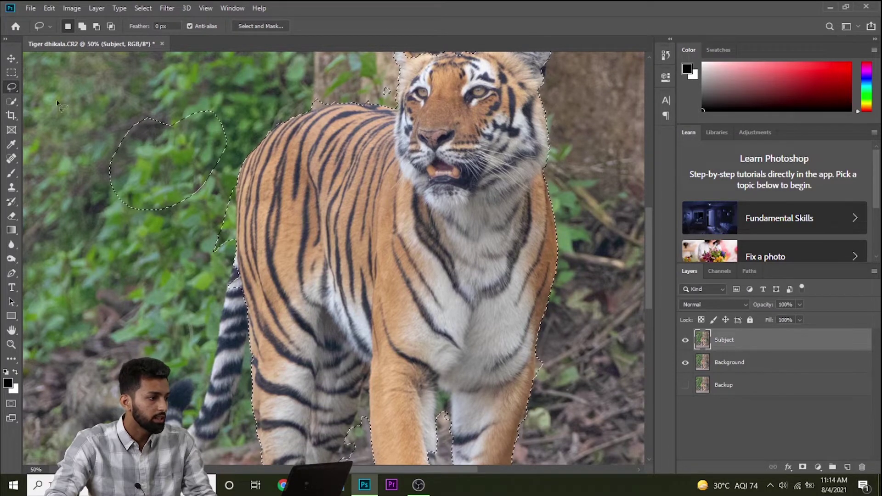
drag(177, 97, 170, 173)
drag(95, 210, 94, 98)
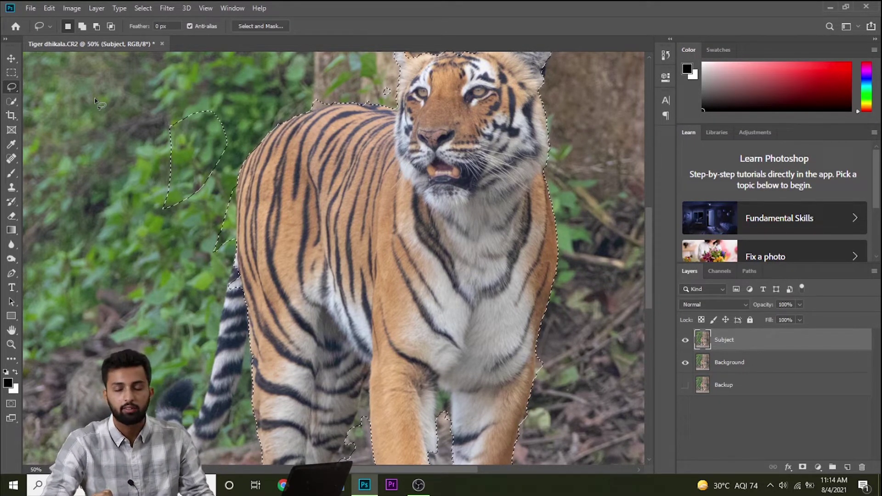
click(12, 101)
drag(209, 115, 149, 215)
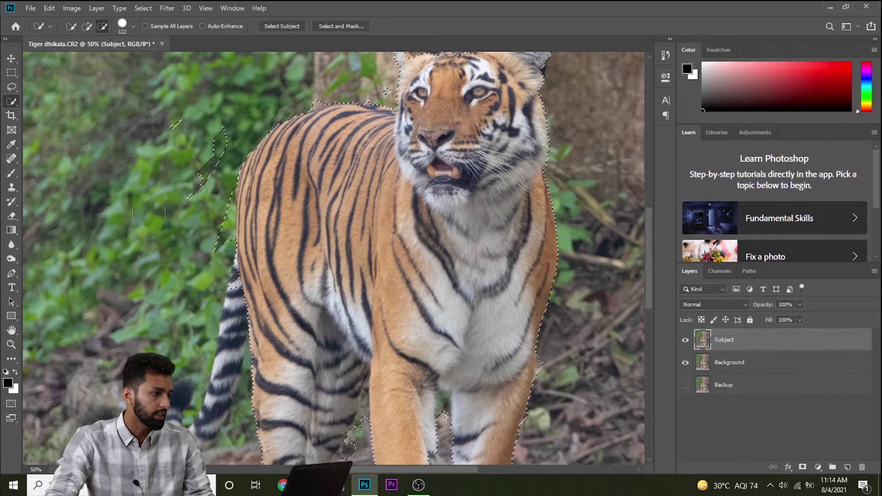
Step: Pan around the tiger's back and tail, brushing further selection fixes with Quick Selection
scroll(483, 201, up, 1)
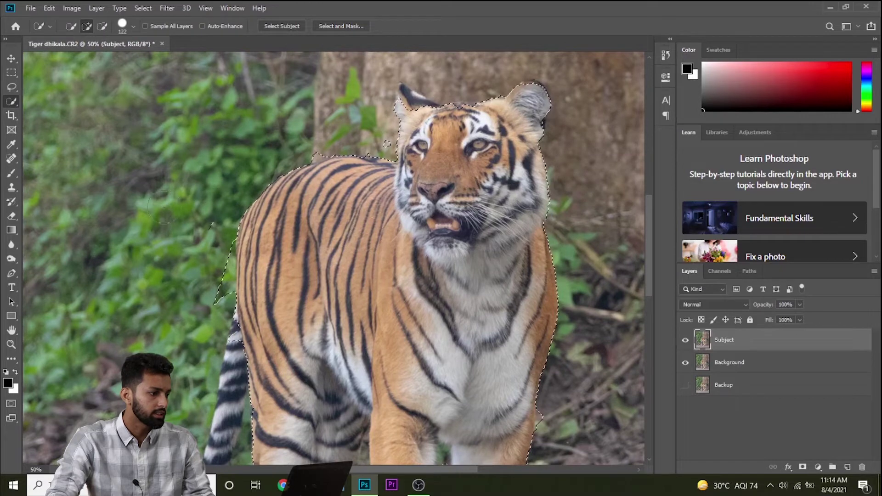
scroll(482, 201, up, 1)
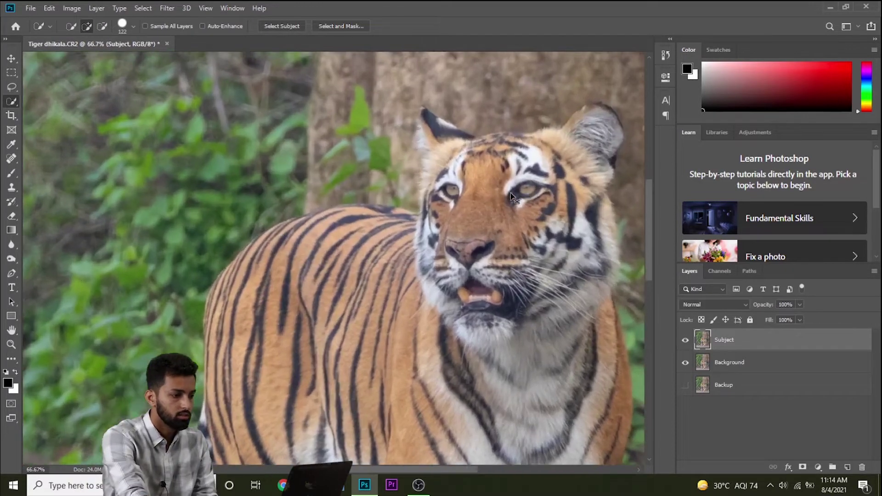
scroll(505, 195, up, 4)
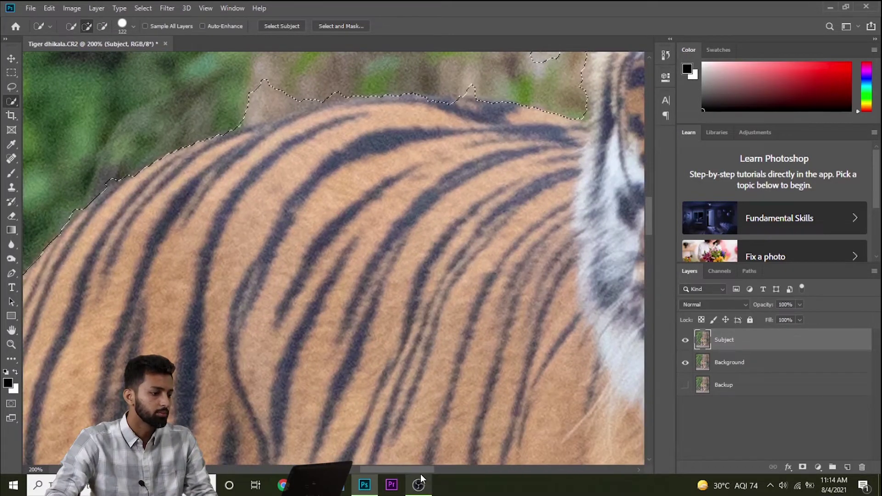
scroll(506, 229, right, 4)
scroll(474, 401, up, 1)
scroll(473, 401, up, 1)
scroll(473, 401, up, 1)
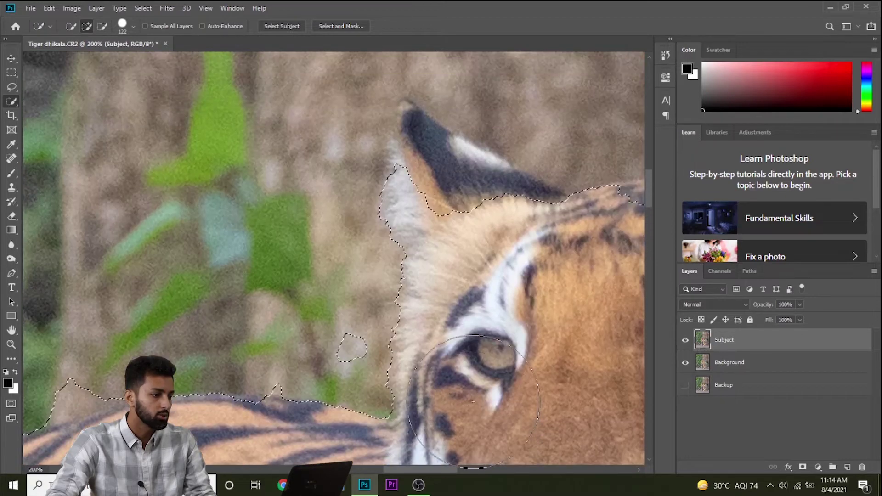
click(134, 26)
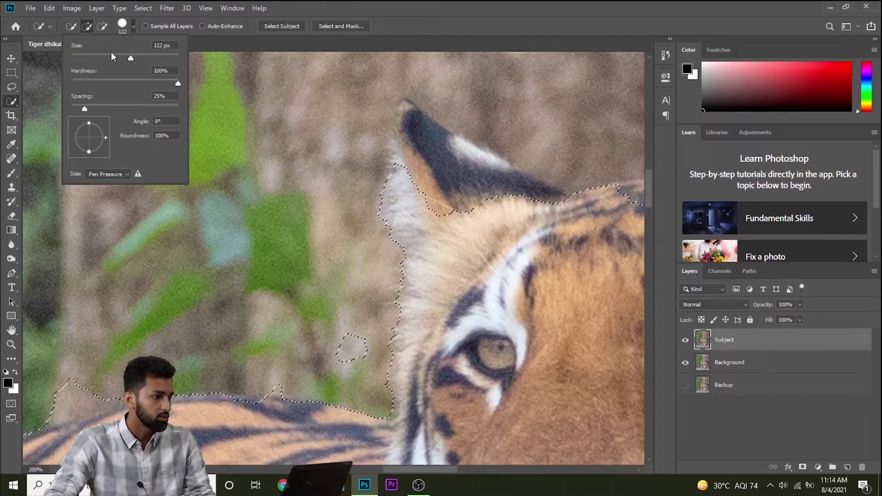
key(Return)
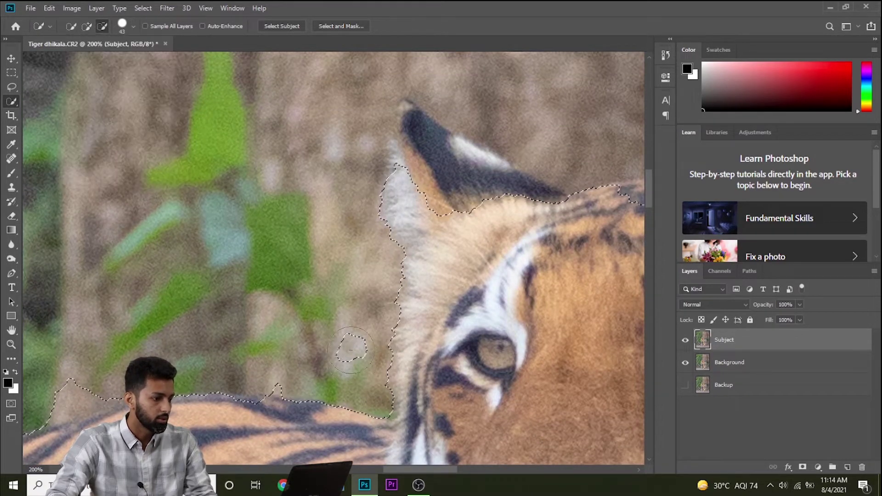
scroll(361, 266, up, 1)
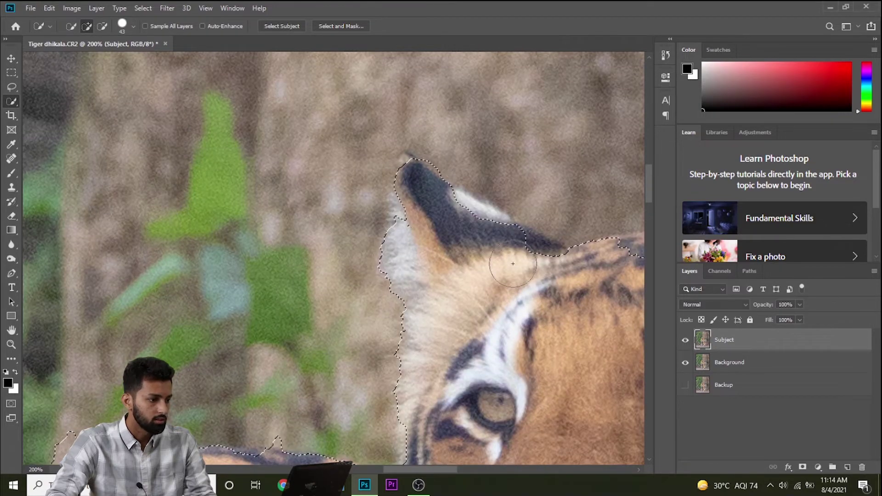
key(l)
key(w)
scroll(419, 160, down, 1)
scroll(459, 207, right, 5)
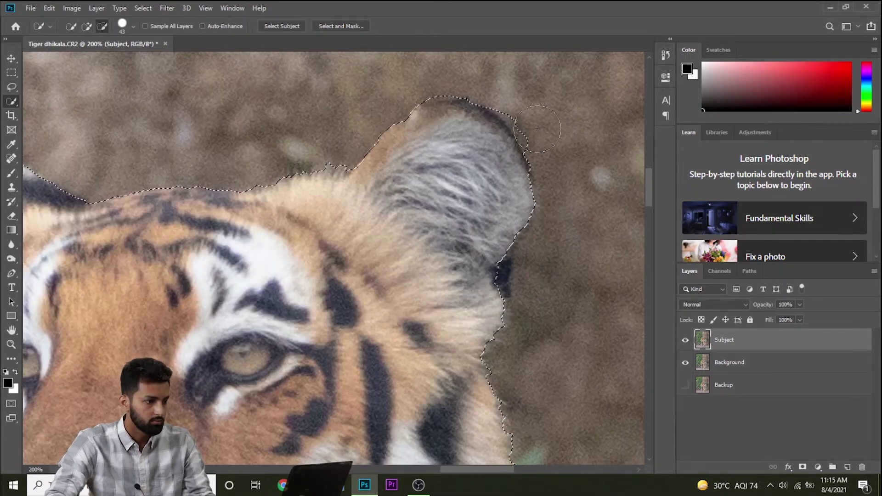
scroll(482, 276, down, 5)
scroll(481, 276, down, 5)
scroll(478, 299, down, 5)
scroll(468, 345, left, 3)
scroll(468, 345, down, 5)
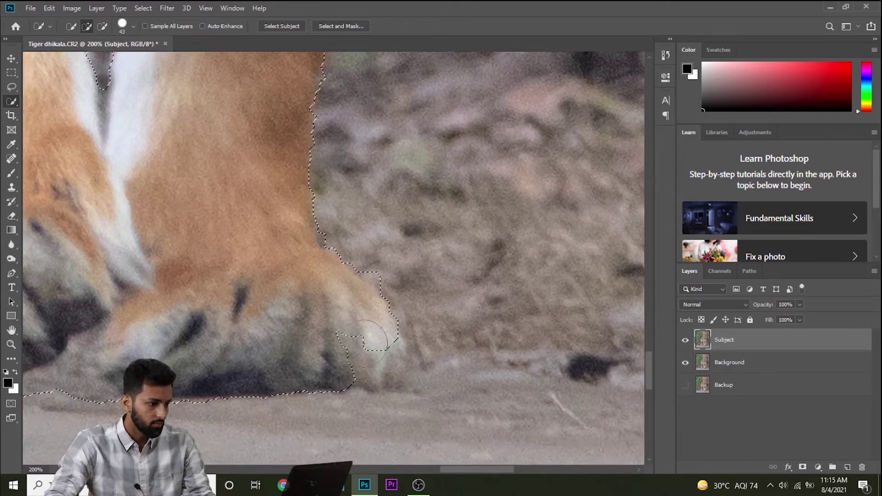
scroll(450, 460, down, 2)
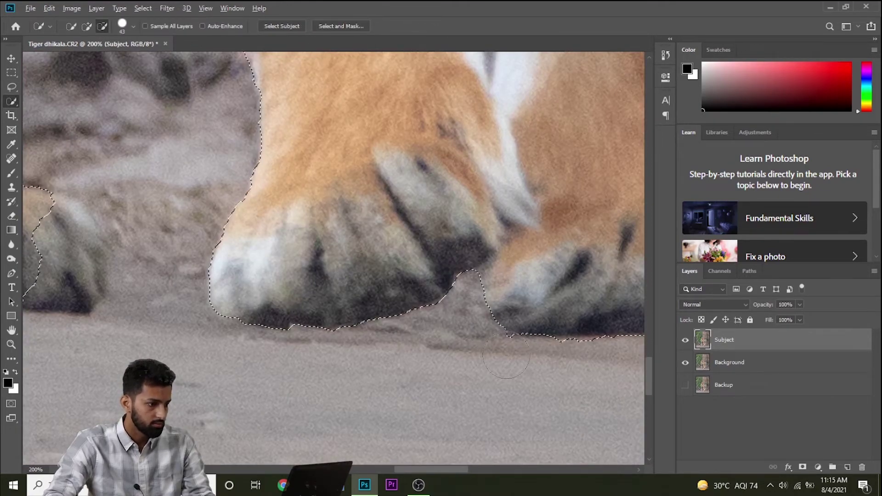
scroll(428, 293, up, 5)
scroll(427, 293, left, 2)
drag(427, 292, 335, 365)
scroll(276, 298, down, 5)
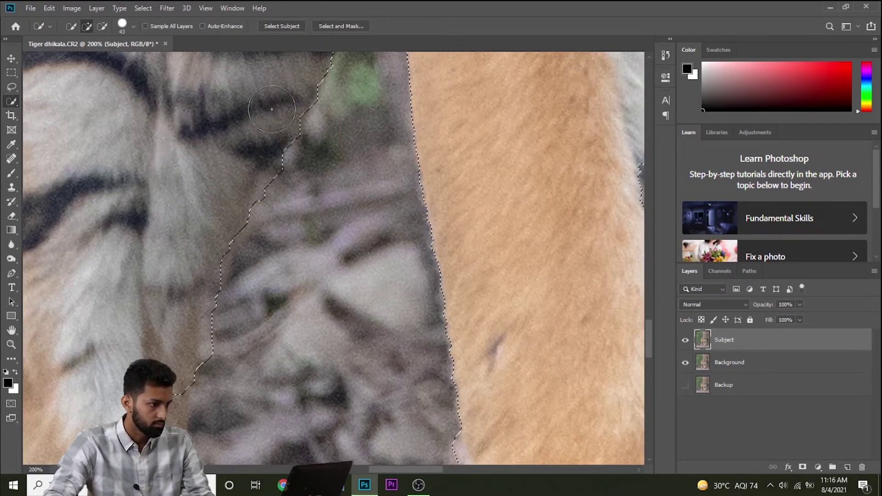
scroll(235, 269, down, 3)
scroll(276, 230, up, 5)
scroll(299, 207, up, 5)
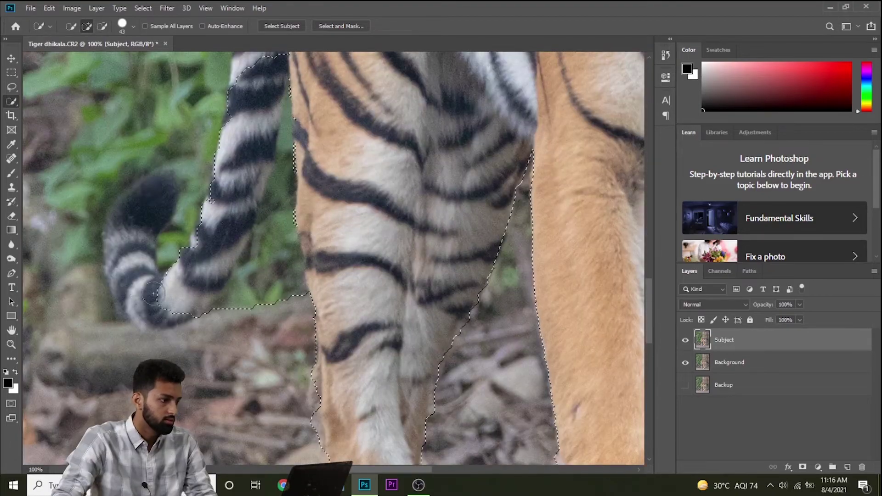
Step: Refine the leg edges zoomed in, alternating Lasso and Quick Selection, then fit to screen
key(ctrl+plus)
key(l)
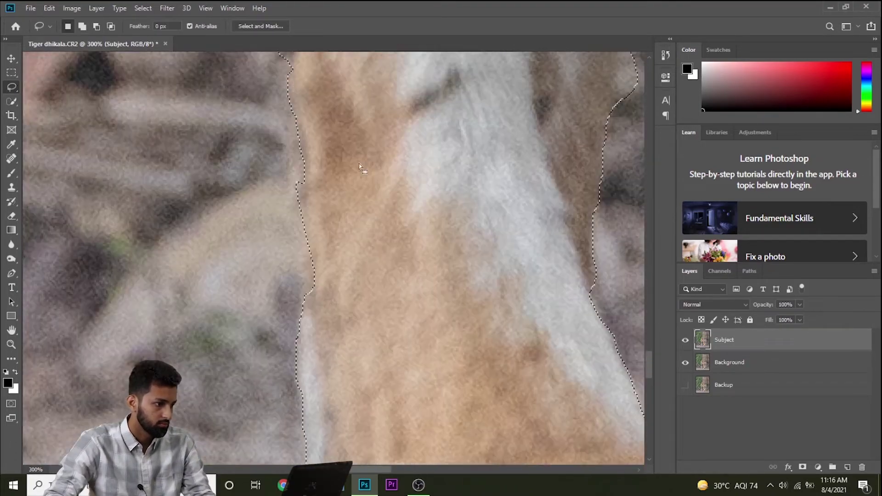
key(ctrl+minus)
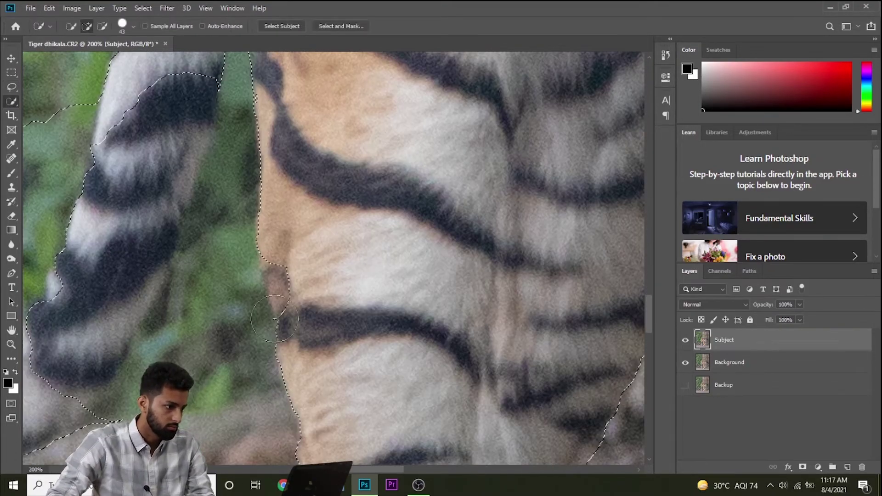
key(w)
scroll(321, 183, left, 10)
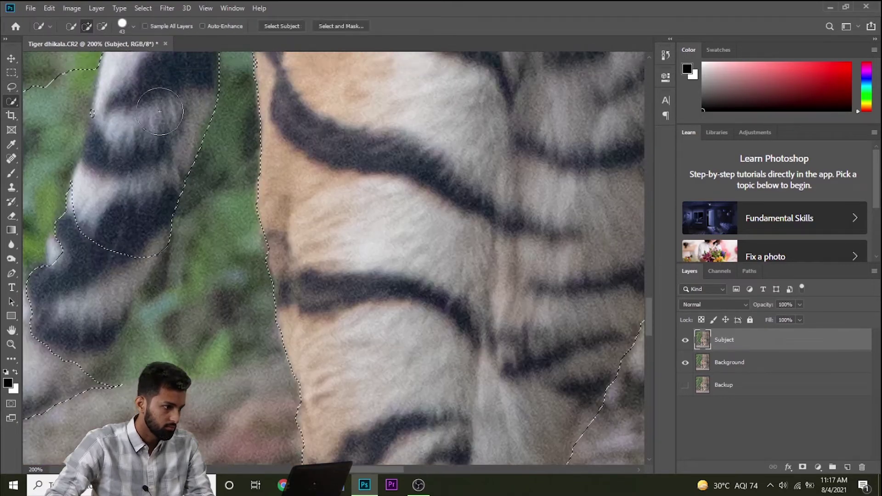
scroll(413, 230, up, 5)
key(l)
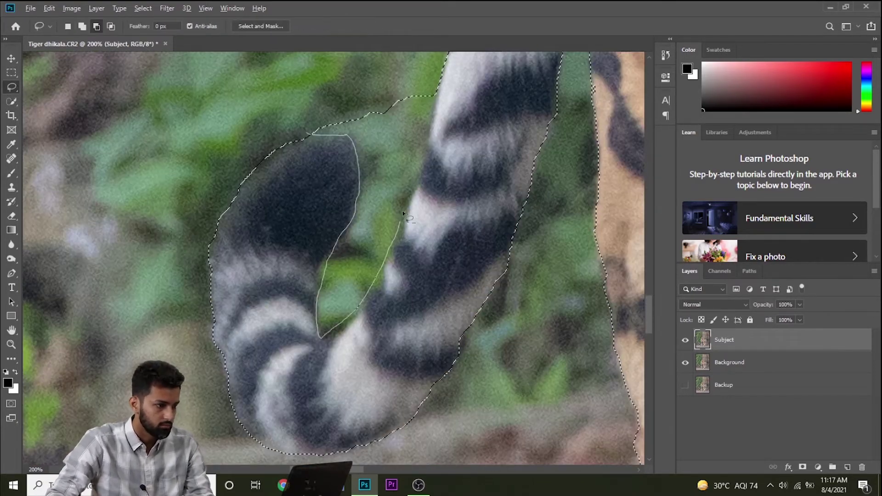
scroll(414, 256, up, 3)
scroll(487, 379, up, 5)
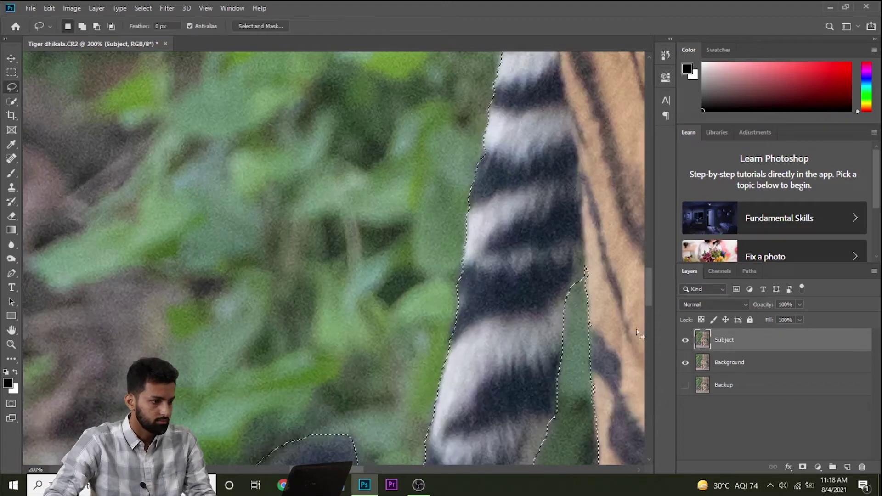
key(w)
scroll(329, 259, up, 5)
scroll(329, 258, up, 5)
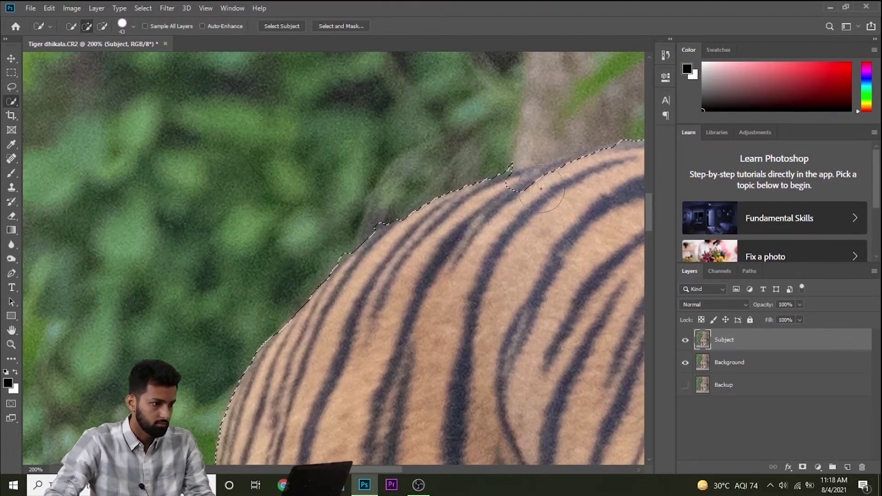
scroll(329, 258, up, 3)
scroll(413, 267, up, 2)
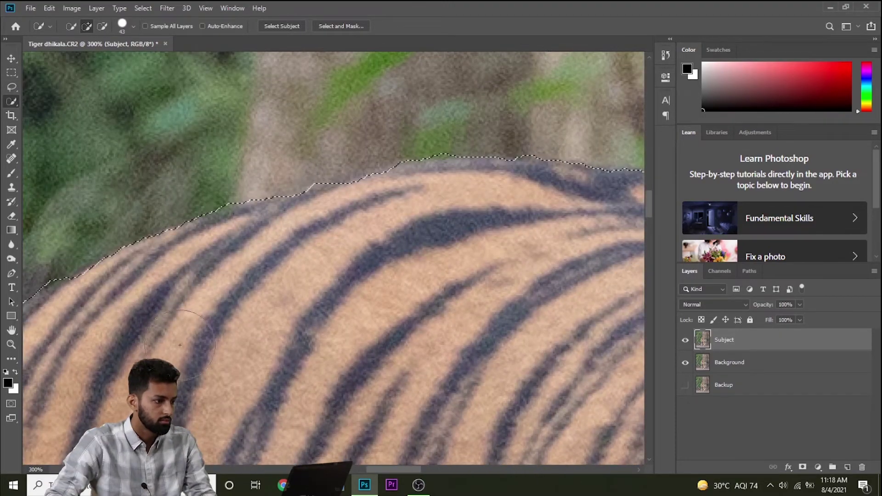
scroll(488, 272, up, 3)
scroll(488, 273, down, 3)
scroll(414, 275, down, 5)
key(l)
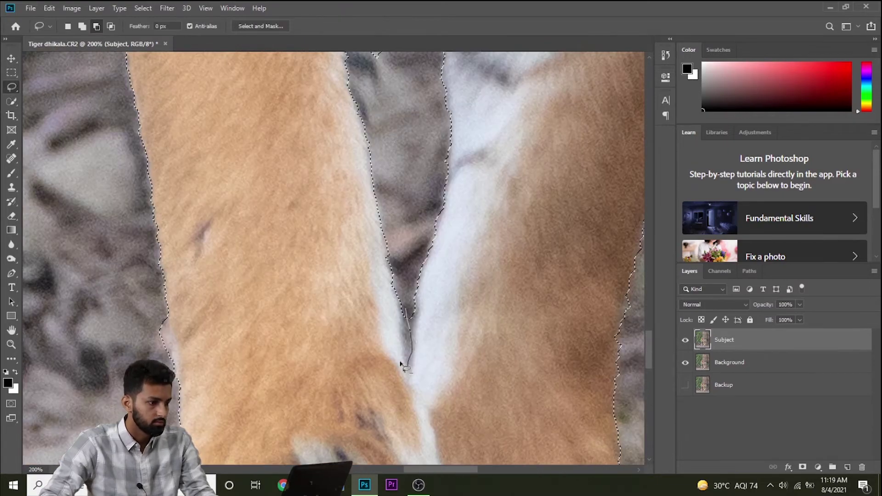
scroll(376, 287, down, 2)
scroll(376, 287, down, 3)
key(ctrl+0)
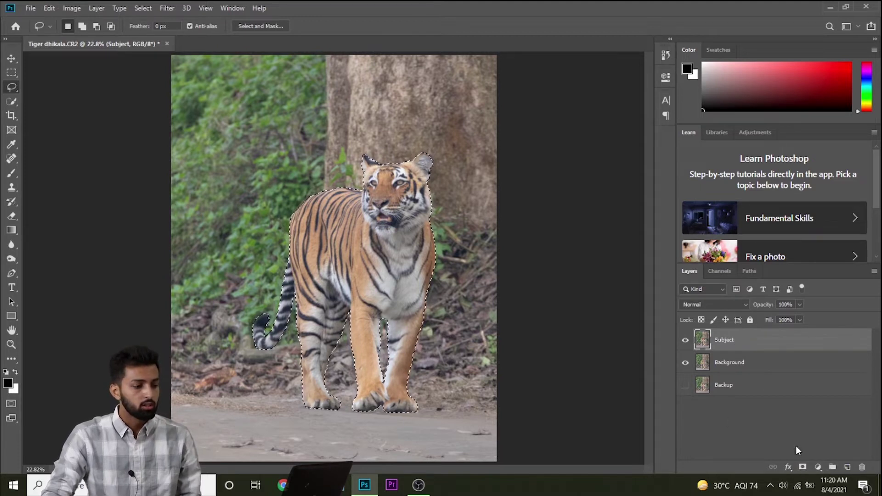
Step: Mask the Subject layer to the tiger selection and toggle layer visibility to check the cutout
click(803, 468)
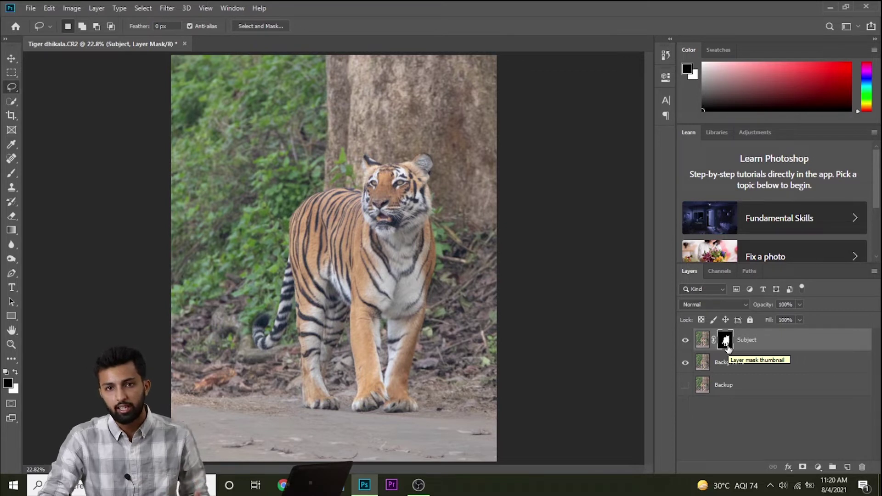
click(685, 366)
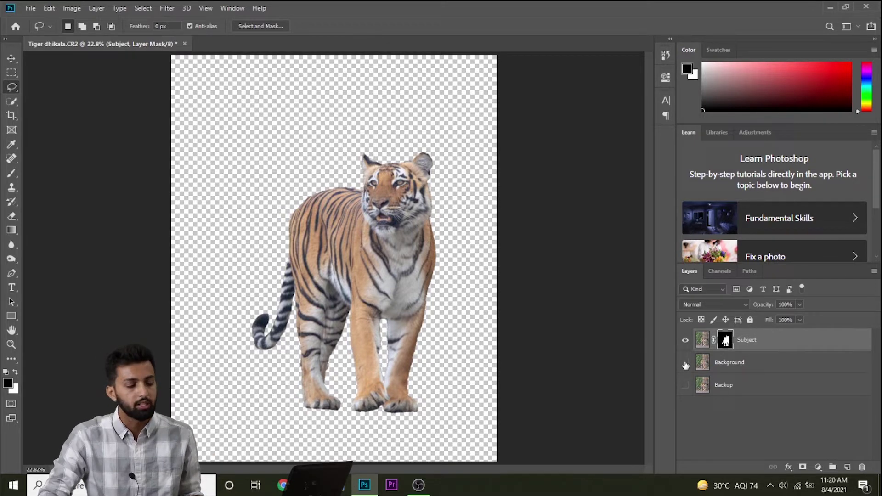
click(685, 342)
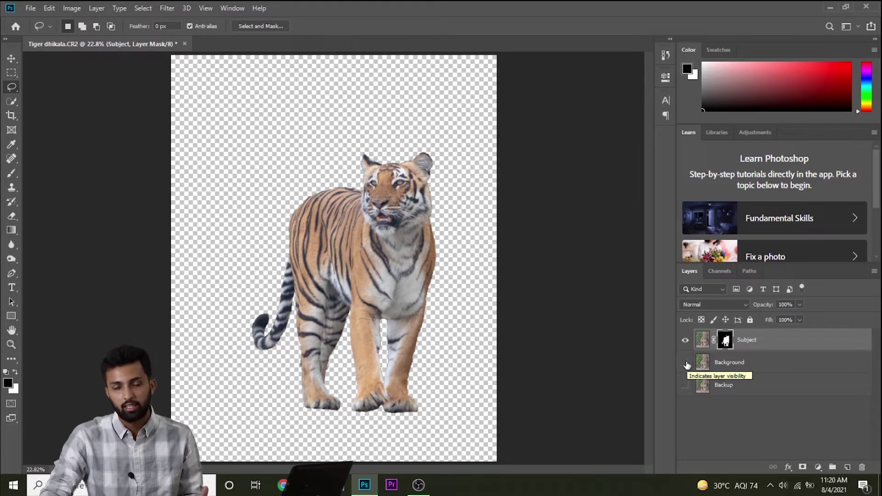
click(685, 362)
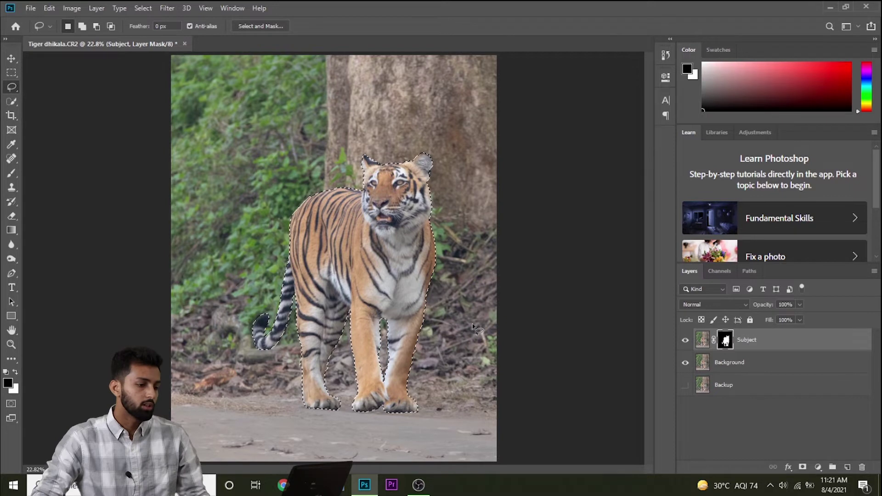
Step: Hide Subject, Content-Aware Fill the tiger area on the Background layer, then deselect
click(685, 340)
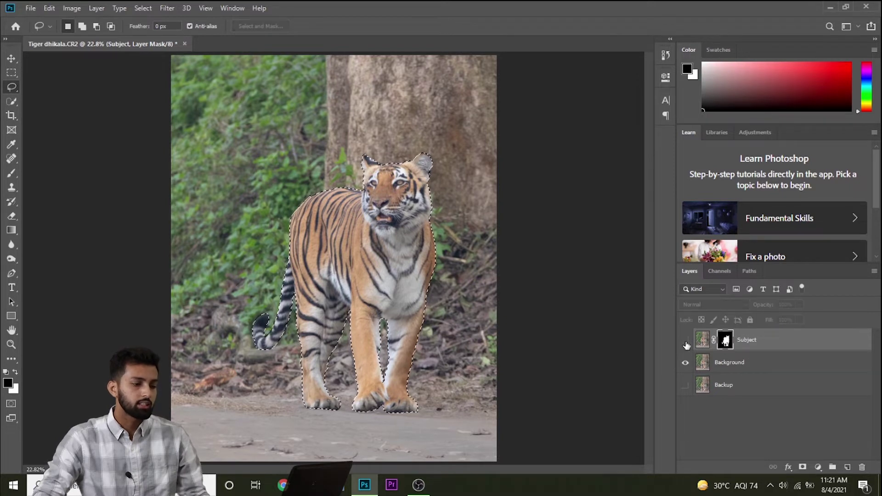
click(744, 364)
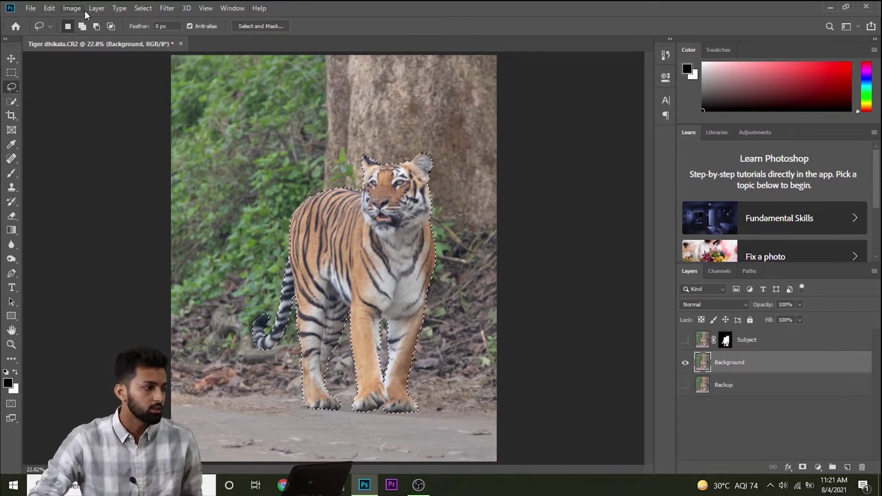
click(50, 8)
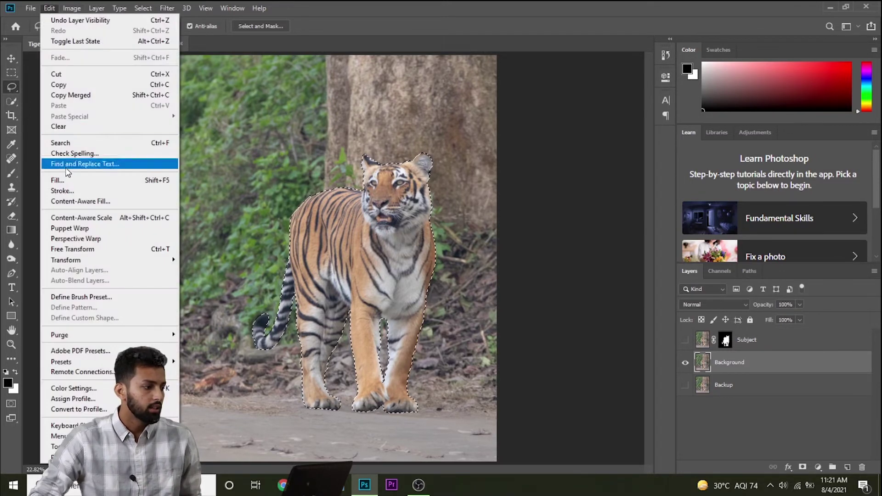
click(76, 186)
click(424, 120)
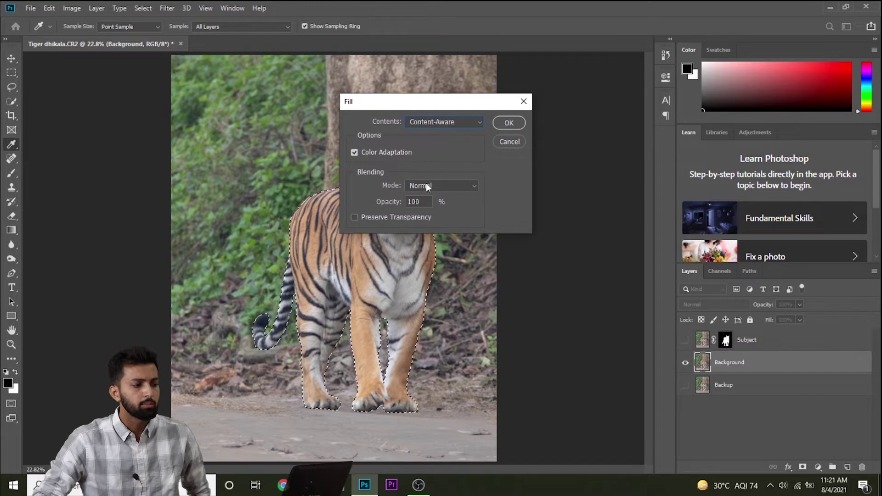
click(448, 123)
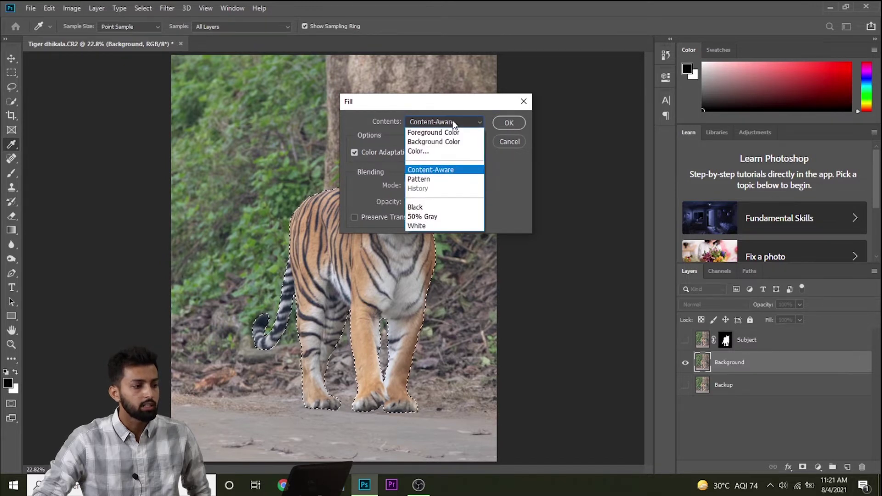
click(437, 169)
click(507, 124)
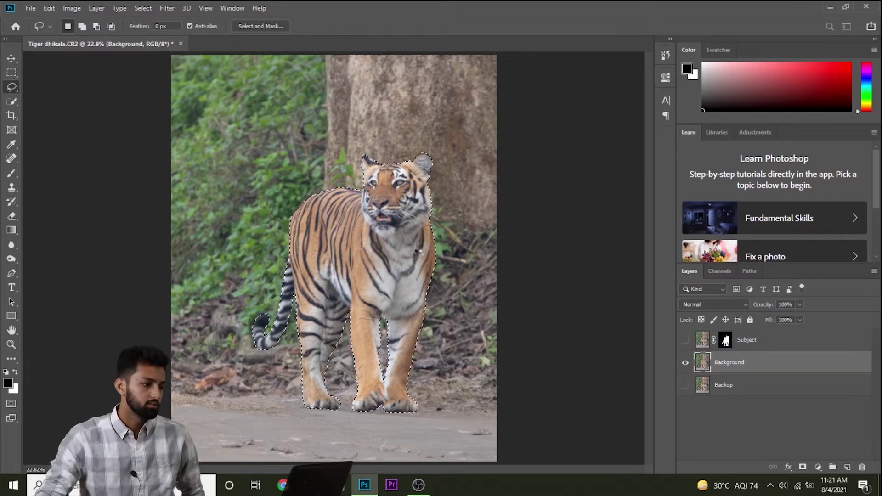
key(ctrl+d)
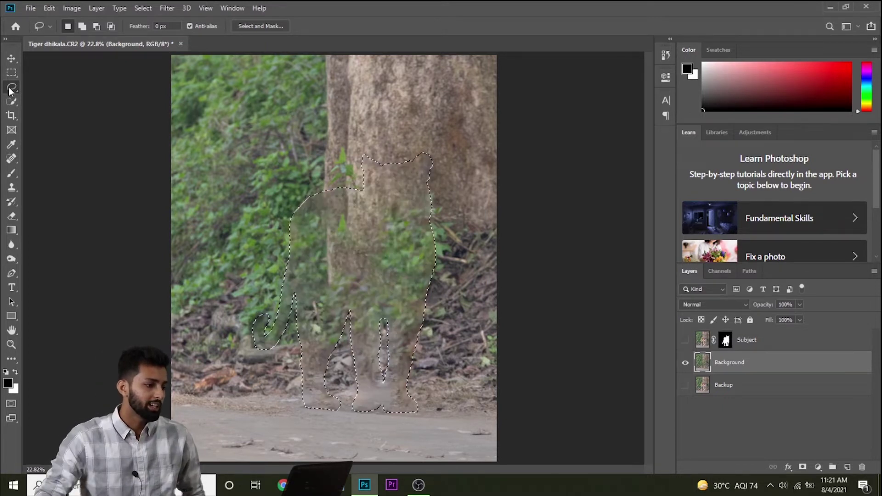
Step: Zoom in to inspect the fill, fit to screen, then undo back to the selected tiger
click(12, 73)
key(ctrl+plus)
key(ctrl+plus)
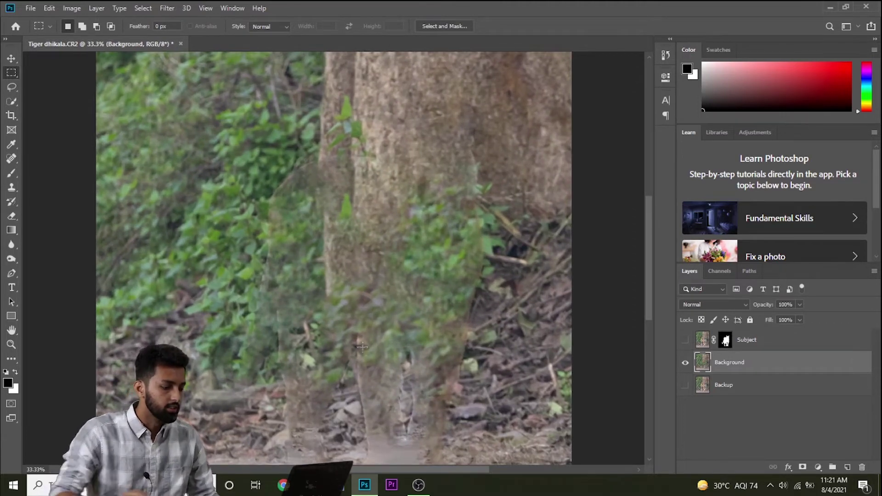
key(ctrl+0)
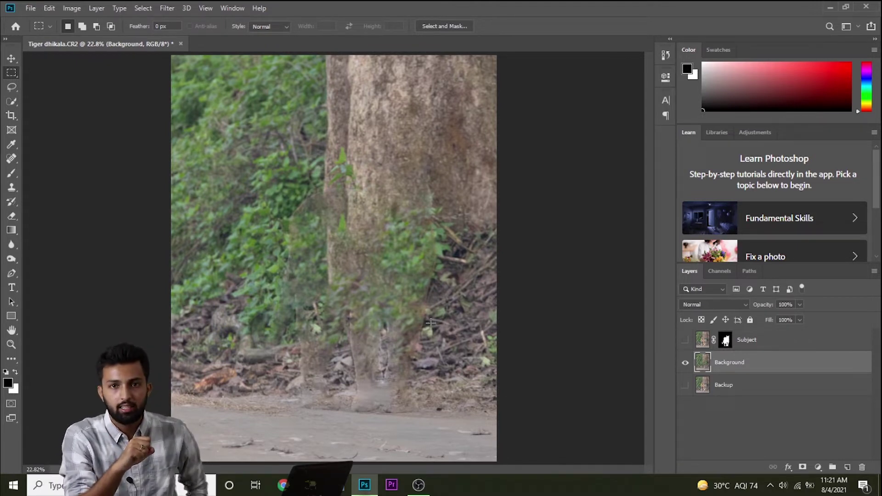
key(ctrl+shift+d)
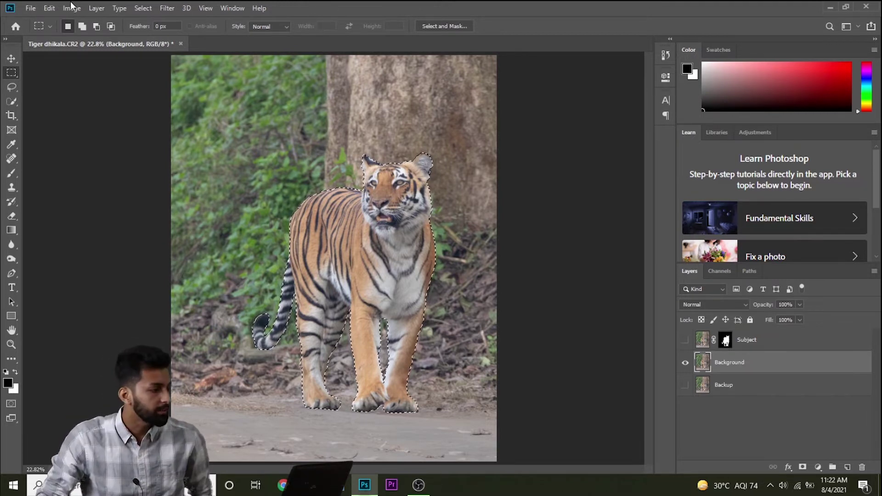
Step: Expand the tiger selection by 10 pixels
click(143, 8)
mouse_move(153, 164)
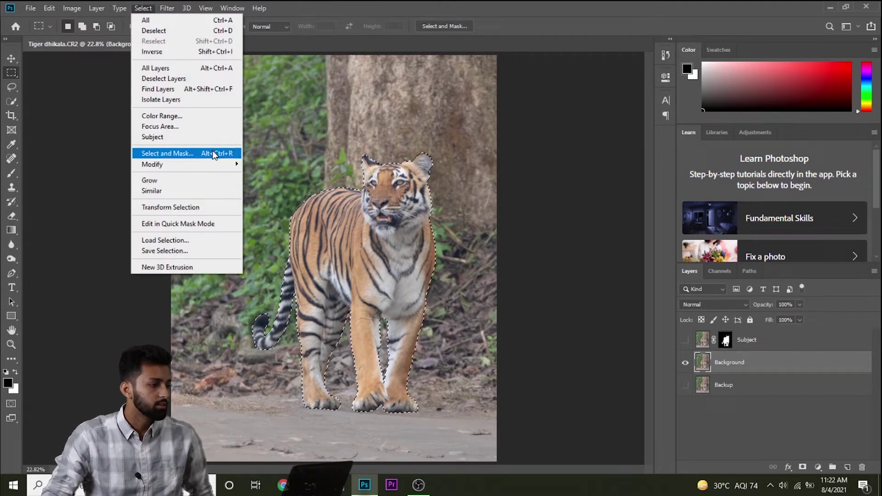
click(266, 184)
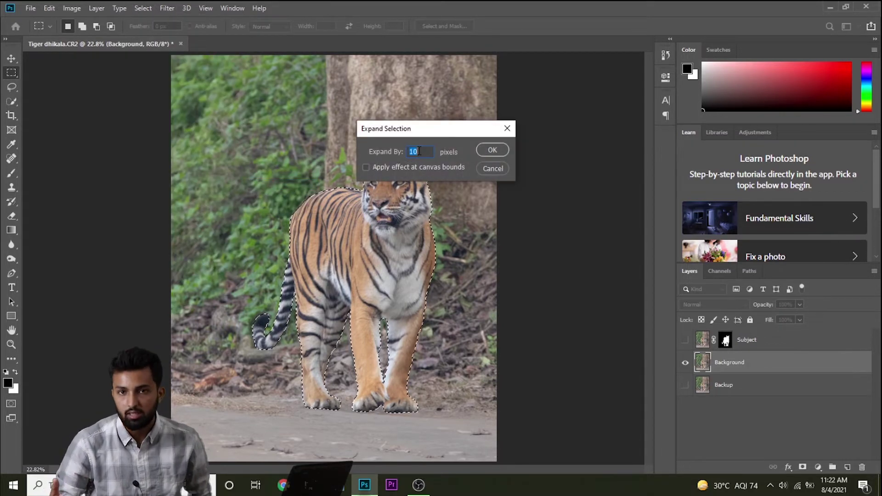
text(2)
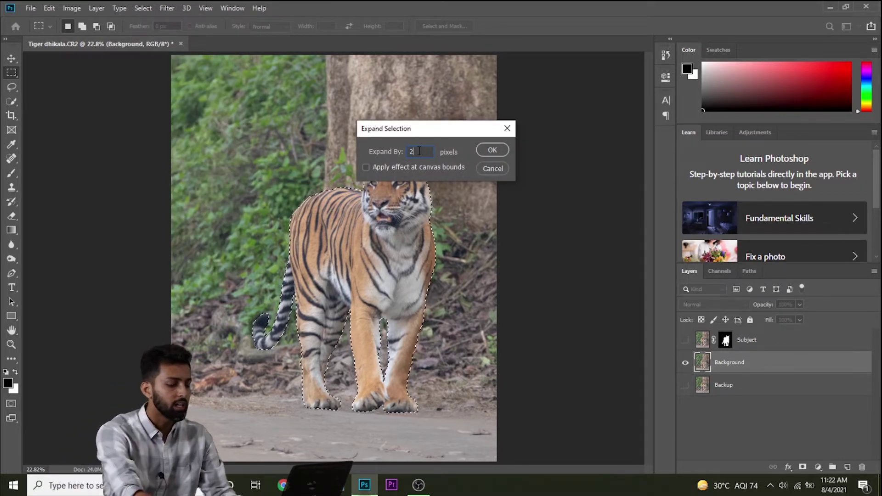
key(BackSpace)
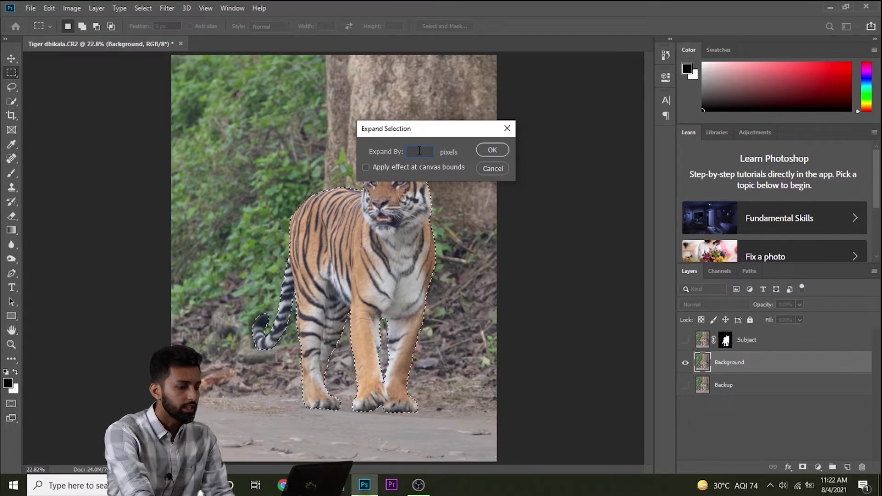
text(10)
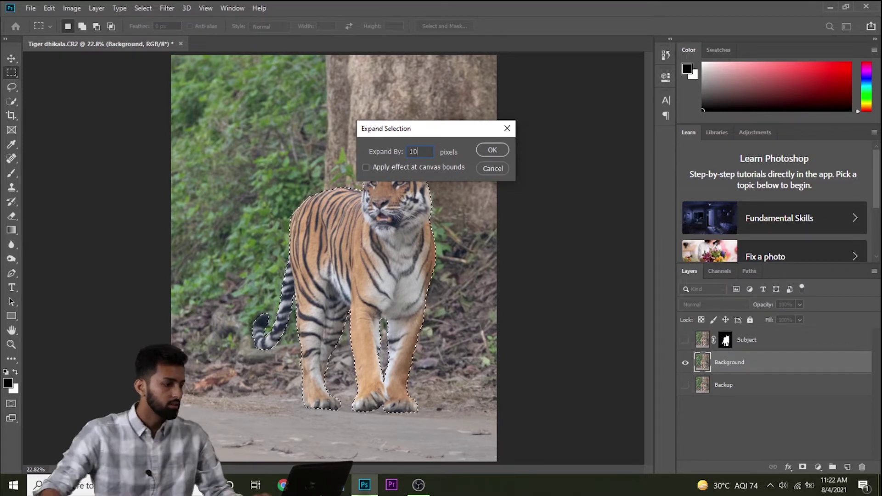
click(483, 145)
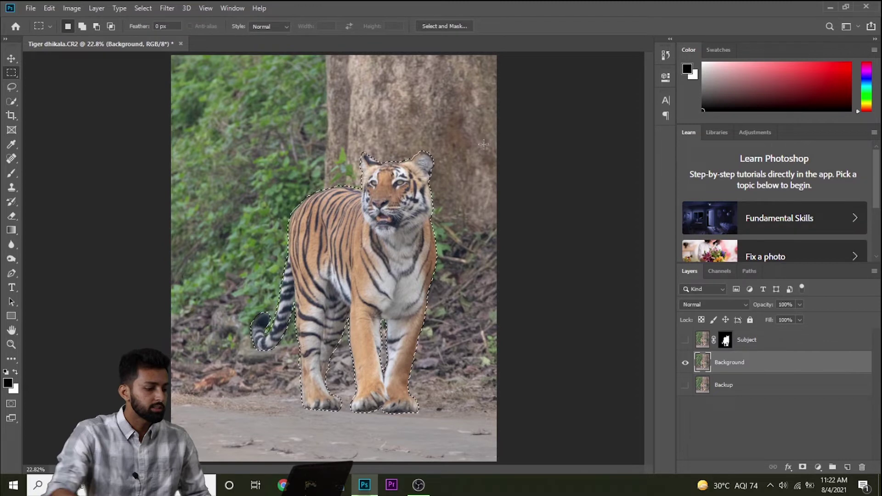
Step: Inspect the expanded edge along the tiger's back and ears, then fit the whole photo
key(ctrl+plus)
key(ctrl+plus)
key(ctrl+plus)
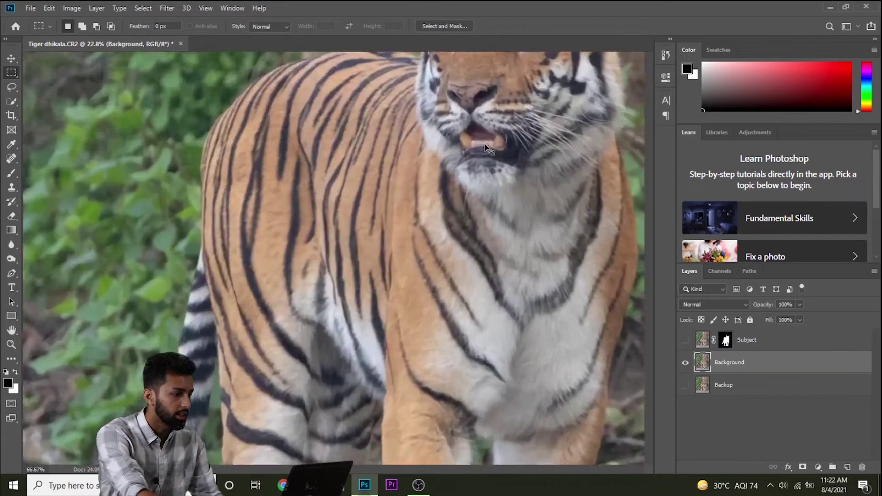
key(ctrl+plus)
scroll(373, 118, up, 3)
scroll(373, 119, up, 3)
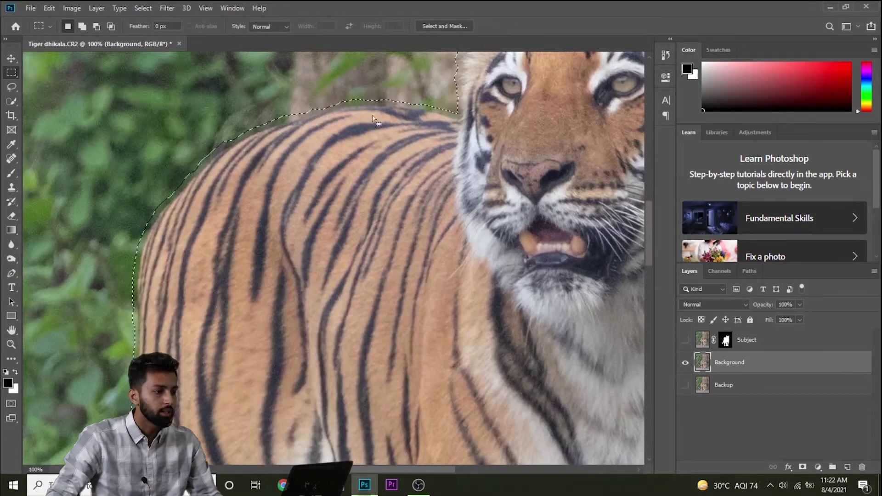
scroll(514, 154, up, 2)
scroll(515, 154, up, 2)
scroll(515, 154, up, 2)
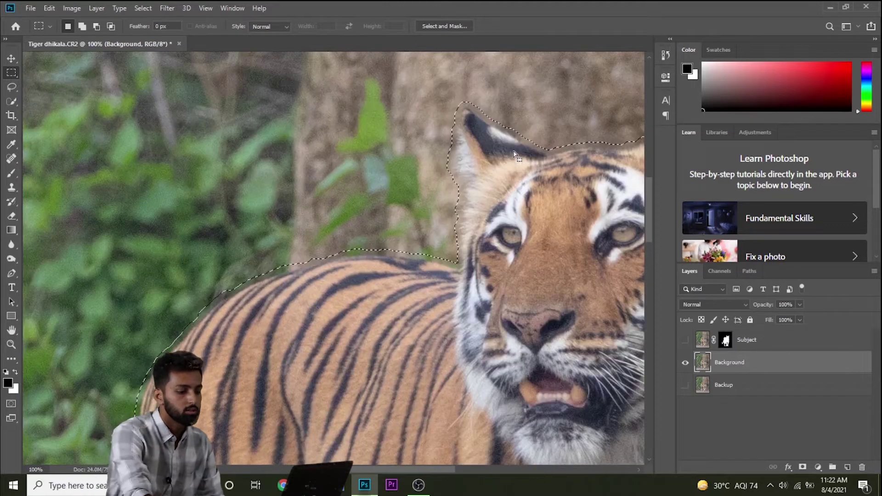
key(ctrl+0)
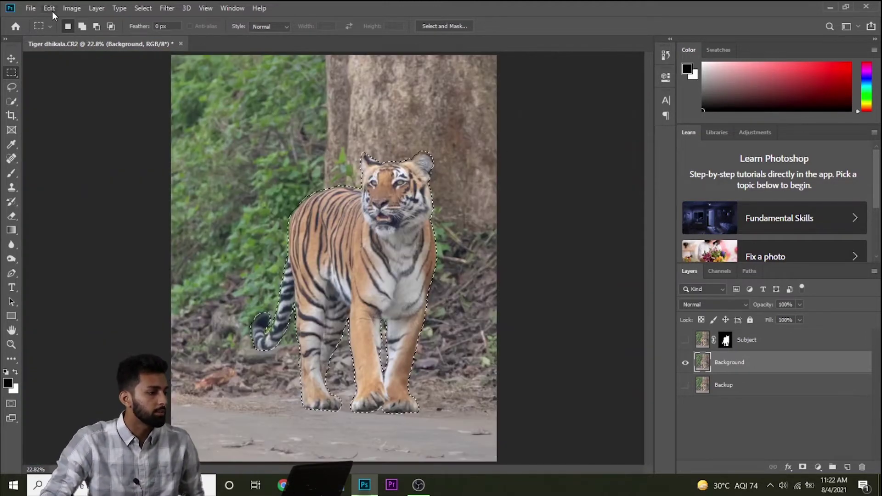
Step: Content-Aware fill the tiger area on the Background layer and deselect
click(50, 9)
click(131, 182)
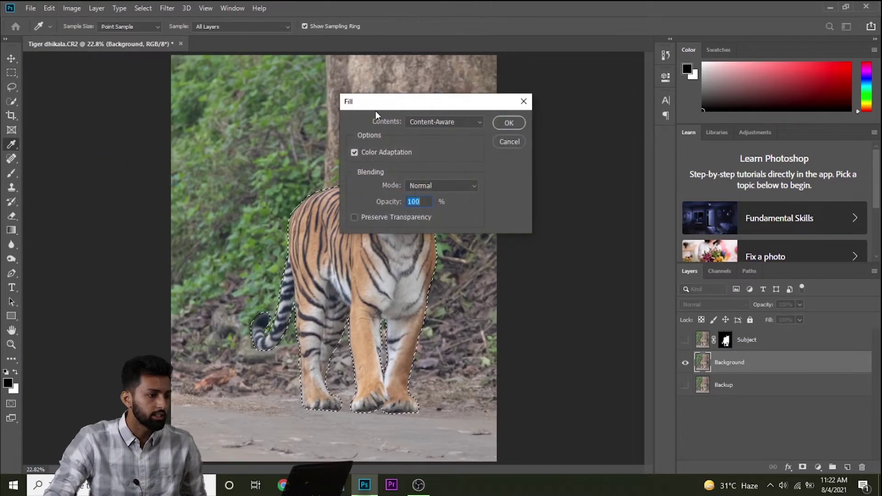
click(511, 124)
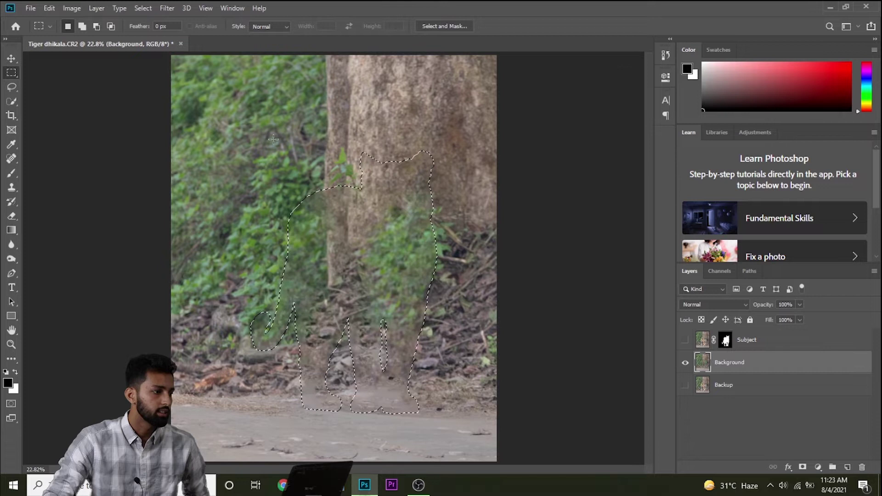
click(143, 8)
click(152, 31)
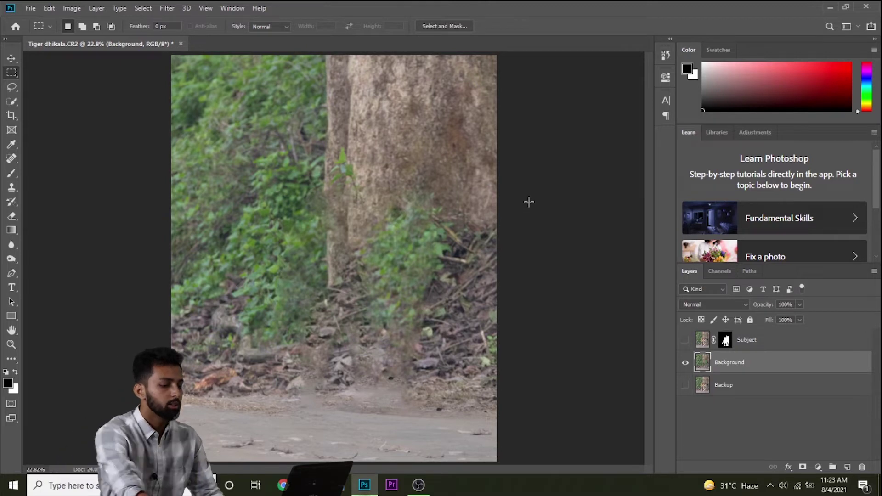
key(ctrl+plus)
key(ctrl+plus)
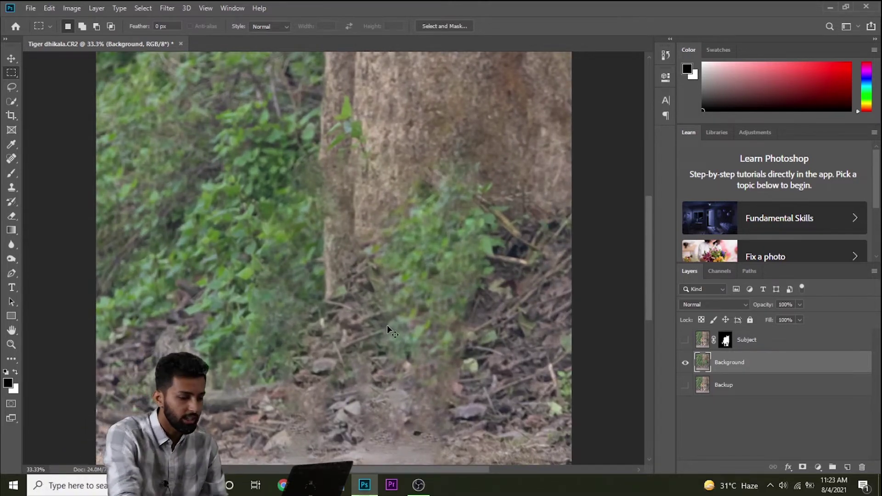
key(ctrl+0)
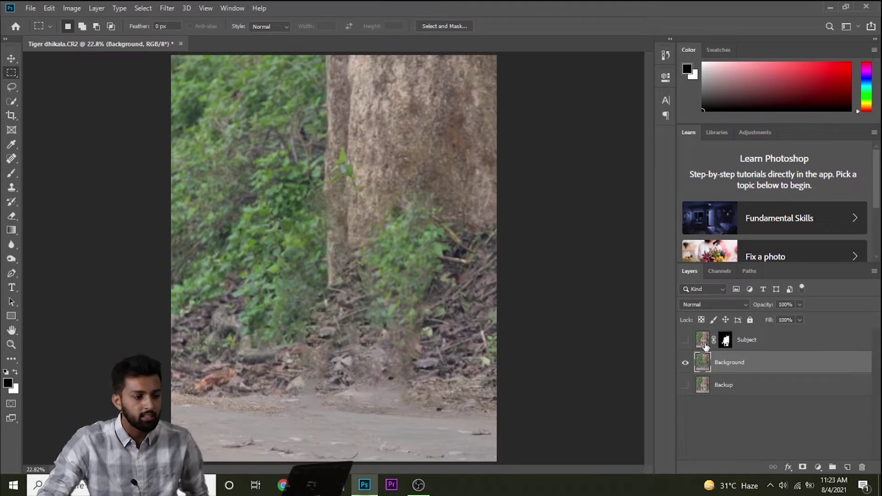
Step: Compare the fill by toggling layer visibility, ending with all three layers visible
click(686, 340)
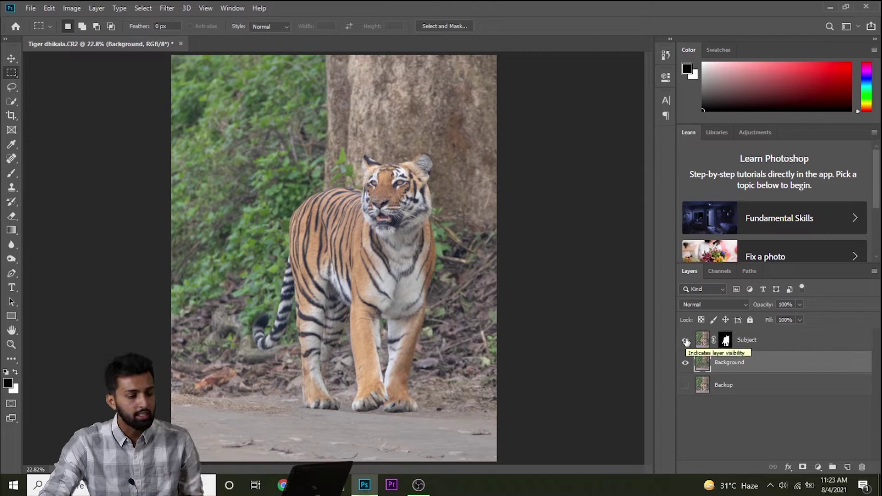
click(686, 341)
click(685, 363)
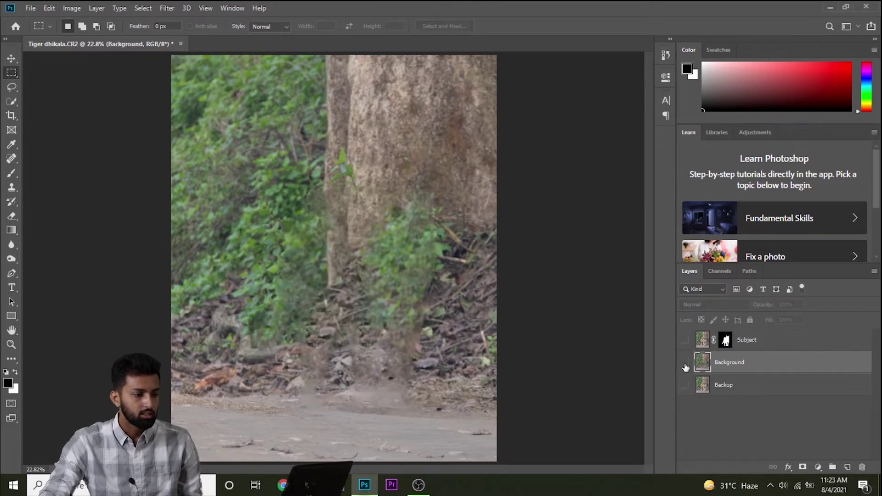
click(686, 342)
click(685, 362)
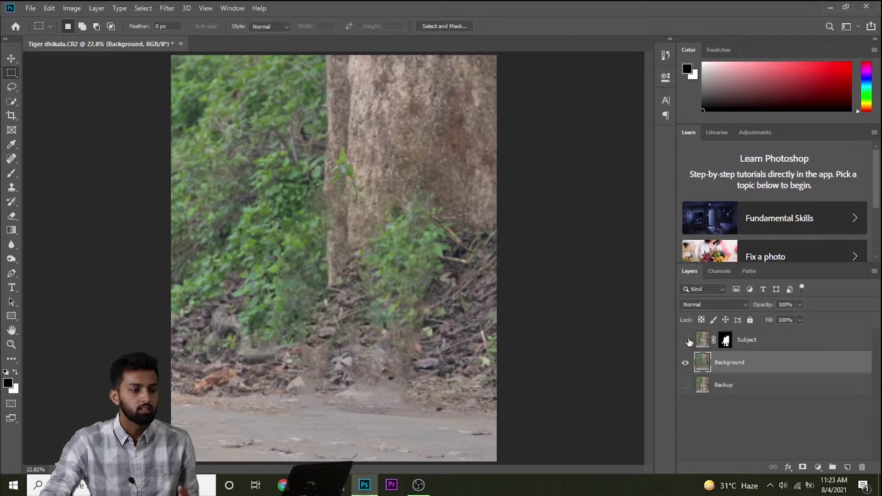
drag(685, 341, 686, 384)
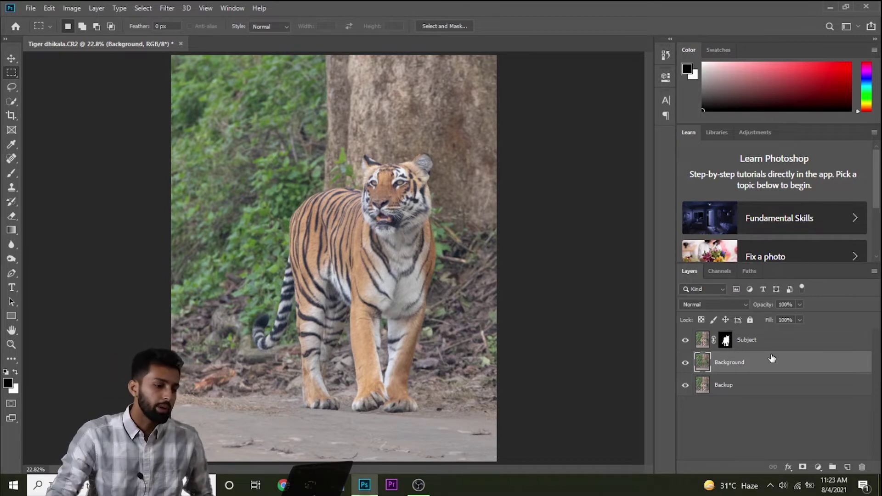
Step: Convert the Background layer to a smart object and start a Tilt-Shift blur
right_click(772, 359)
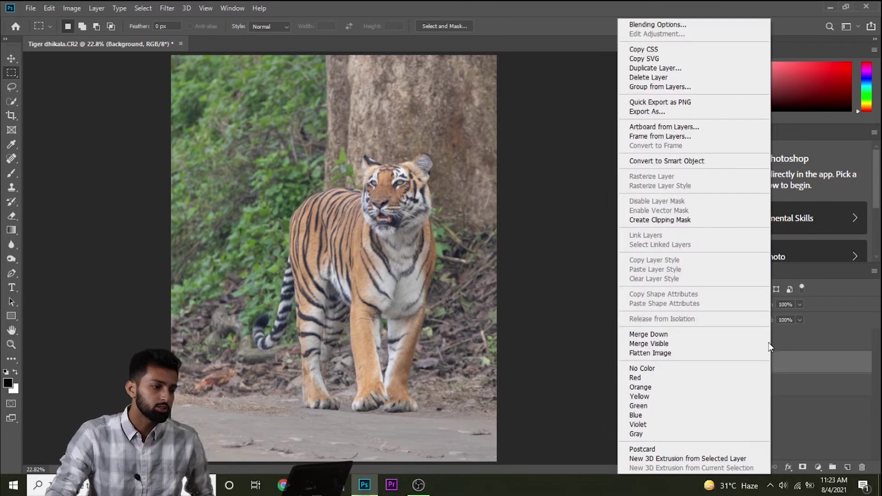
click(690, 160)
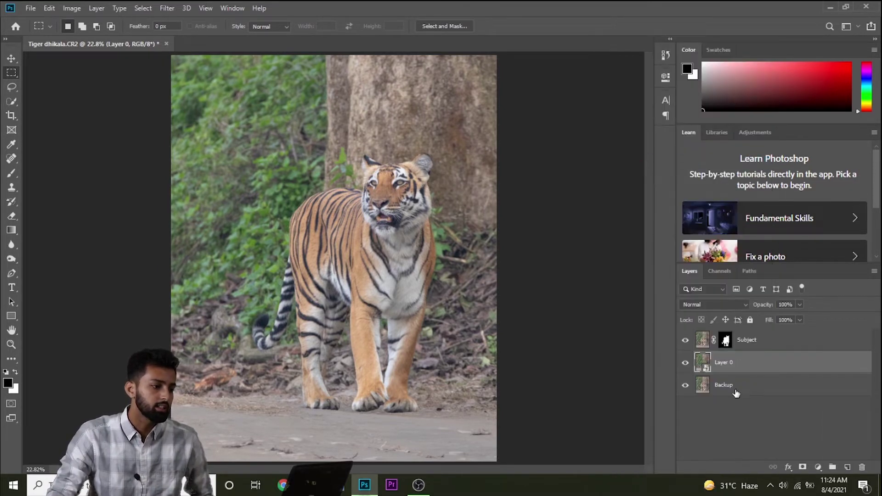
click(152, 8)
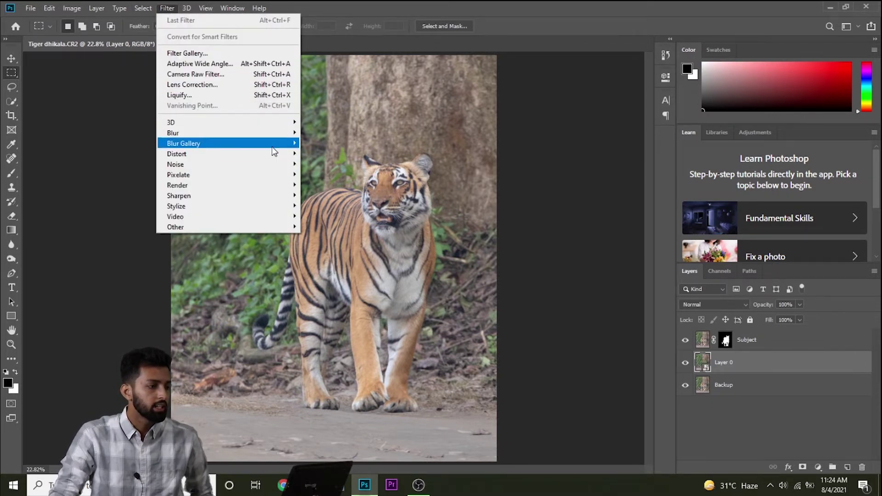
mouse_move(184, 143)
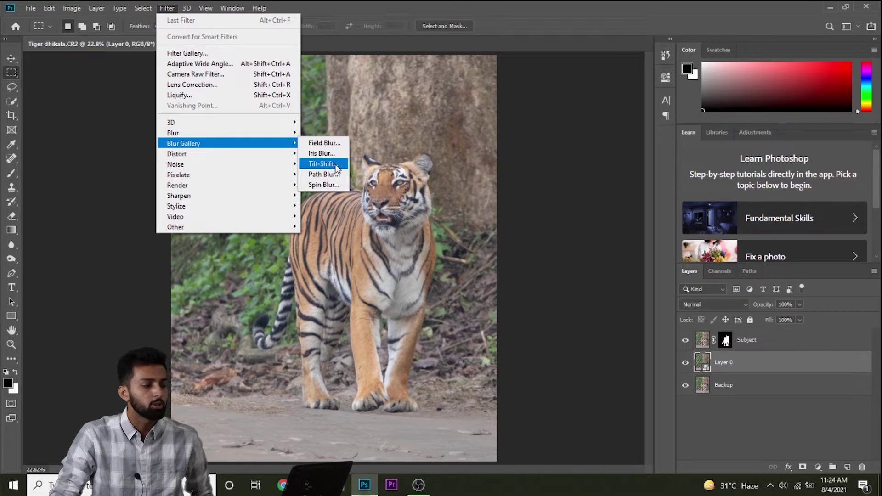
click(337, 165)
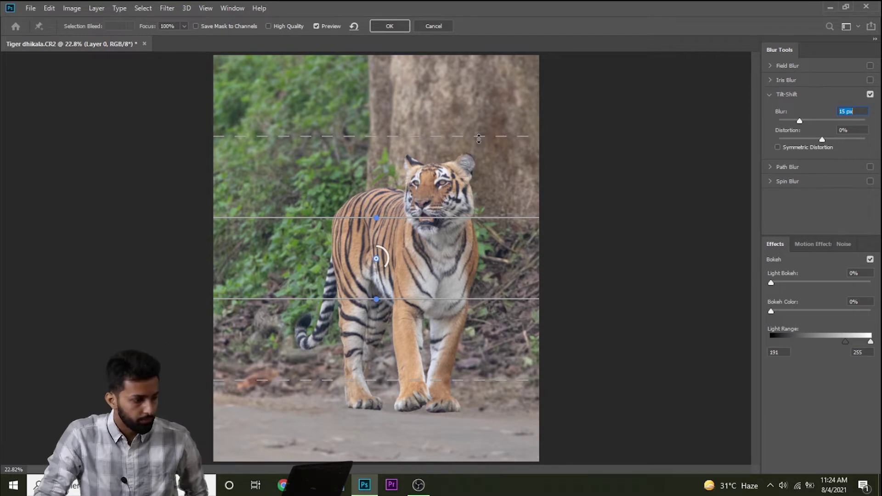
Step: Place the 20 px tilt-shift focus zone at the tiger's feet with Bokeh off, and apply
drag(376, 259, 391, 405)
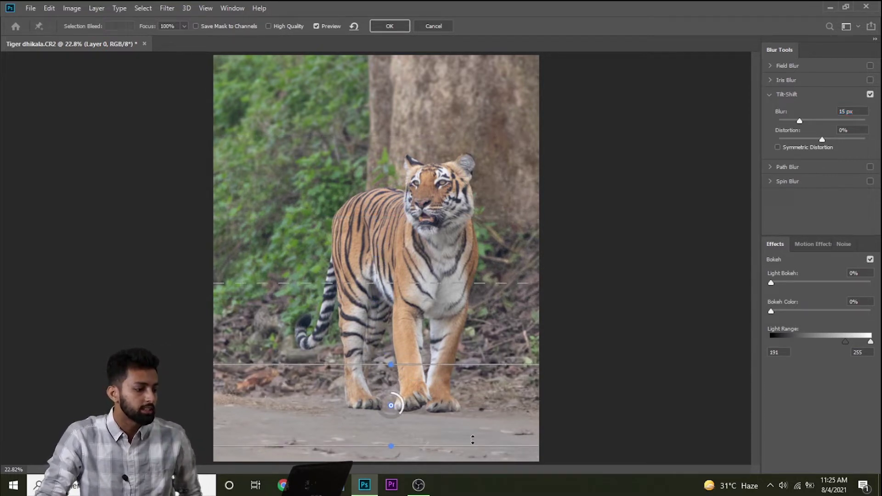
drag(470, 446, 473, 428)
drag(480, 364, 479, 371)
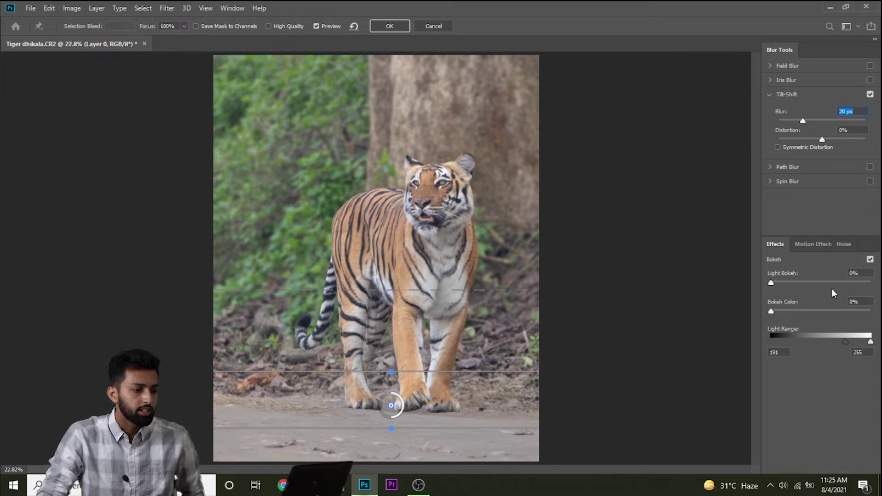
drag(770, 283, 802, 283)
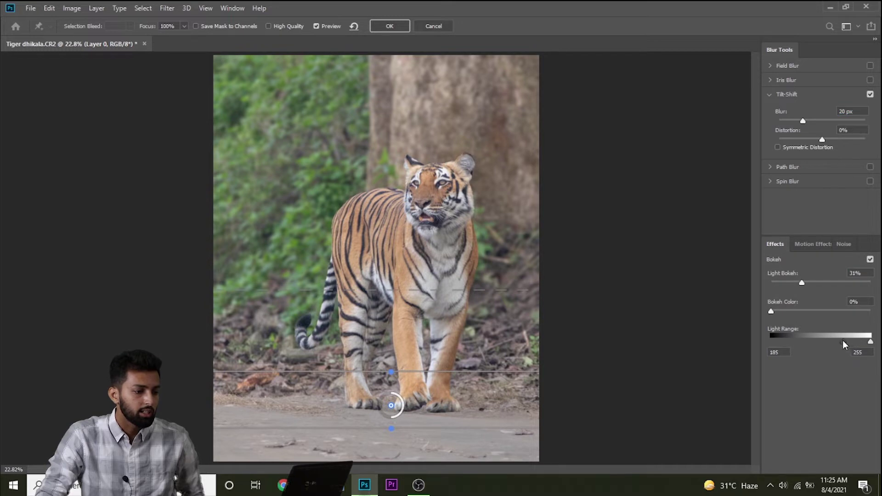
drag(843, 342, 814, 342)
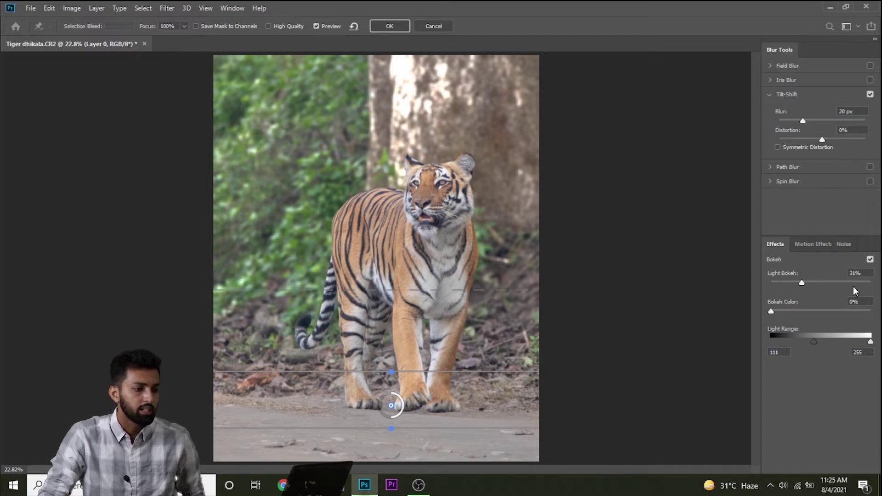
click(869, 260)
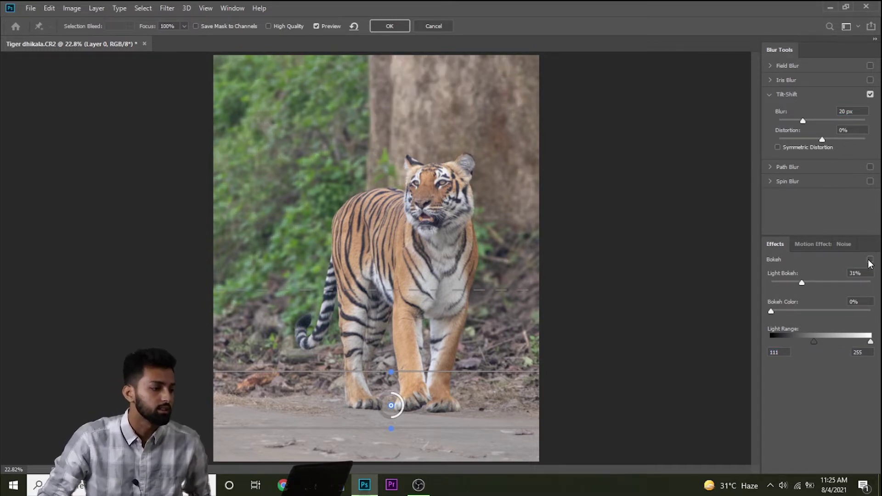
click(384, 28)
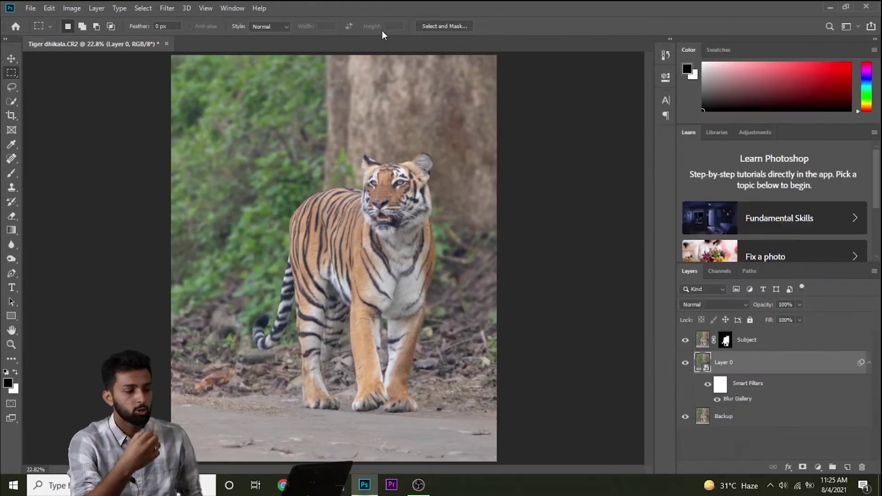
key(ctrl+plus)
key(ctrl+plus)
key(ctrl+plus)
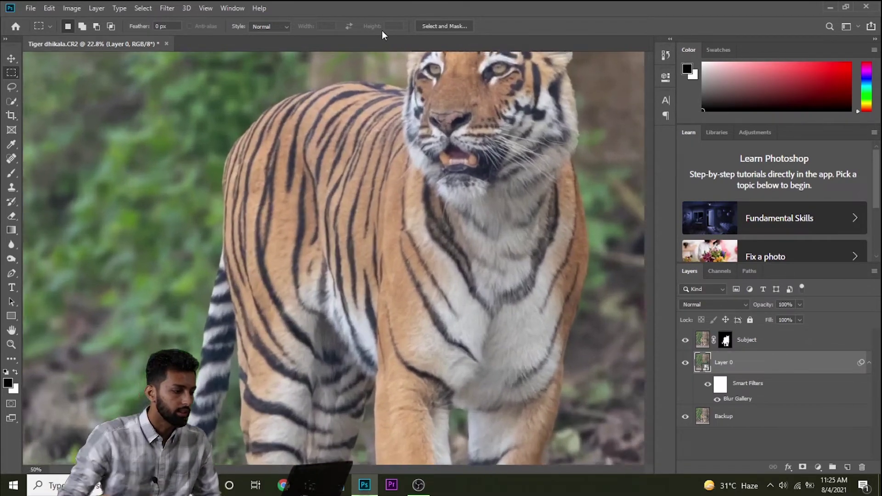
key(ctrl+plus)
scroll(420, 188, up, 5)
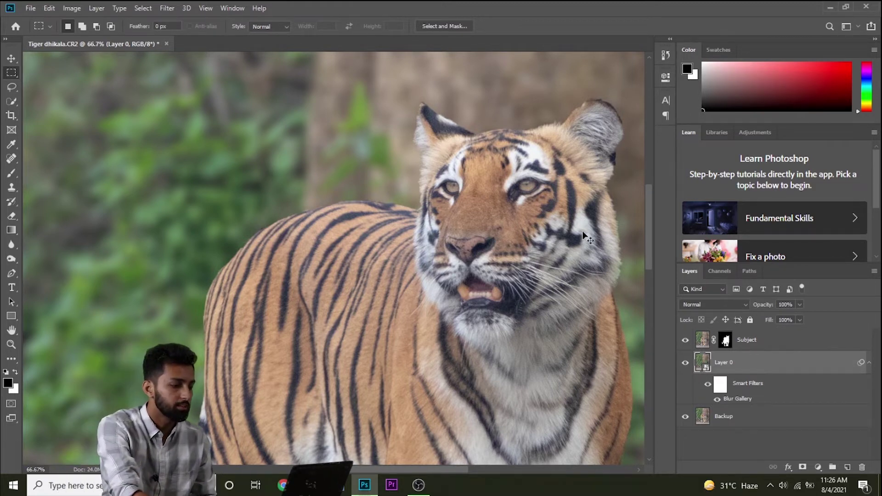
key(ctrl+plus)
key(ctrl+plus)
scroll(544, 363, up, 3)
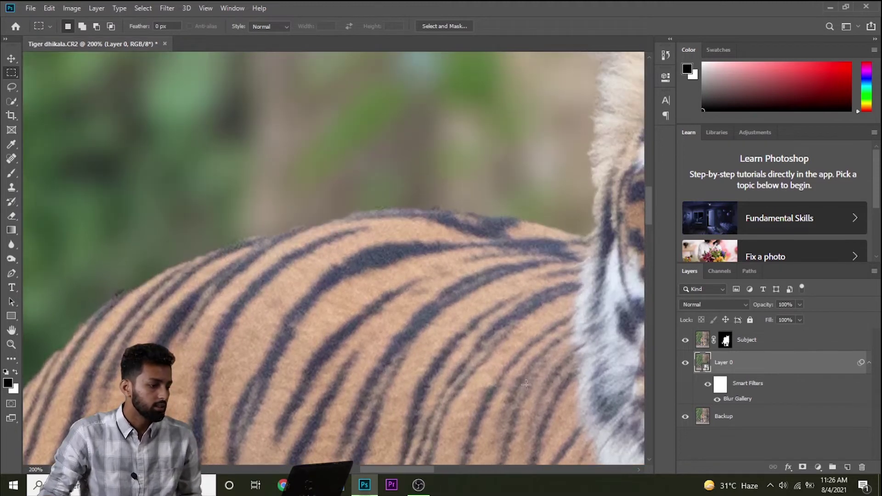
scroll(475, 269, right, 3)
scroll(475, 269, right, 3)
scroll(475, 268, right, 3)
scroll(475, 269, right, 3)
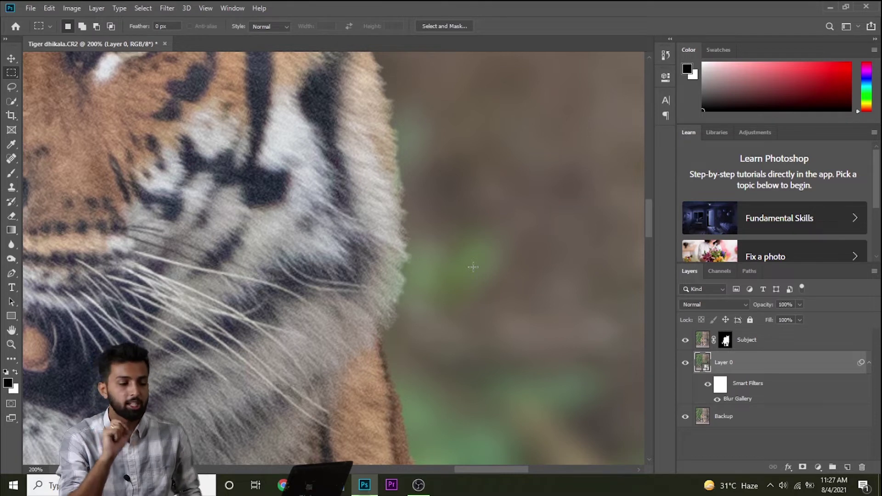
scroll(473, 266, up, 1)
scroll(473, 265, up, 1)
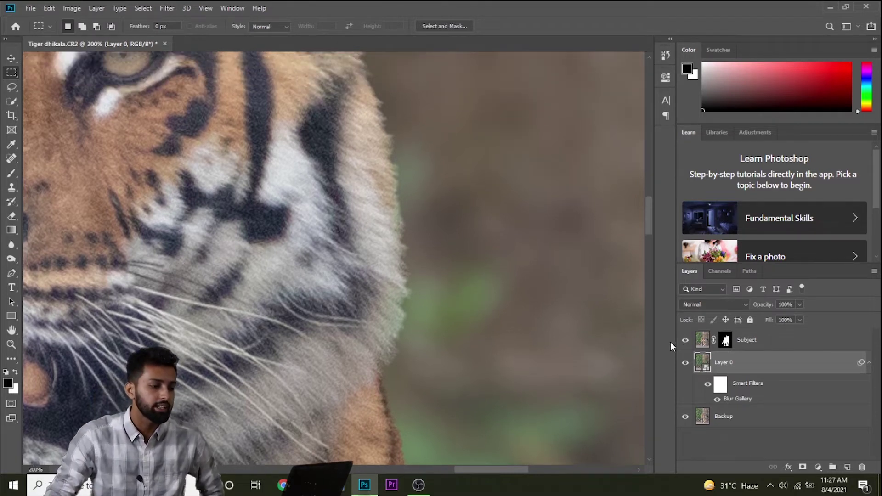
Step: Select the Subject layer mask and the Brush tool with white as the painting colour
click(726, 341)
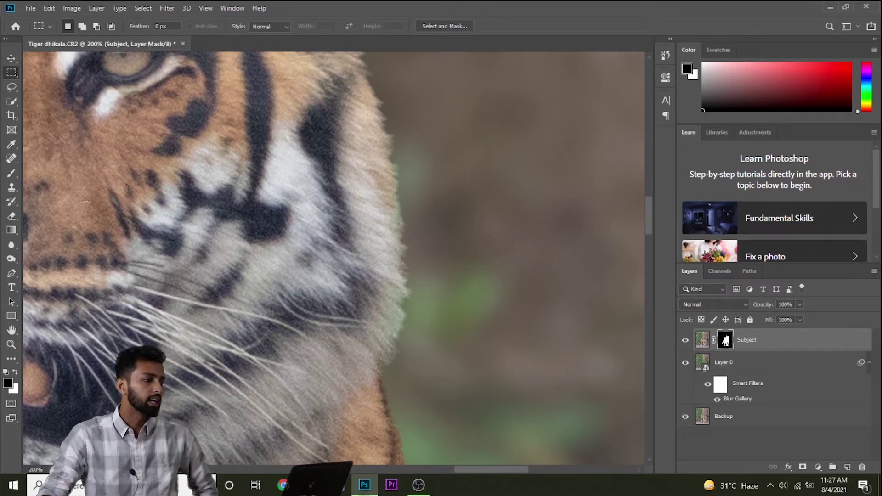
click(9, 177)
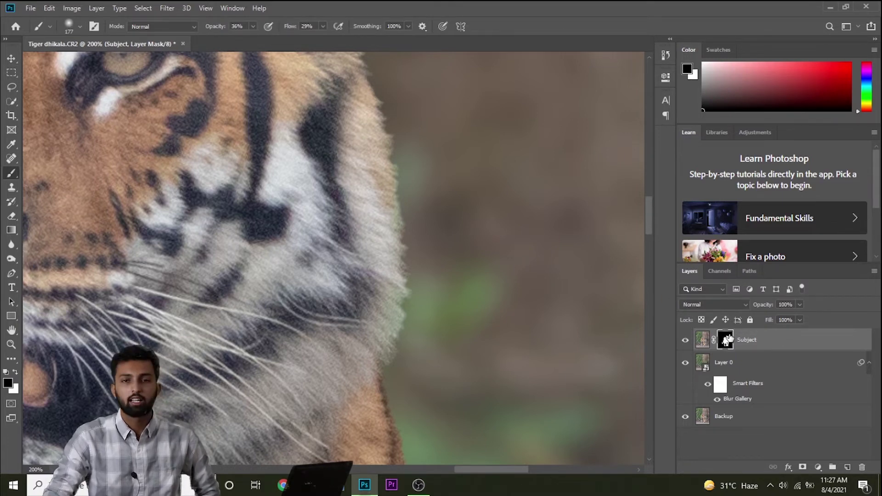
click(14, 373)
scroll(276, 124, up, 3)
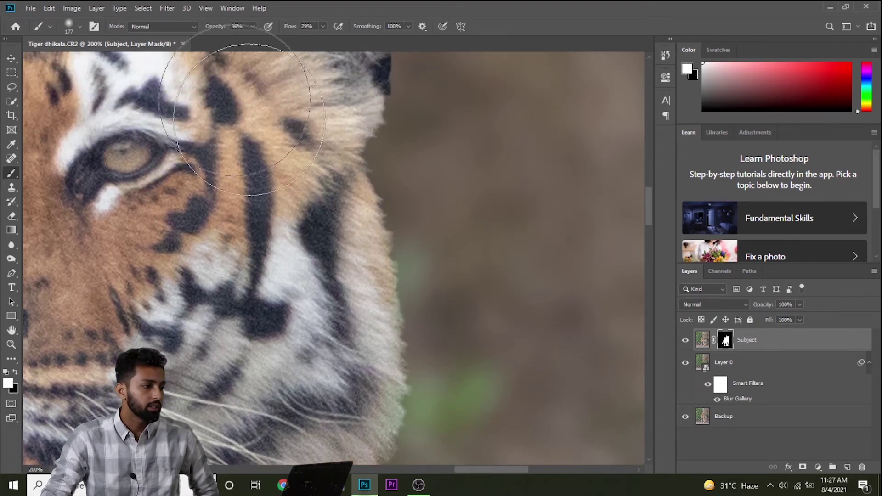
Step: Set the brush to 78% opacity, 84% flow and 99 px size
click(252, 27)
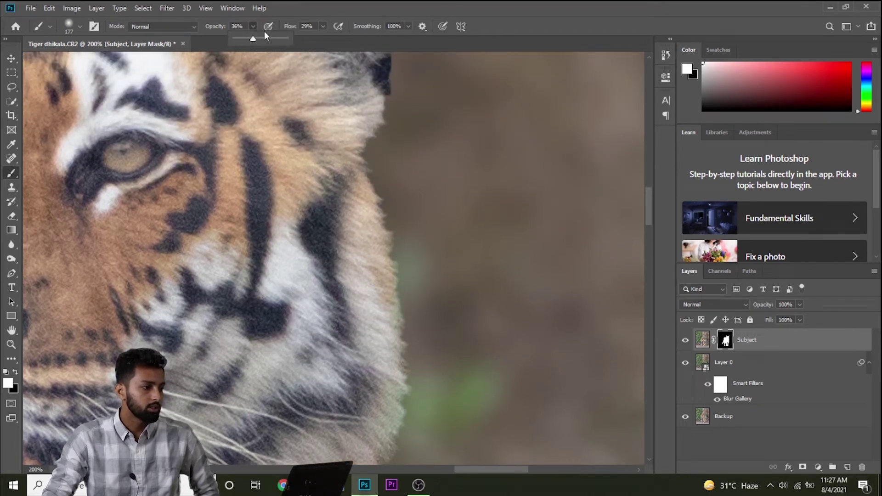
click(323, 26)
click(351, 40)
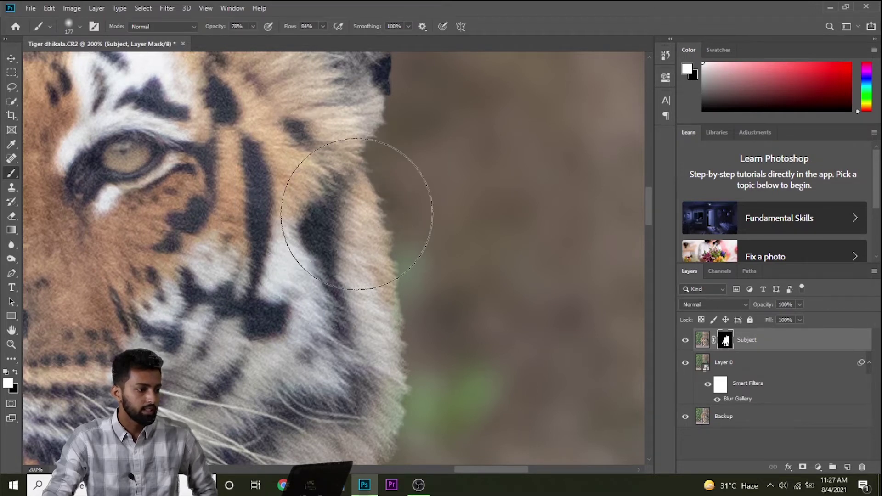
scroll(363, 248, down, 2)
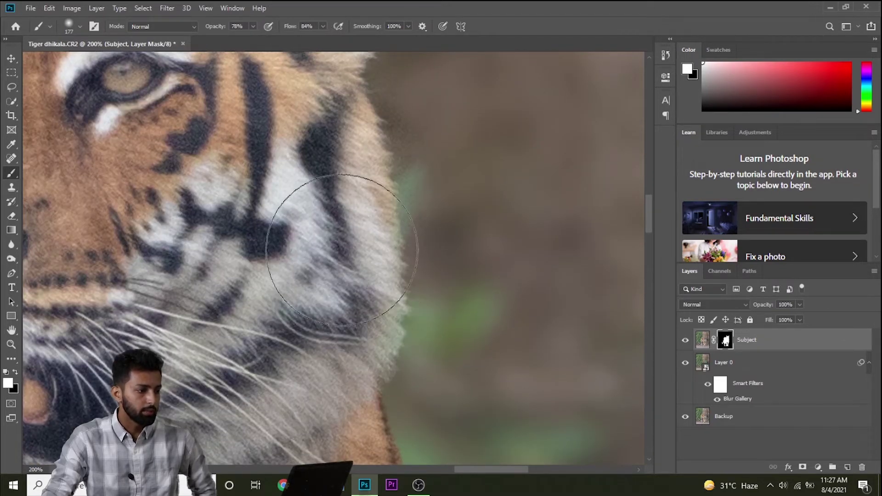
right_click(347, 252)
drag(435, 277, 425, 277)
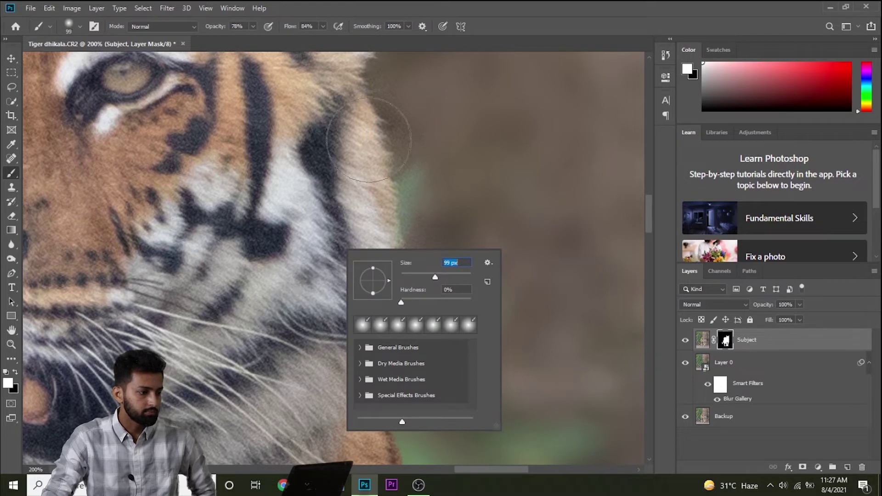
key(Return)
Step: Review the tiger's mask edges up close, then fit the whole composite on screen
scroll(367, 227, up, 1)
scroll(367, 226, up, 1)
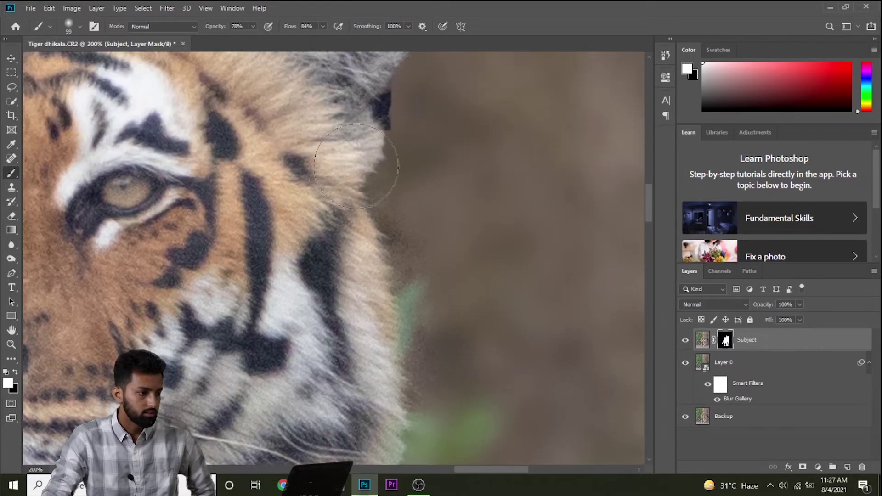
scroll(381, 248, down, 1)
scroll(392, 265, down, 3)
scroll(390, 255, down, 2)
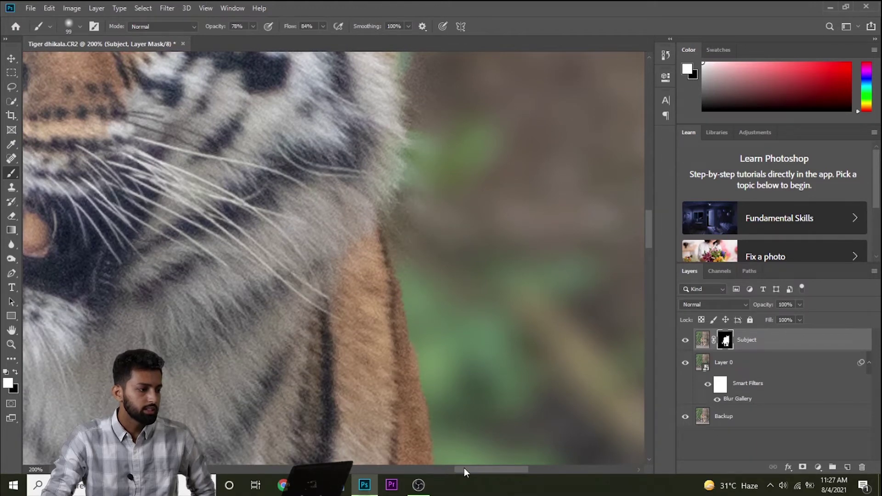
drag(461, 467, 395, 450)
scroll(473, 349, up, 2)
scroll(473, 349, down, 1)
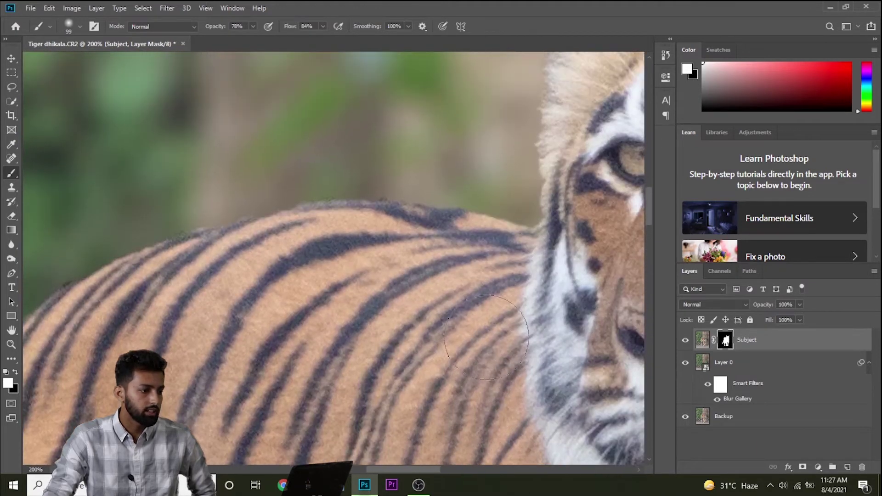
scroll(473, 349, up, 1)
scroll(564, 165, up, 1)
scroll(564, 166, up, 2)
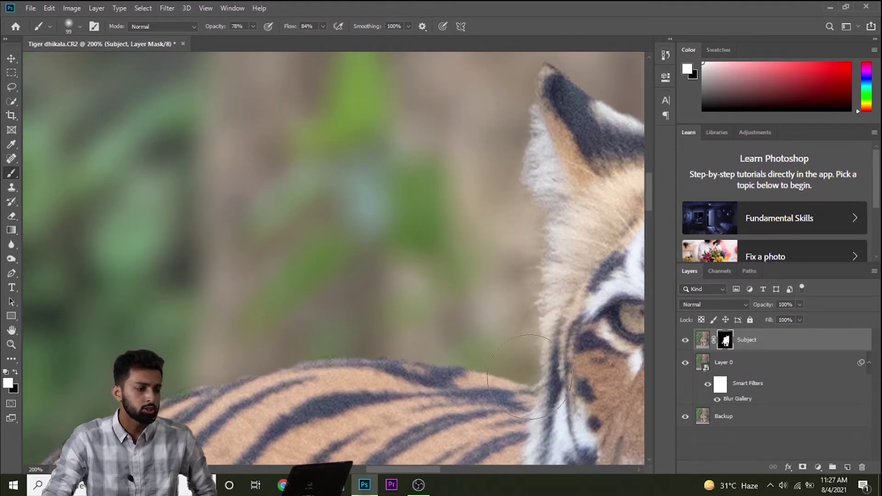
drag(406, 470, 471, 468)
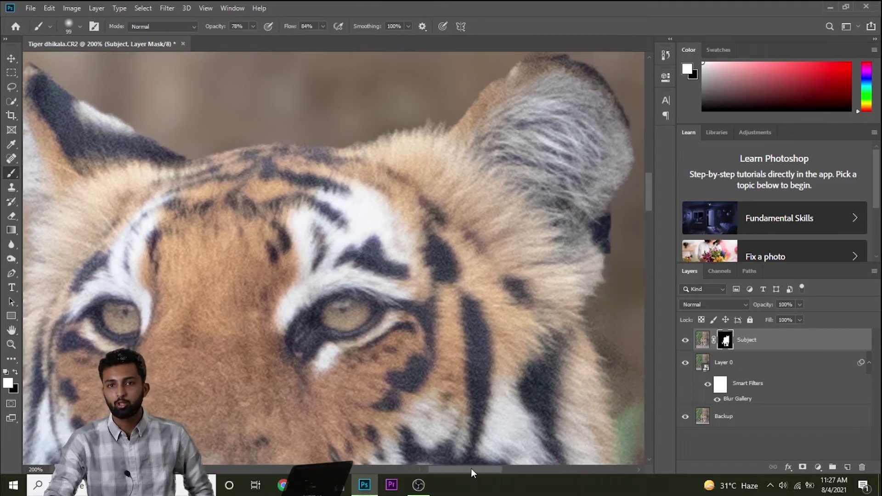
drag(470, 467, 470, 467)
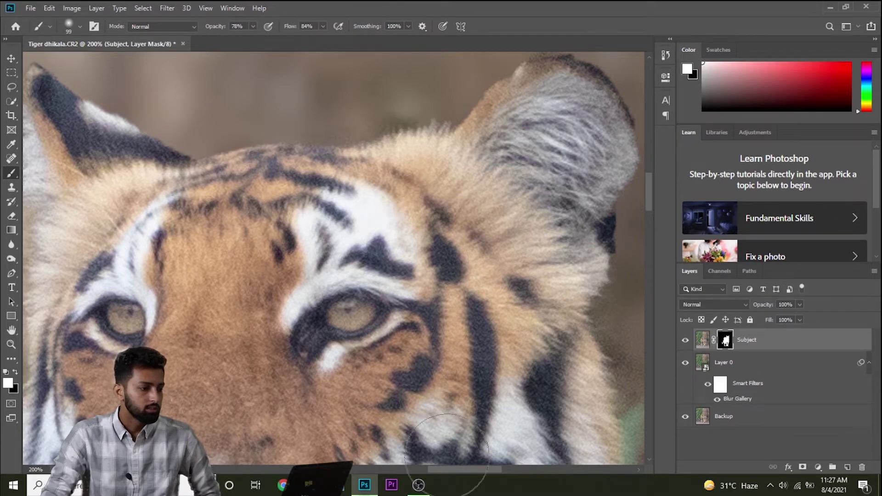
scroll(447, 455, down, 5)
scroll(423, 431, down, 5)
scroll(395, 408, down, 5)
scroll(367, 386, down, 5)
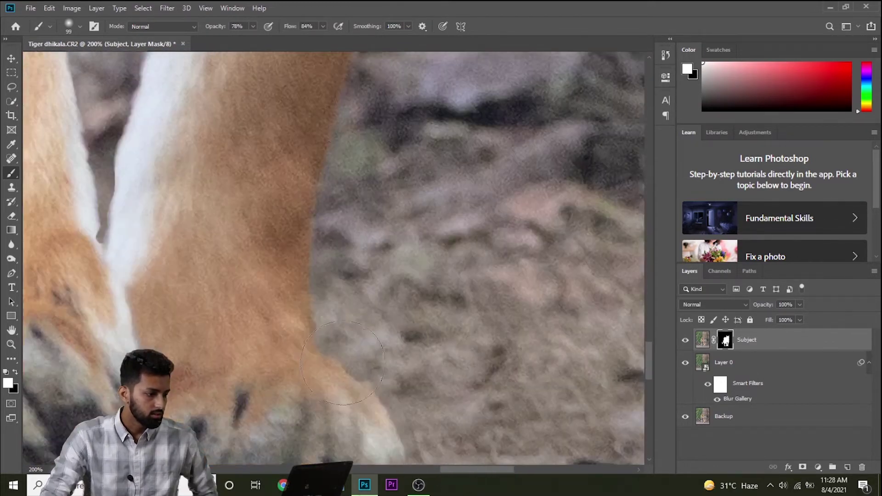
scroll(342, 362, down, 5)
scroll(532, 276, up, 5)
scroll(506, 298, down, 2)
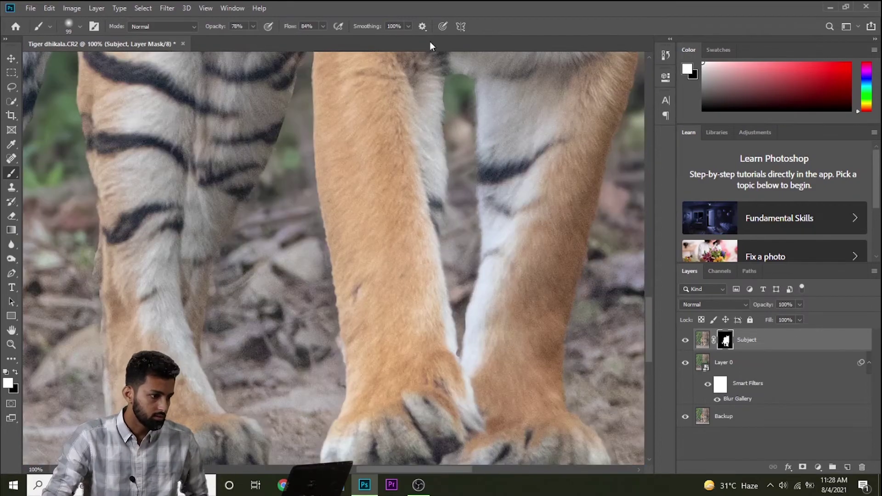
scroll(440, 322, down, 3)
scroll(437, 459, up, 4)
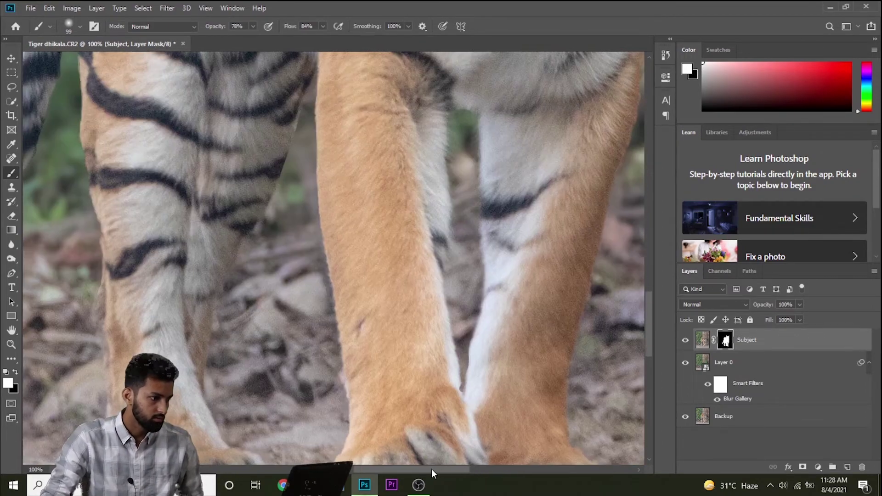
scroll(367, 368, up, 5)
scroll(220, 276, up, 5)
scroll(609, 118, up, 5)
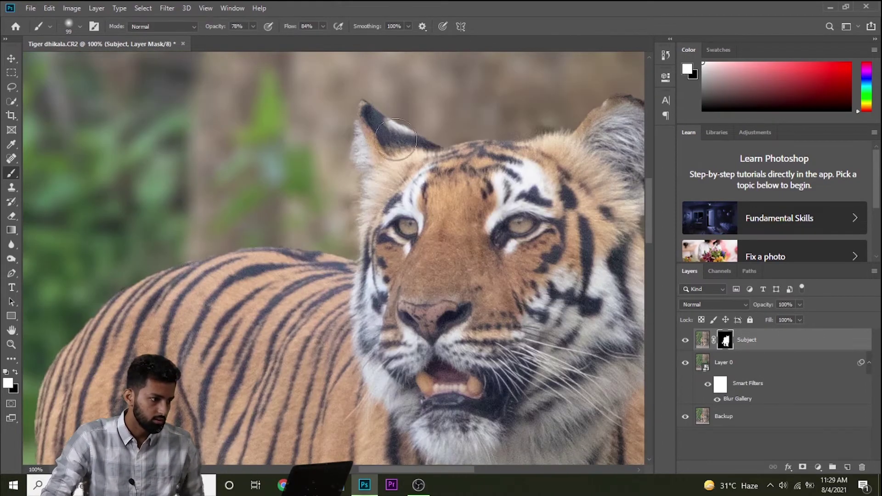
scroll(609, 119, down, 2)
key(ctrl+0)
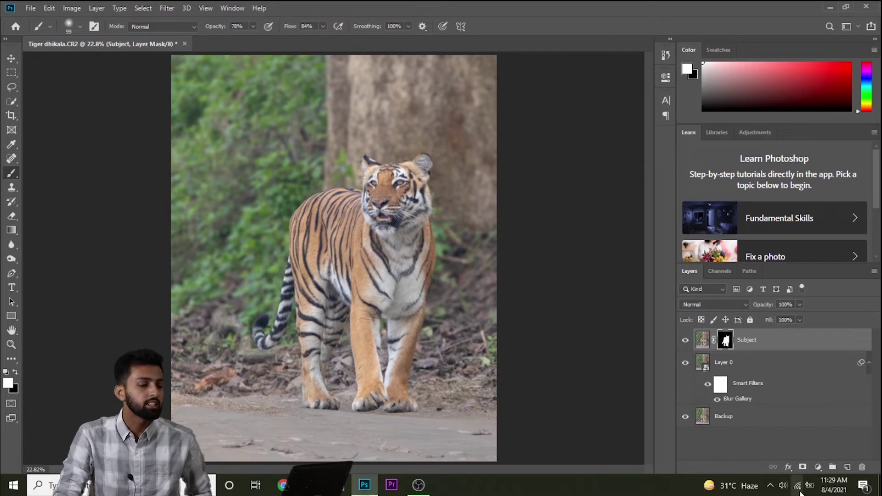
Step: Convert the Subject layer to a smart object and open the Camera Raw Filter
right_click(832, 346)
click(744, 161)
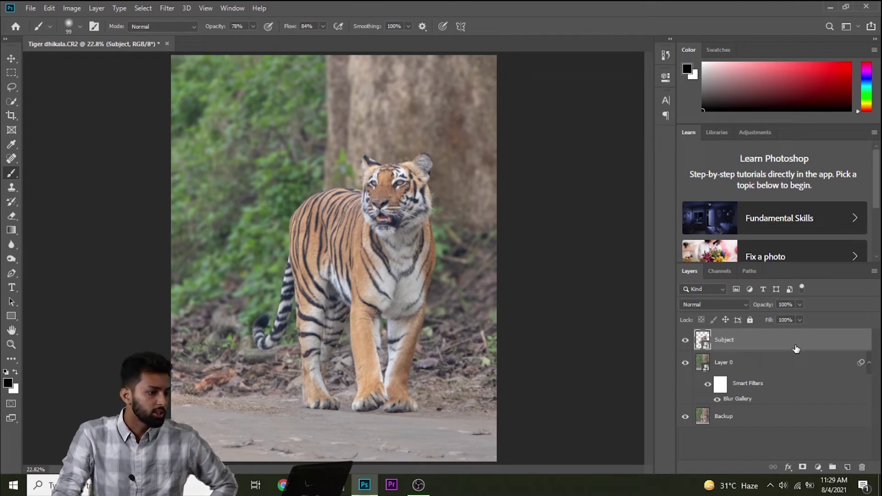
click(177, 9)
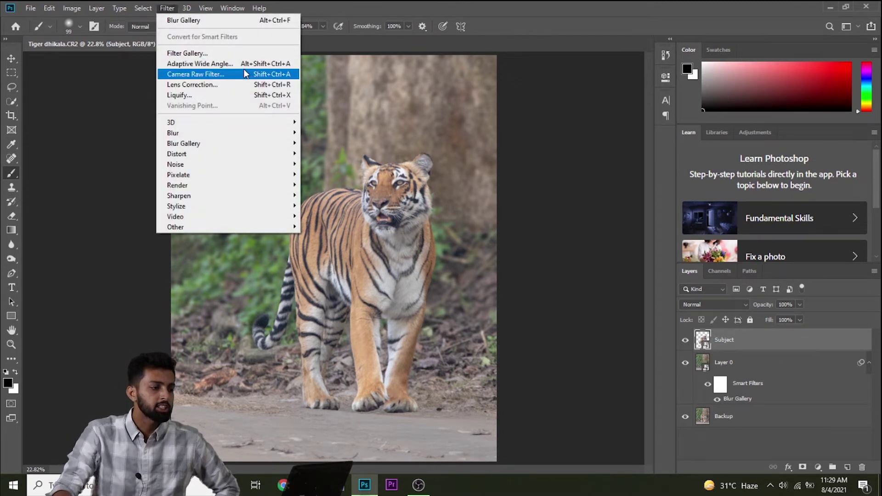
click(244, 74)
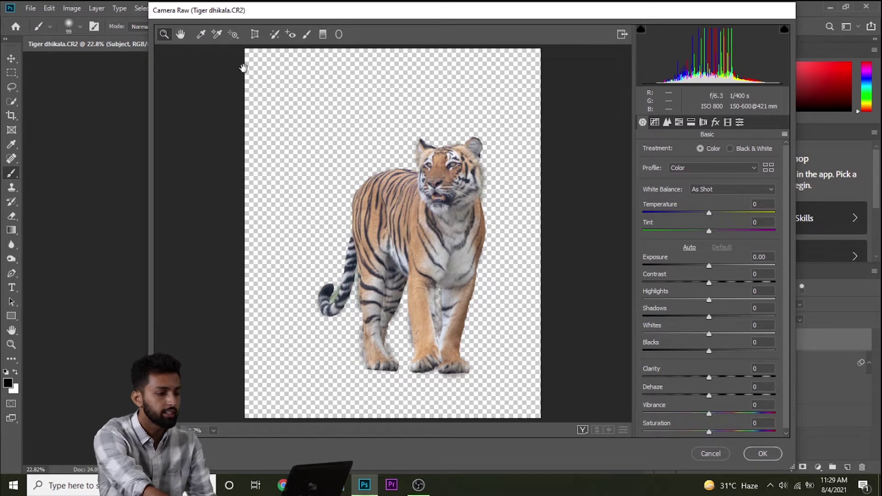
Step: Set Contrast +8, Shadows +14, Whites +18 and Blacks -16, keeping Highlights at 0
key(ctrl+plus)
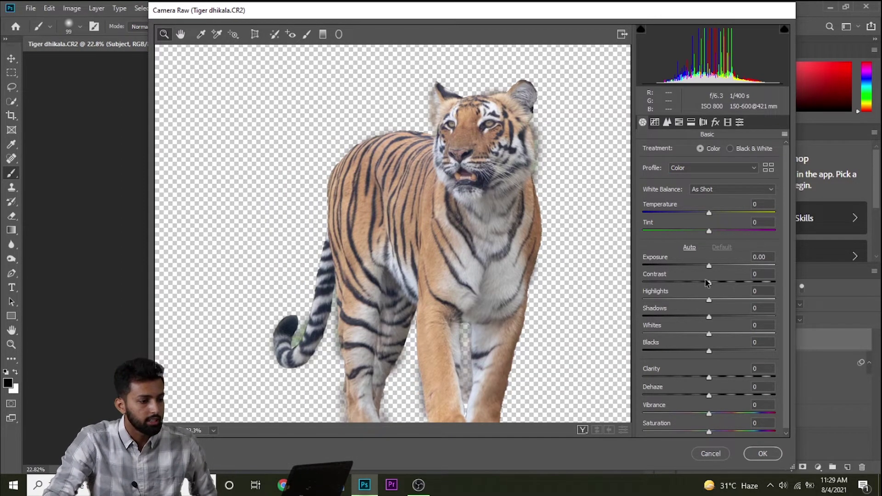
drag(708, 286, 708, 304)
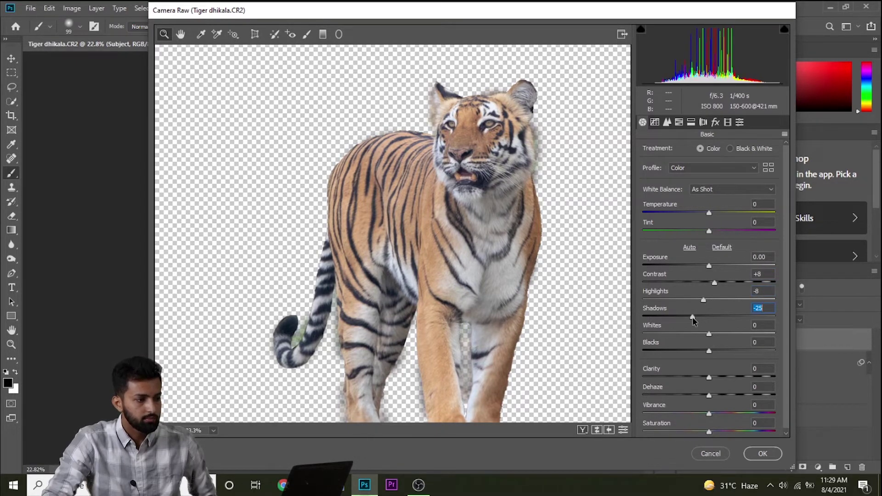
mouse_move(706, 320)
mouse_down()
mouse_move(724, 320)
mouse_move(714, 318)
mouse_up()
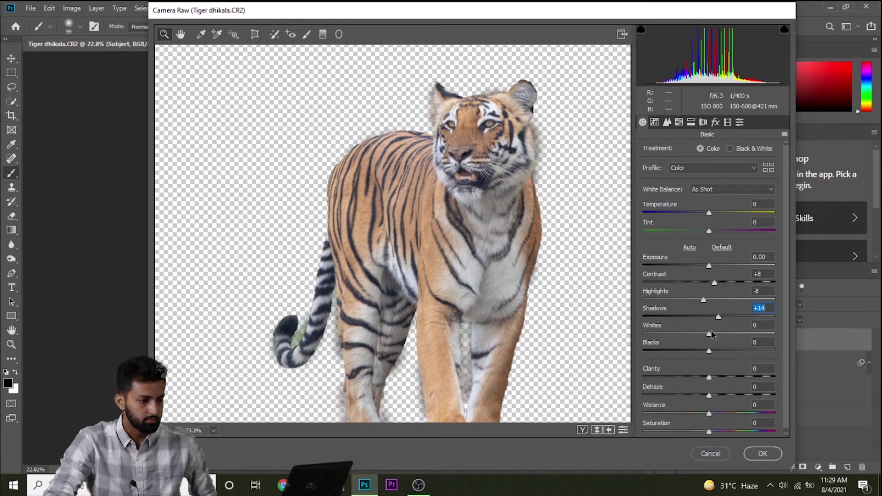
mouse_move(708, 334)
mouse_down()
mouse_move(720, 342)
mouse_move(698, 351)
mouse_up()
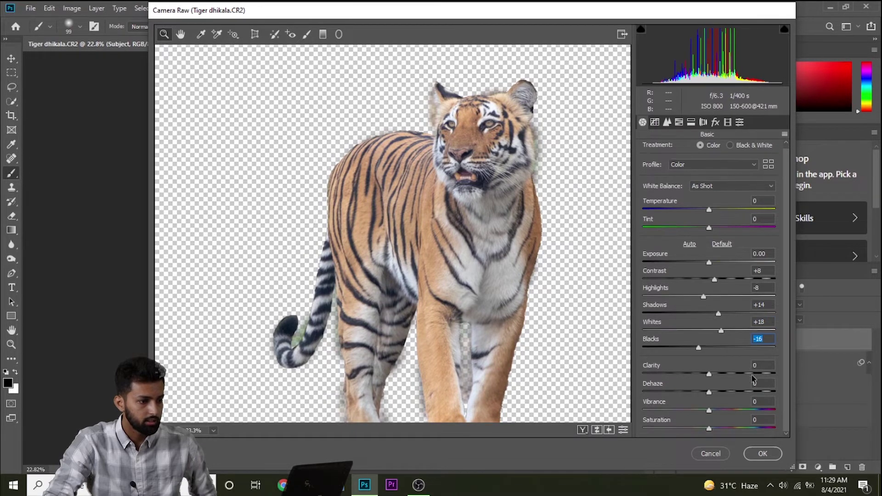
drag(703, 296, 720, 302)
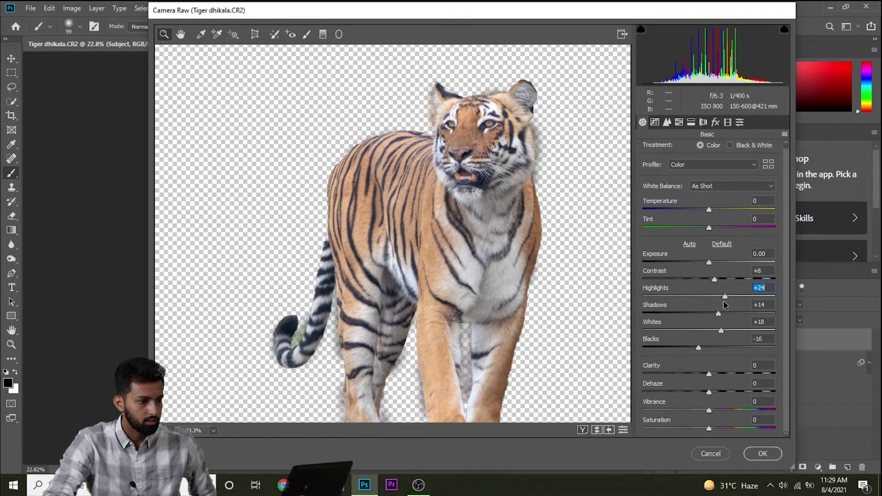
double_click(719, 298)
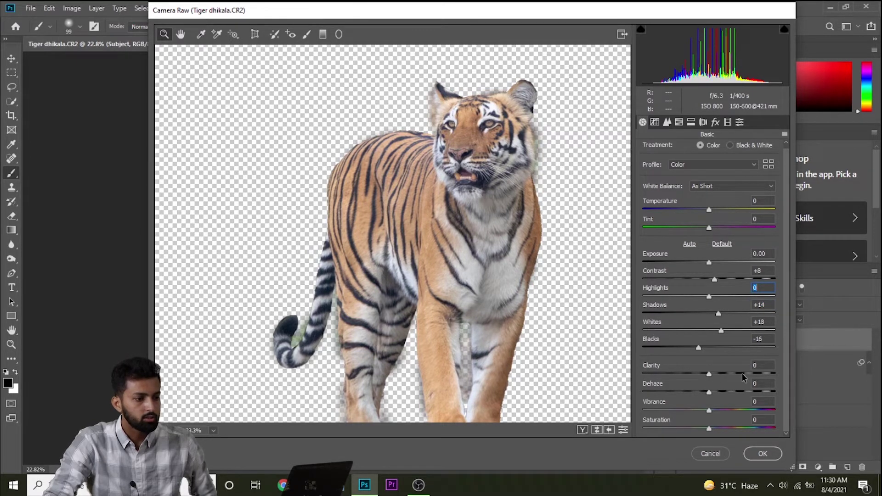
Step: Boost Clarity to +70 and Vibrance to +8, keeping Saturation at 0
drag(713, 375, 755, 372)
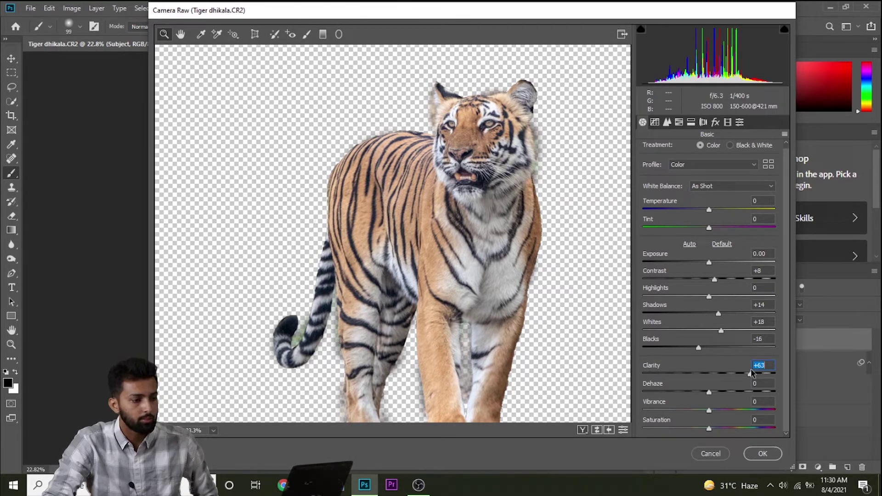
drag(754, 372, 757, 374)
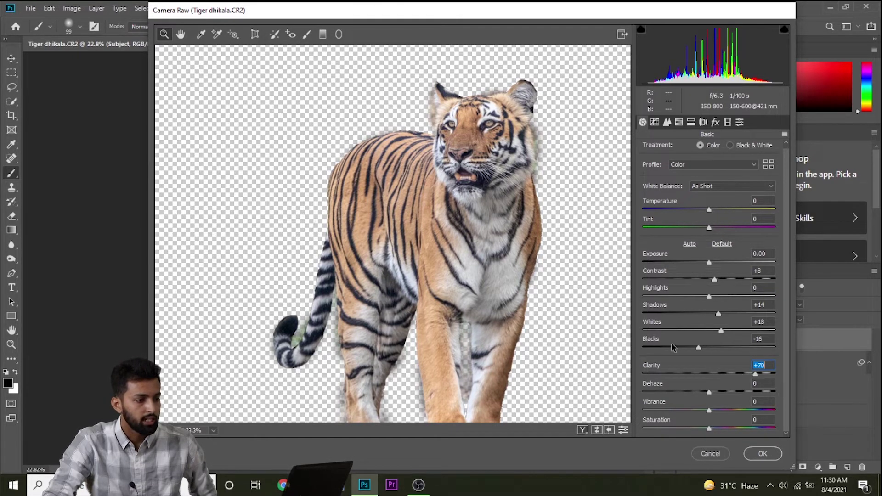
mouse_move(710, 410)
mouse_down()
mouse_move(720, 415)
mouse_move(717, 428)
mouse_up()
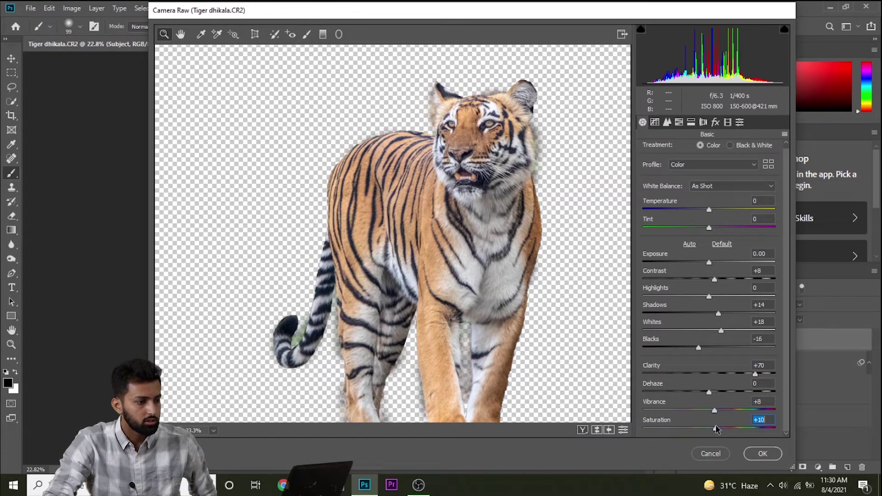
double_click(717, 429)
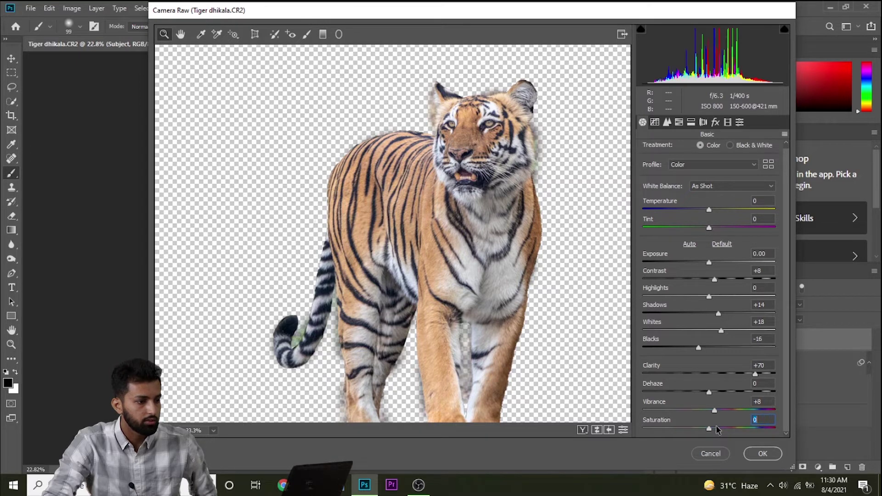
click(667, 122)
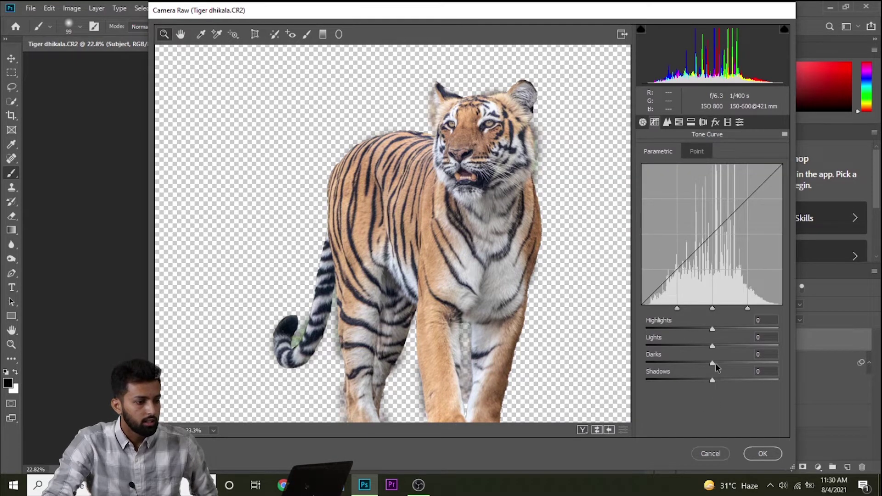
Step: Set the tiger's tone curve to Darks -14 and Lights +5
mouse_move(712, 363)
mouse_down()
mouse_move(703, 363)
mouse_move(725, 381)
mouse_up()
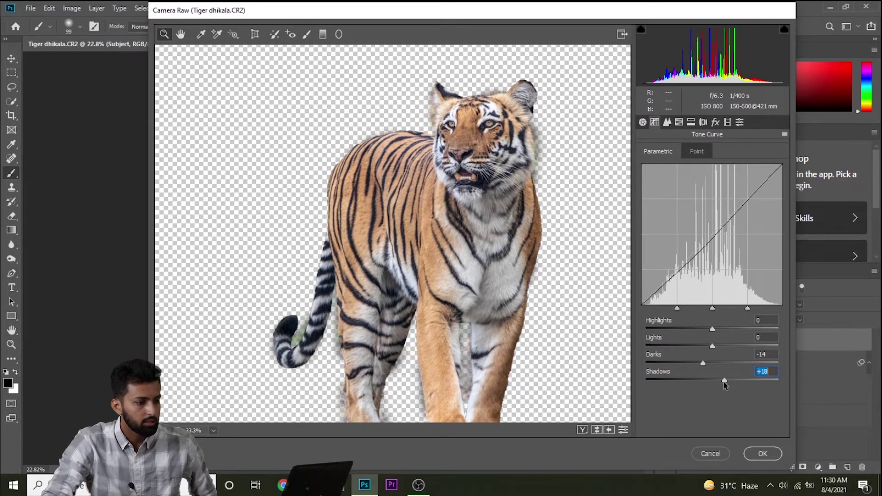
drag(712, 346, 715, 346)
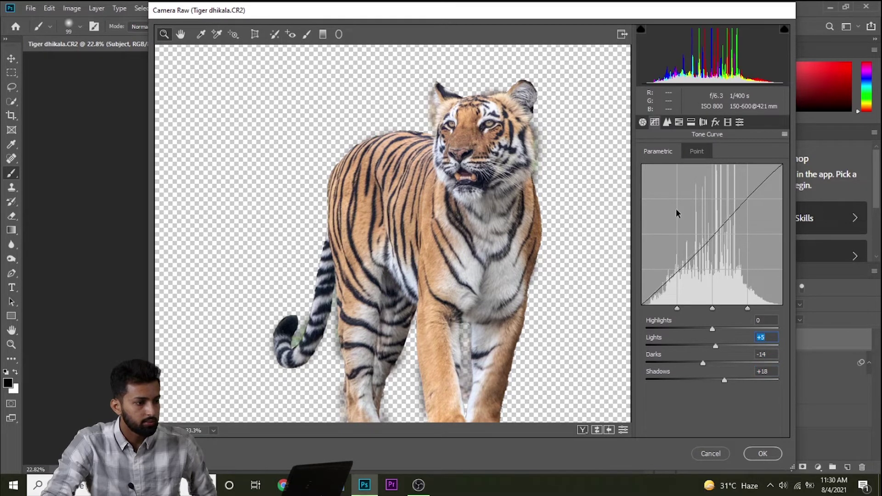
click(642, 122)
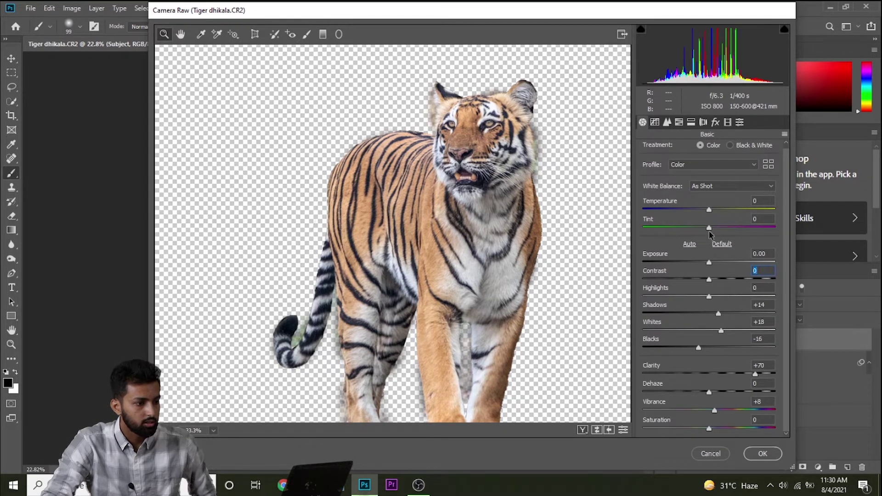
Step: Add sharpening 12 with Detail 29 and luminance noise reduction 3
click(679, 122)
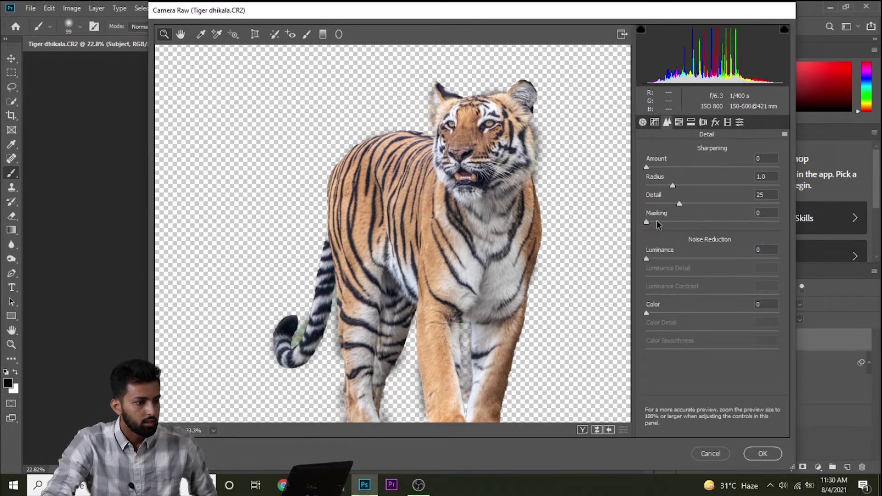
drag(648, 260, 650, 262)
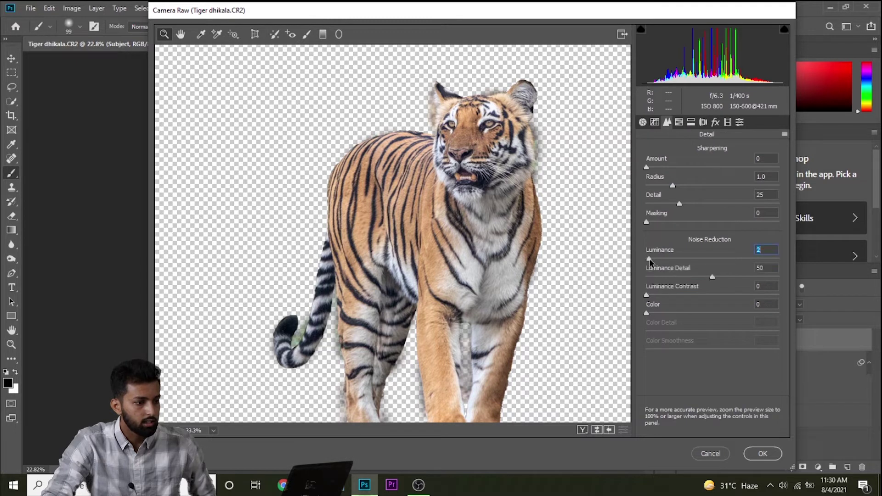
drag(649, 175, 657, 169)
double_click(720, 186)
drag(679, 204, 687, 204)
click(679, 122)
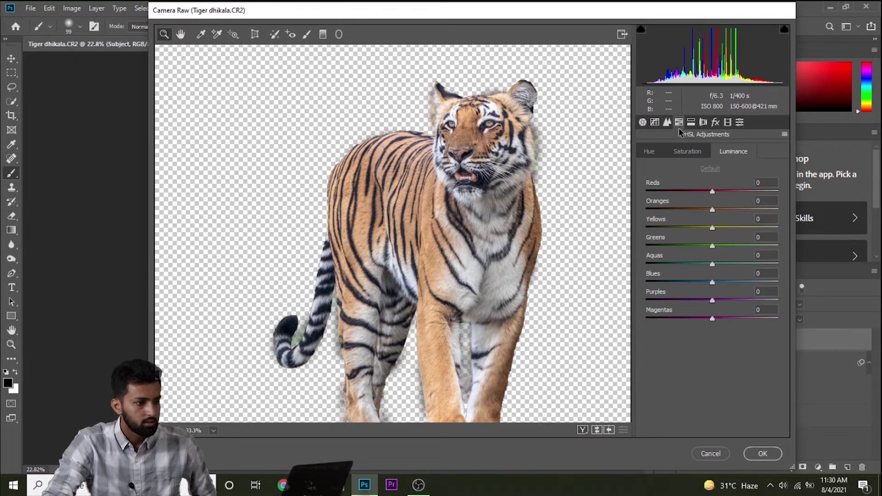
Step: In HSL, boost orange and yellow saturation and darken orange luminance to -14
click(687, 151)
drag(712, 210, 717, 213)
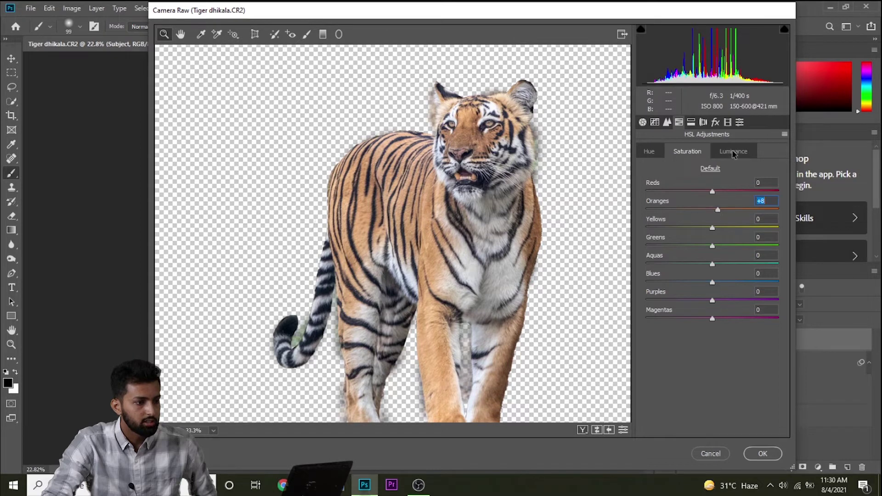
click(734, 153)
drag(713, 213, 703, 214)
mouse_move(711, 245)
mouse_down()
mouse_move(710, 231)
mouse_move(698, 229)
mouse_up()
double_click(711, 246)
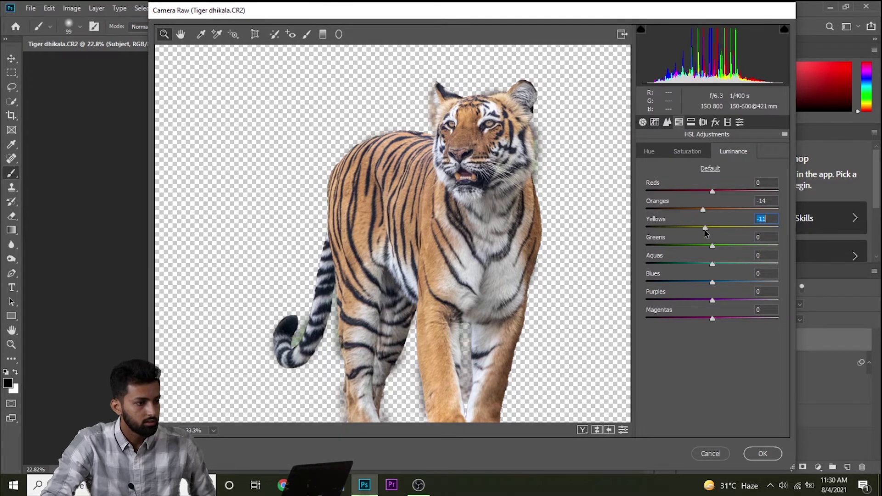
click(696, 154)
drag(712, 229, 714, 228)
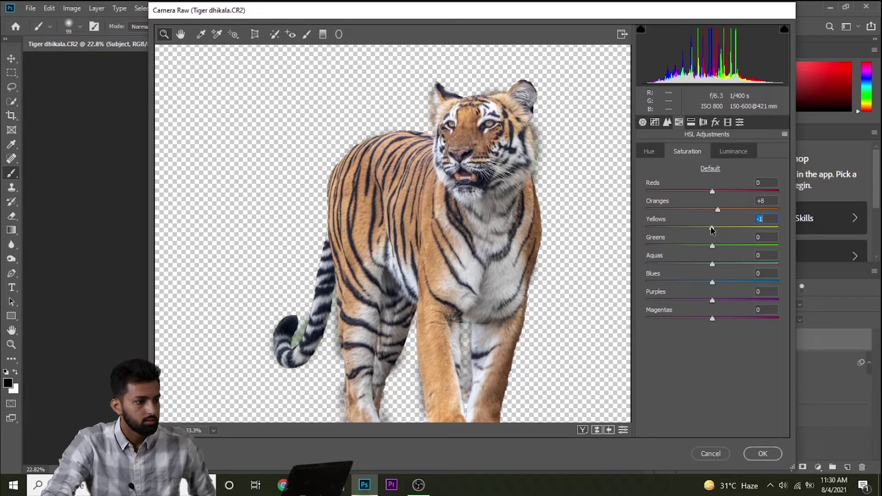
drag(710, 230, 720, 232)
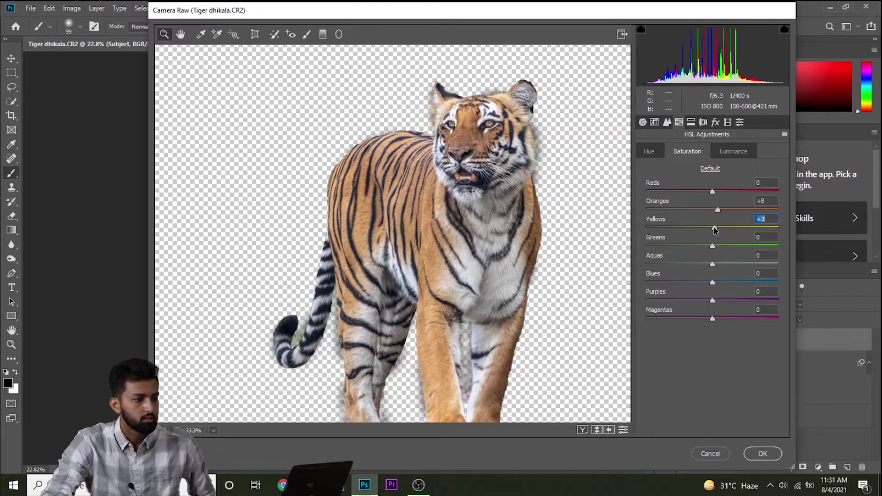
Step: Raise Calibration Red Primary saturation to +11 and commit the Camera Raw grade
click(691, 122)
click(704, 122)
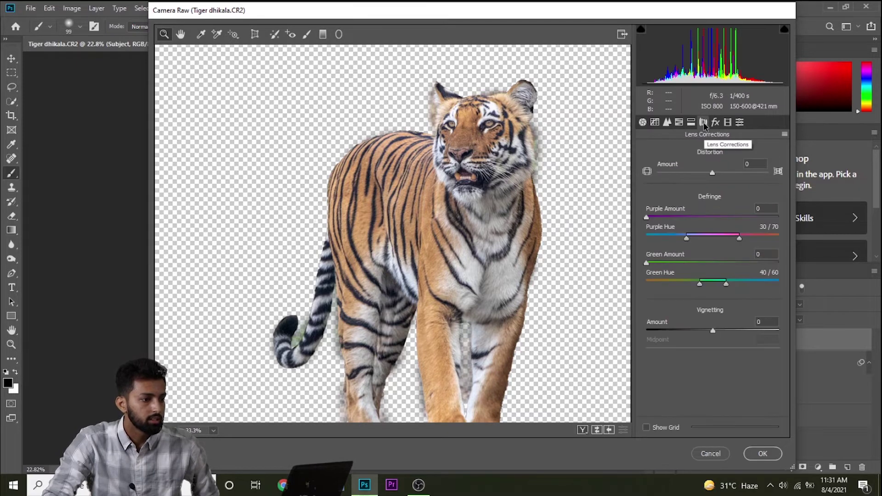
click(715, 122)
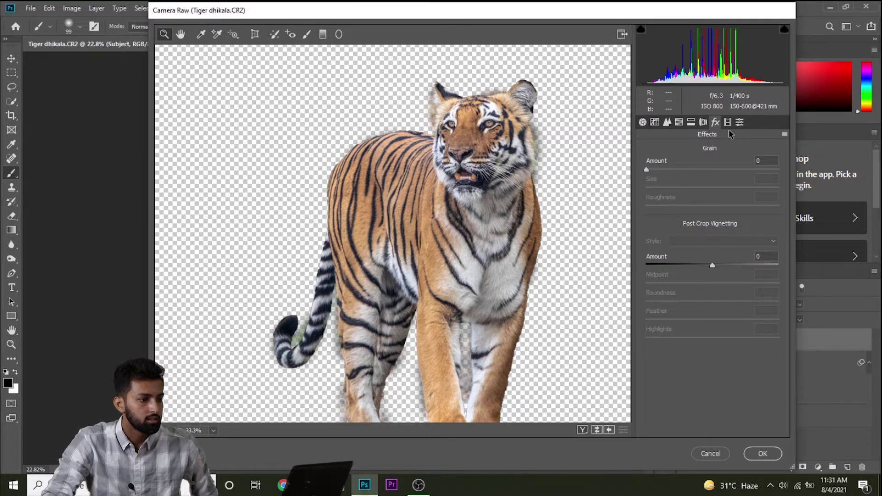
click(729, 123)
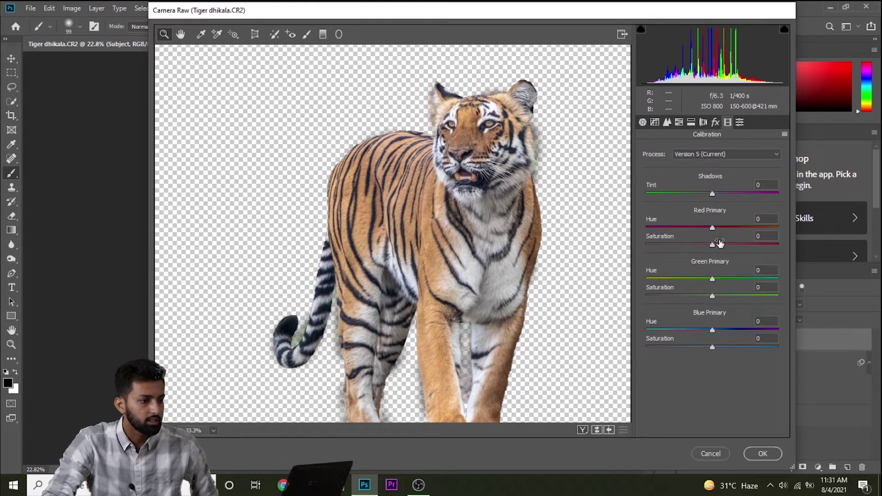
drag(712, 244, 720, 245)
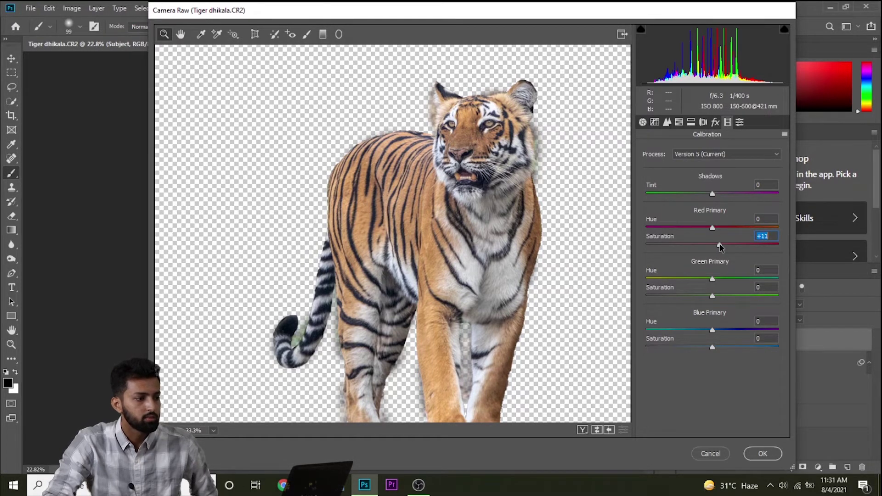
click(764, 453)
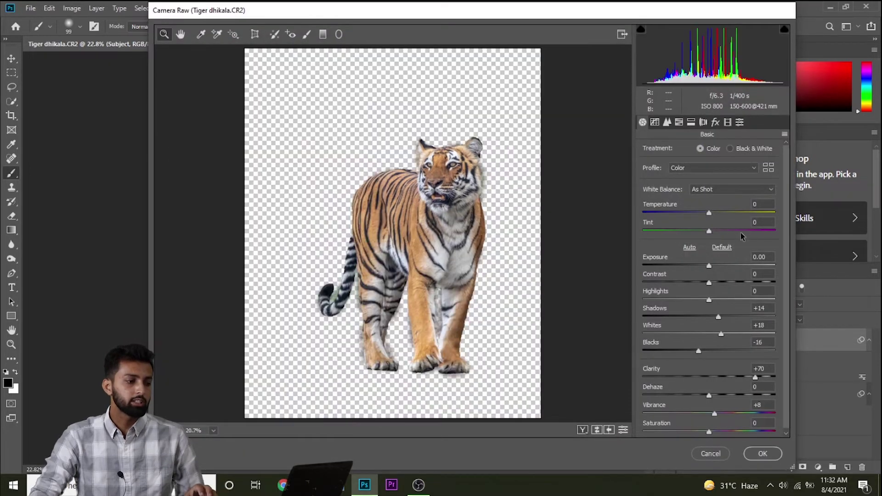
click(772, 456)
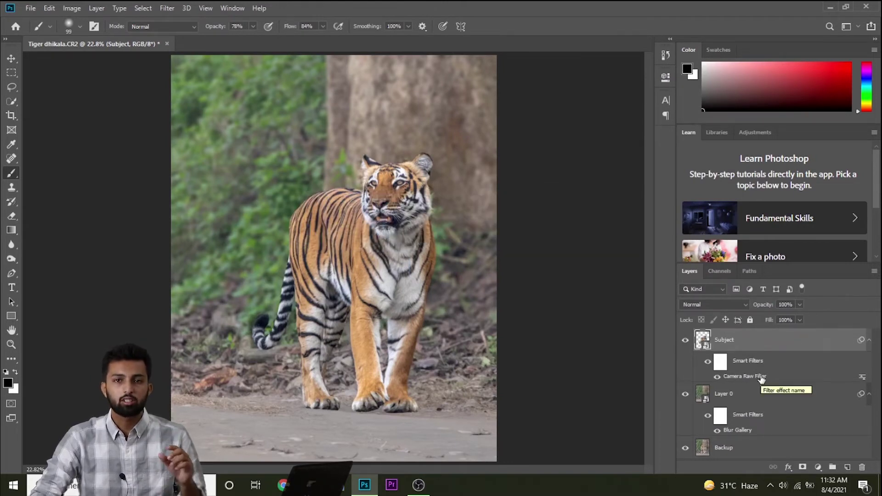
Step: Rename the blurred Layer 0 to 'Background' and bring up the Filter menu
click(773, 399)
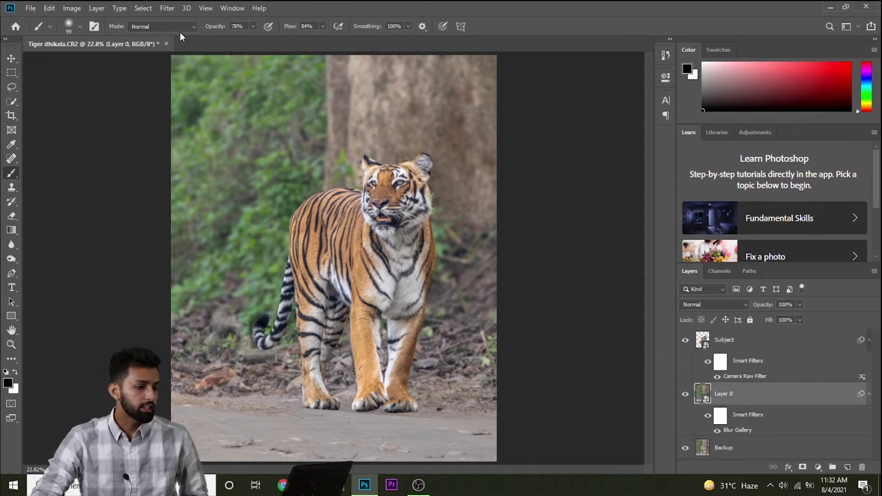
double_click(724, 394)
text(Ba)
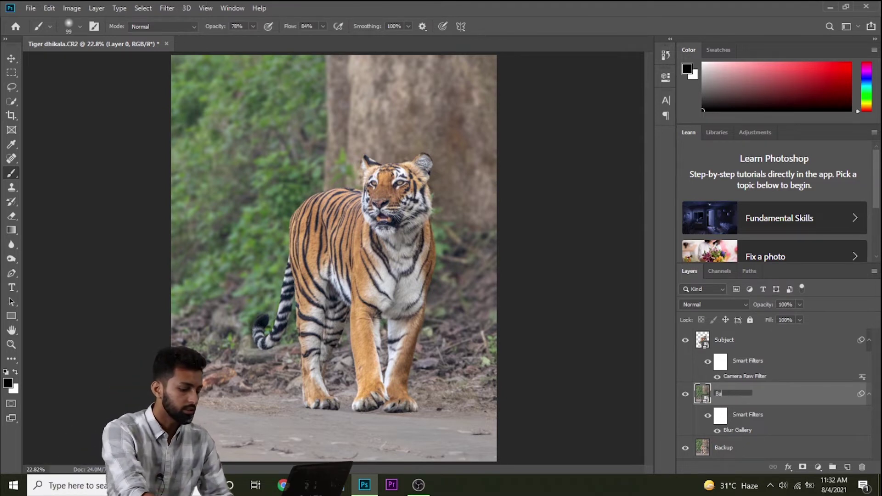
text(ckground)
key(Return)
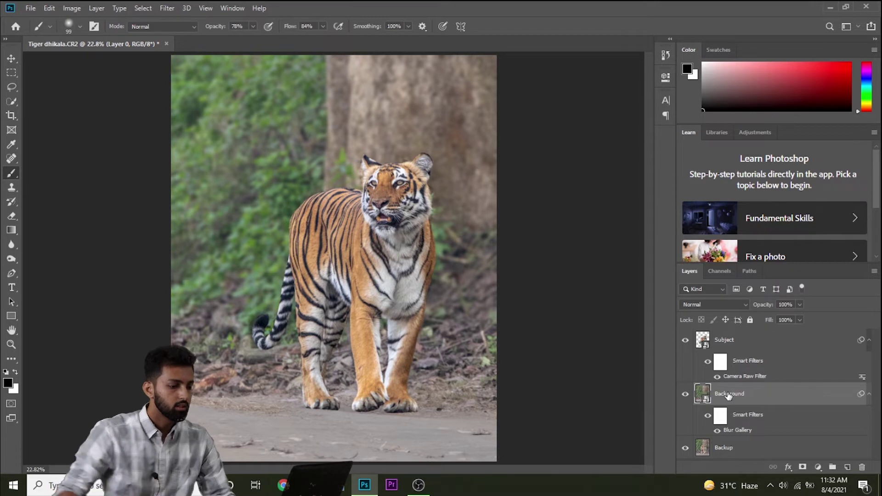
click(167, 9)
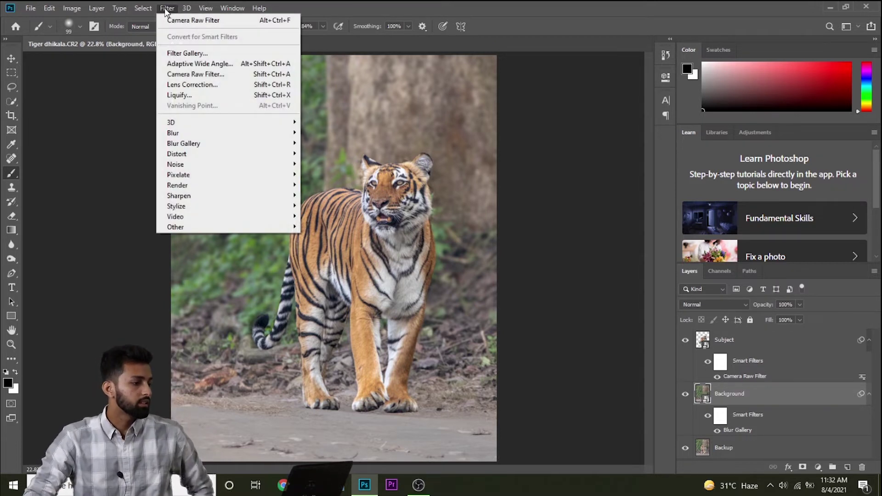
Step: Grade the Background in Camera Raw: Shadows -46, Whites +22, Blacks -24, Vibrance +19, slight clarity
click(193, 75)
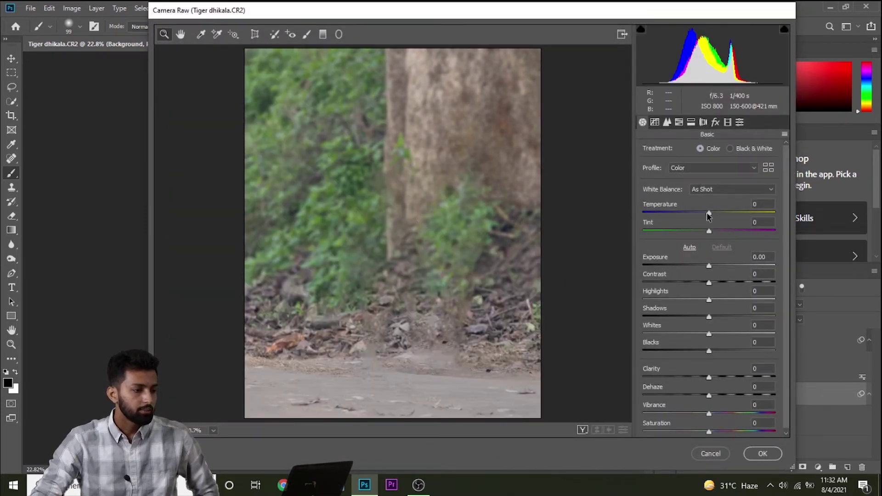
mouse_move(709, 282)
mouse_down()
mouse_move(694, 317)
mouse_move(679, 317)
mouse_move(715, 299)
mouse_up()
mouse_move(711, 338)
mouse_down()
mouse_move(724, 337)
mouse_move(693, 352)
mouse_up()
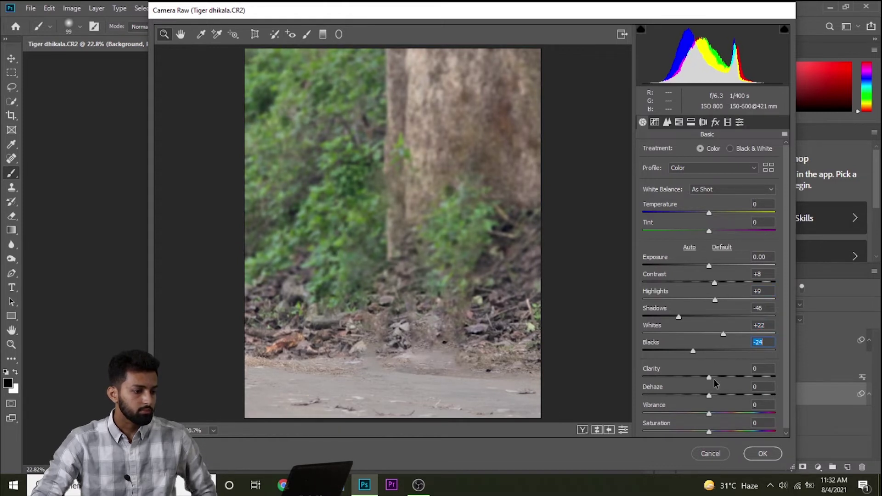
drag(713, 379, 716, 380)
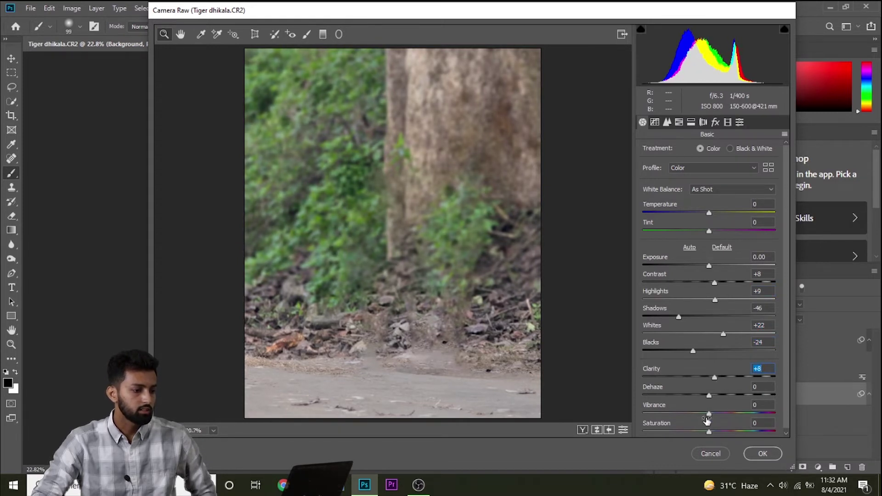
mouse_move(708, 413)
mouse_down()
mouse_move(721, 413)
mouse_move(716, 431)
mouse_up()
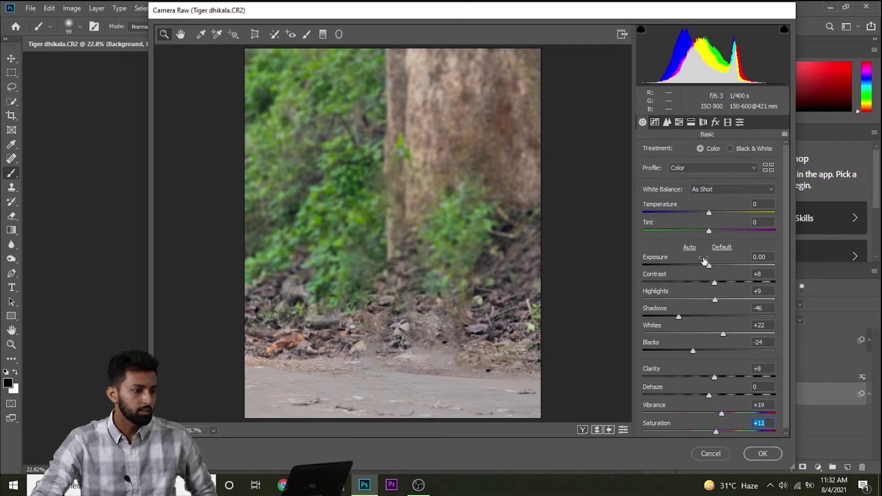
Step: Adjust the background's tone curve, lifting lights, deepening darks and setting Shadows -15
click(654, 122)
drag(712, 347, 702, 381)
drag(712, 328, 704, 330)
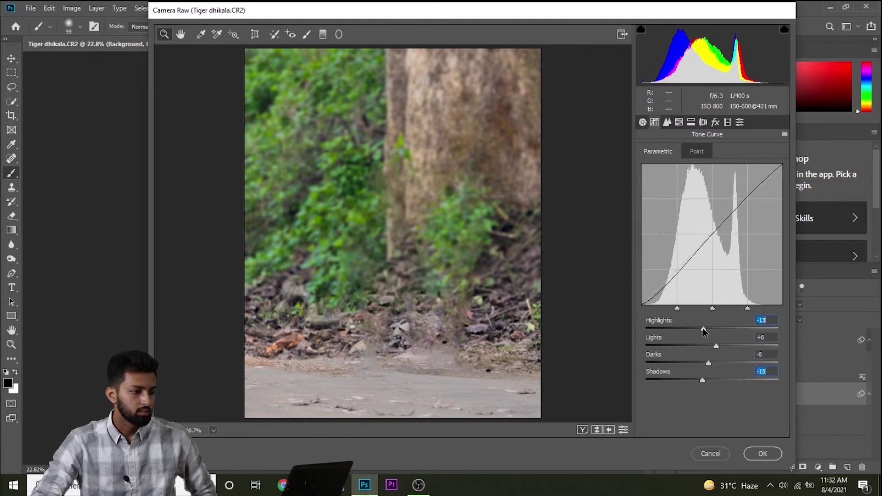
Step: Reset the curve points, lift the background shadows slightly and add light luminance noise reduction
double_click(703, 329)
double_click(702, 381)
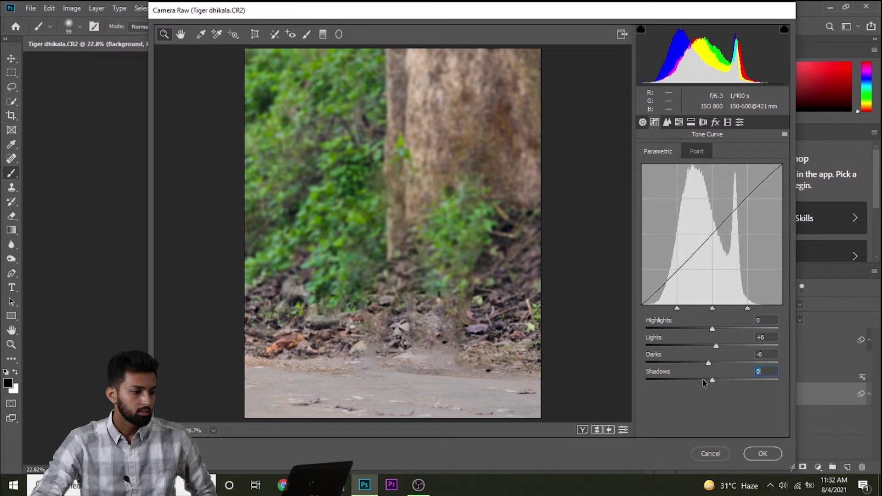
drag(714, 383, 720, 381)
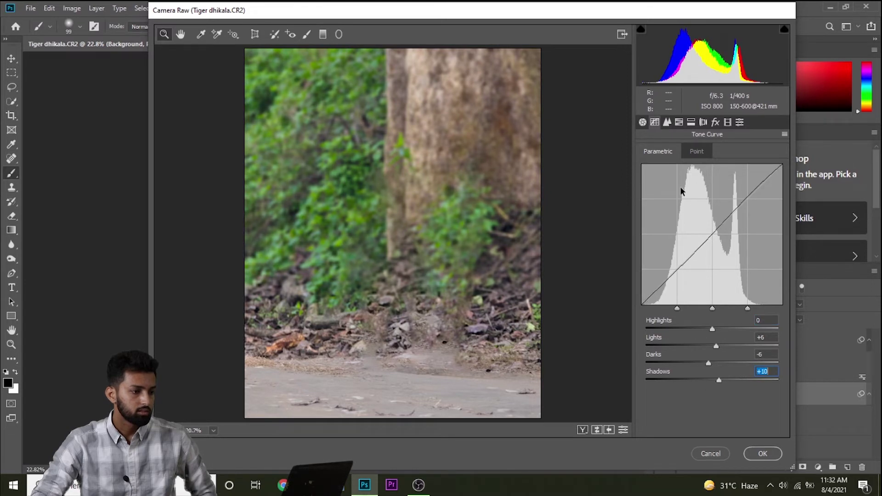
click(667, 122)
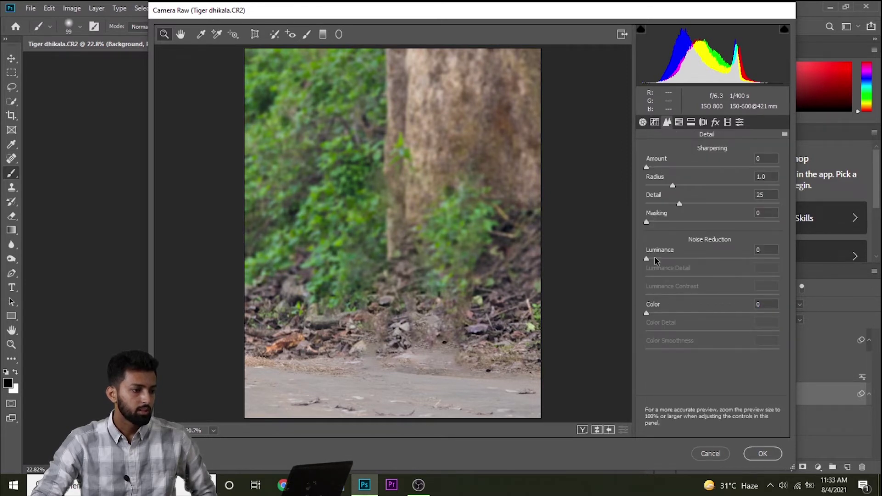
drag(646, 258, 652, 258)
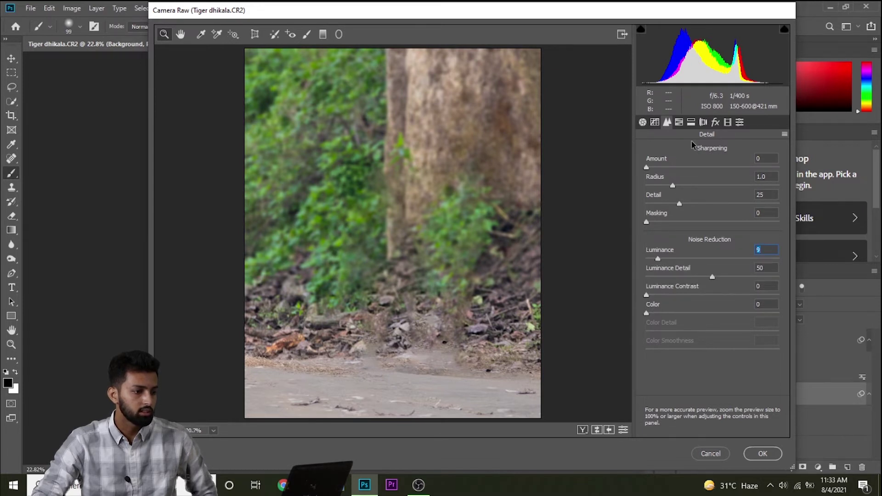
Step: Raise the Greens saturation and shift the Greens hue in HSL, keeping Greens luminance at 0
click(679, 122)
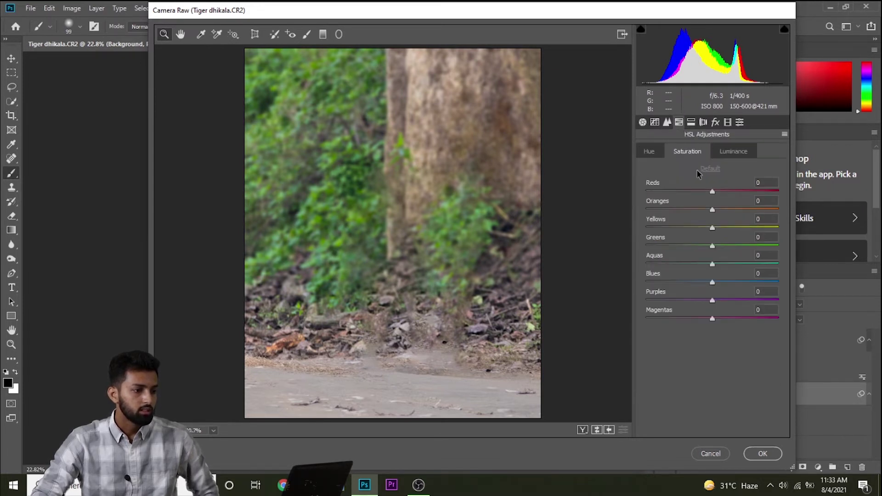
drag(713, 249, 717, 248)
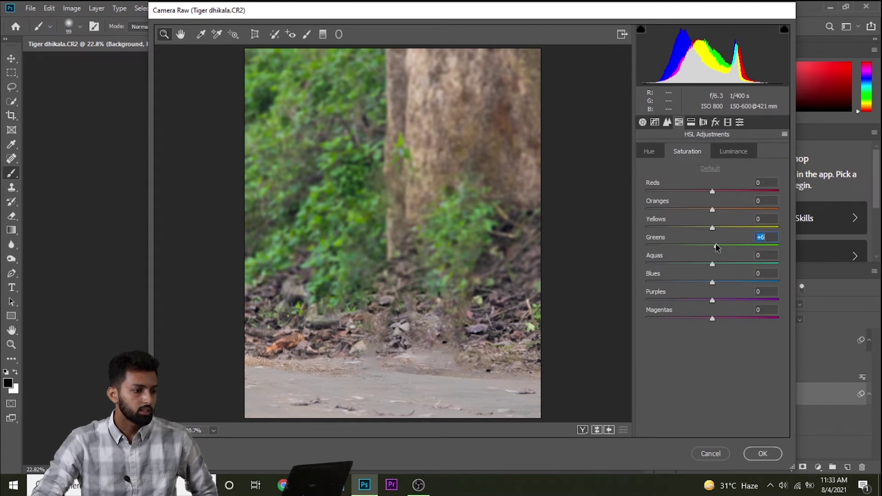
click(643, 154)
drag(712, 250, 720, 250)
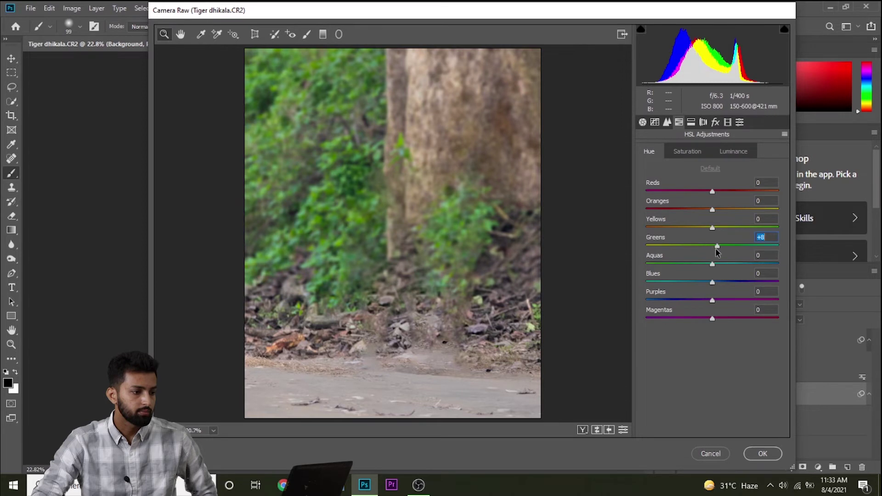
click(739, 155)
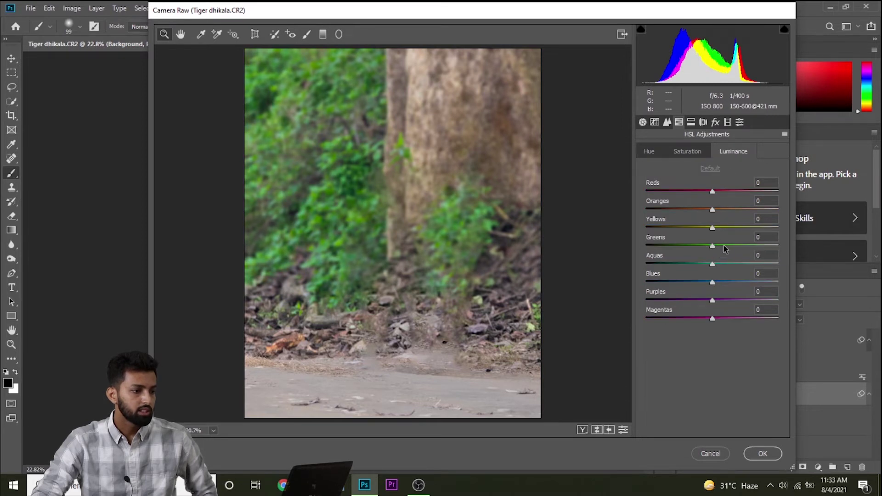
mouse_move(721, 250)
mouse_down()
mouse_move(693, 248)
mouse_move(720, 249)
mouse_up()
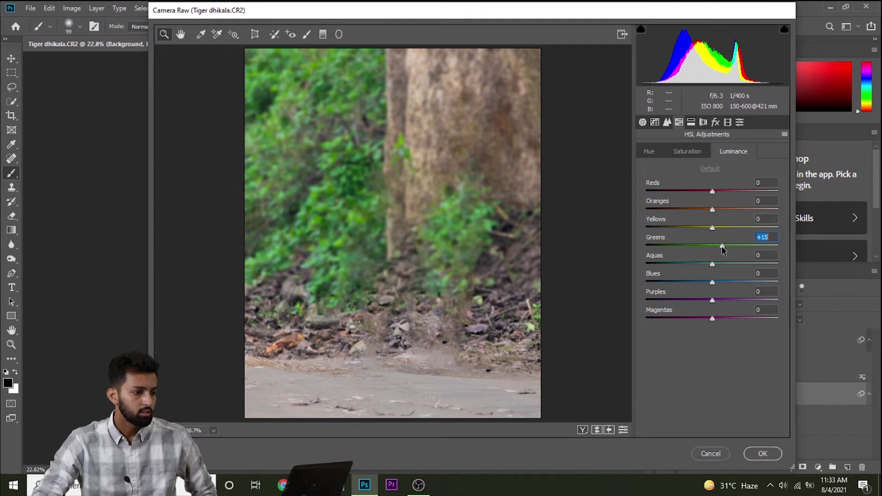
double_click(722, 250)
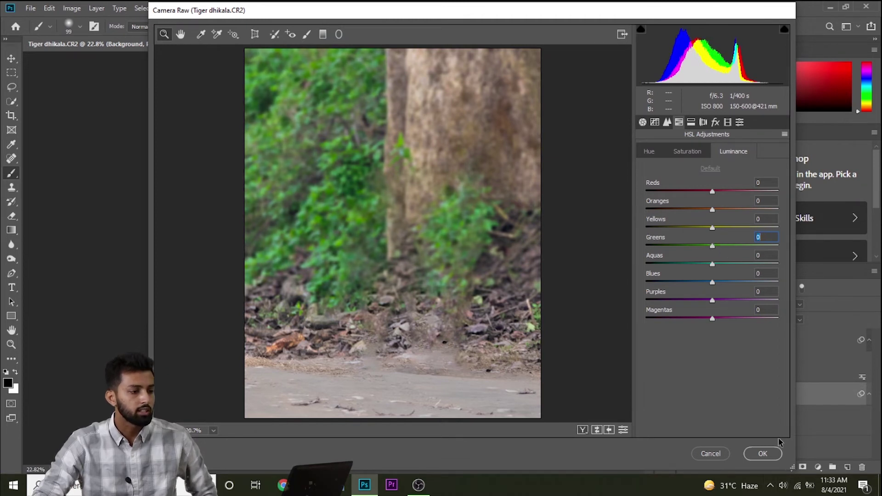
Step: Shift the Green Primary hue in Calibration, apply the Camera Raw filter, and select the Subject layer
click(727, 121)
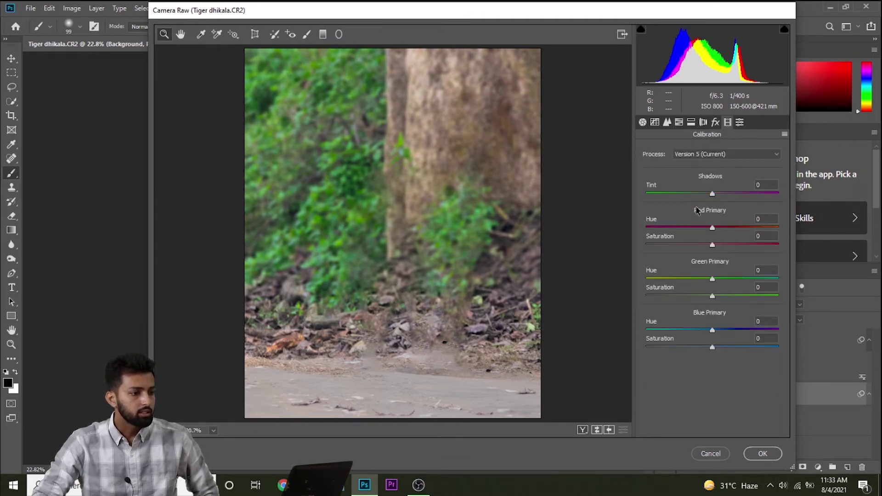
mouse_move(712, 279)
mouse_down()
mouse_move(687, 279)
mouse_move(720, 279)
mouse_move(723, 297)
mouse_move(681, 297)
mouse_move(712, 296)
mouse_up()
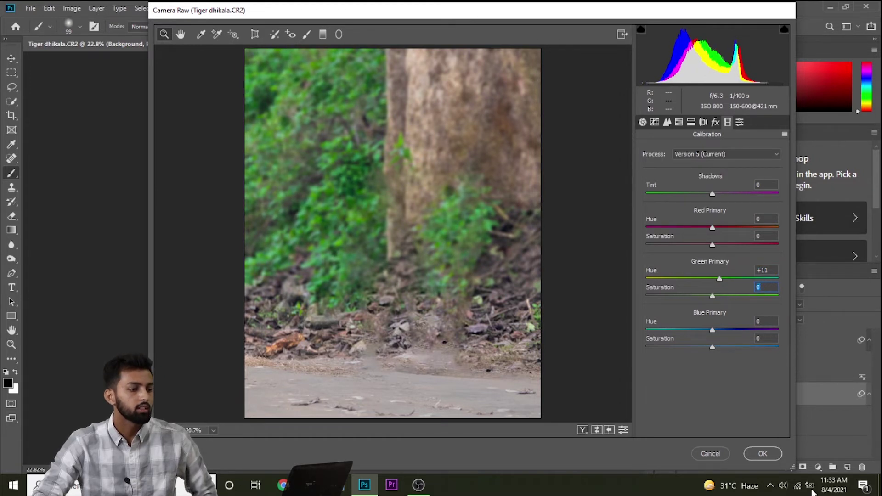
click(762, 454)
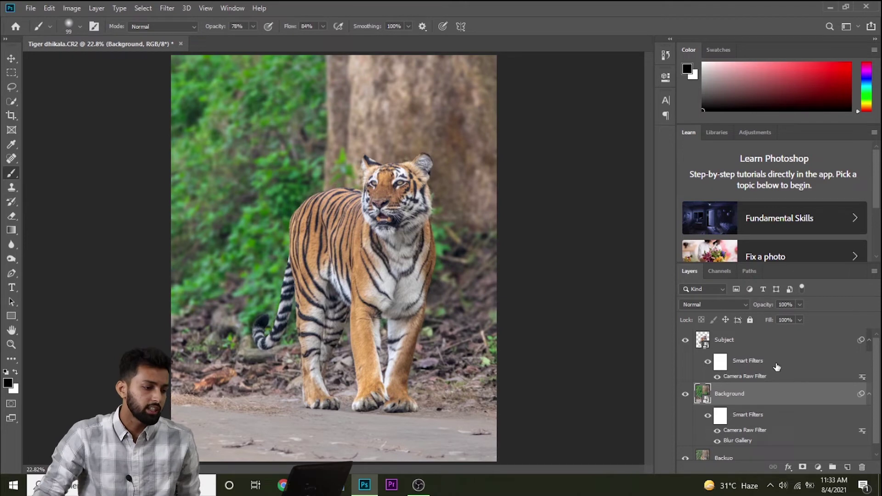
click(758, 340)
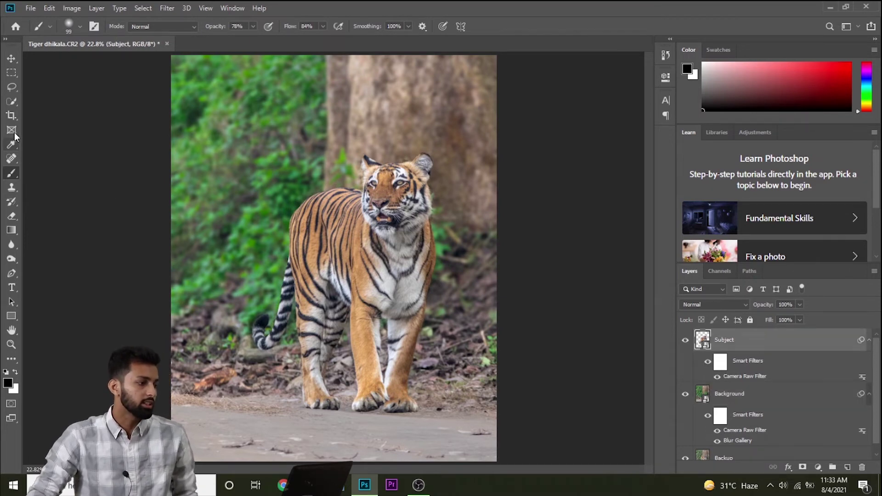
Step: Pick the Quick Selection tool and zoom in on the tiger's eyes
click(12, 101)
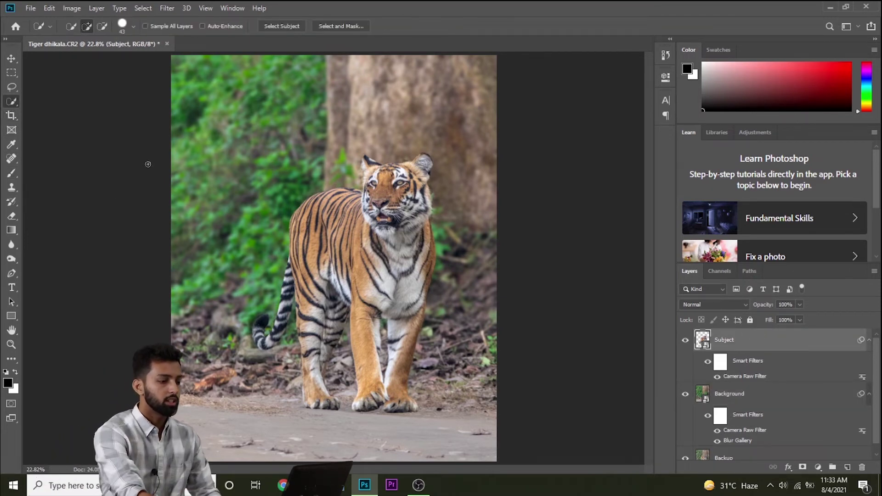
key(ctrl+plus)
key(ctrl+plus)
key(ctrl+plus)
key(ctrl+plus)
key(ctrl+plus)
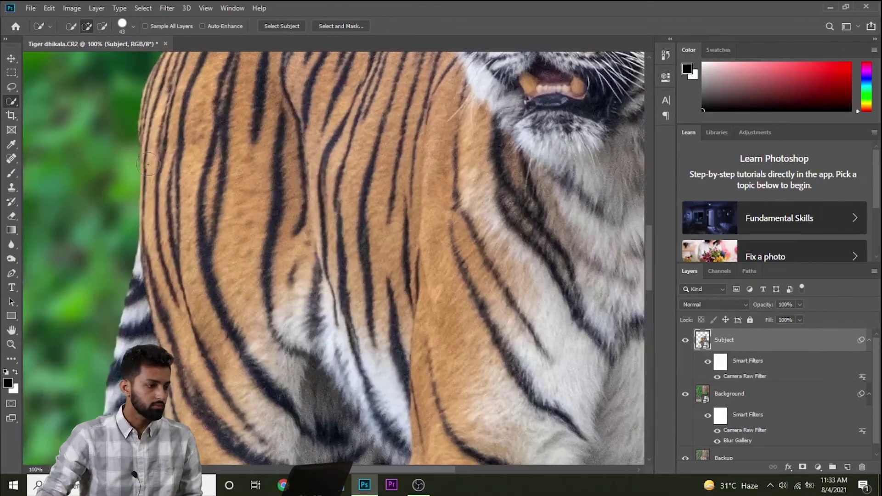
scroll(339, 262, up, 1)
scroll(339, 263, down, 3)
scroll(360, 250, up, 2)
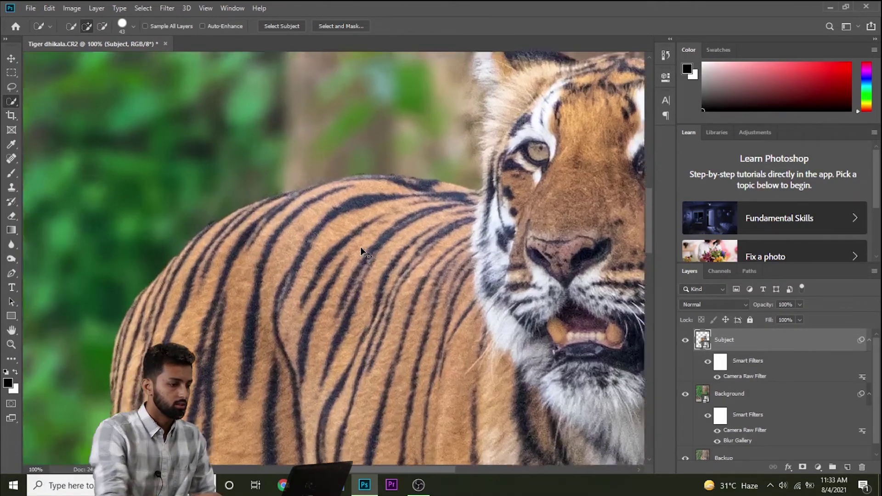
scroll(361, 247, up, 3)
scroll(367, 321, up, 2)
scroll(381, 390, up, 1)
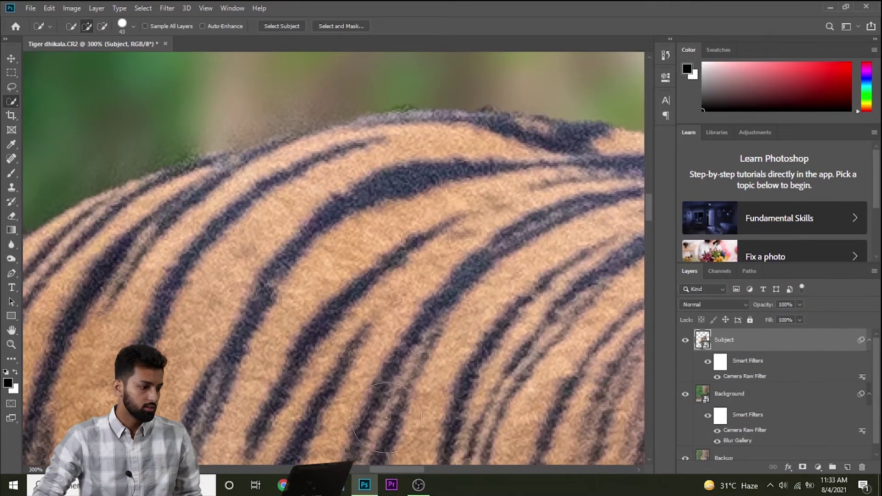
scroll(392, 459, down, 2)
scroll(412, 470, down, 10)
scroll(460, 477, left, 1)
scroll(455, 476, up, 2)
scroll(453, 303, up, 5)
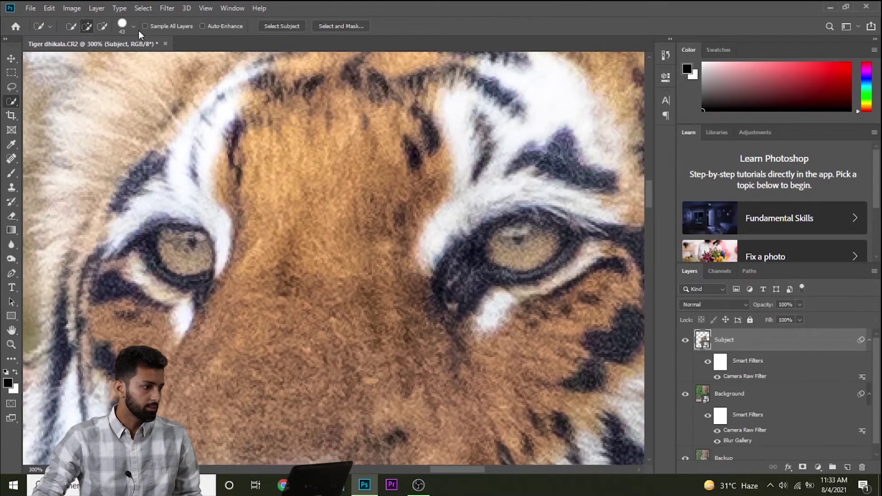
Step: Set the selection brush to 18 px and paint over both the left and right eyes
click(133, 26)
click(81, 57)
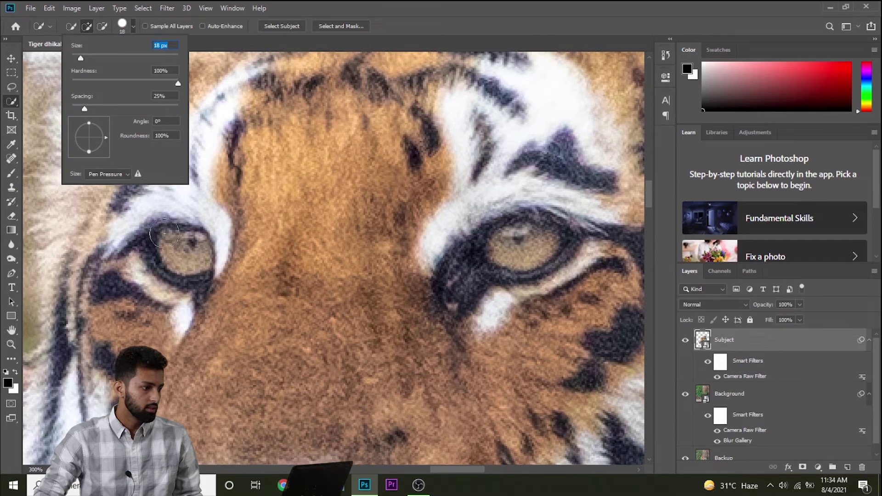
drag(162, 232, 193, 269)
drag(505, 220, 537, 253)
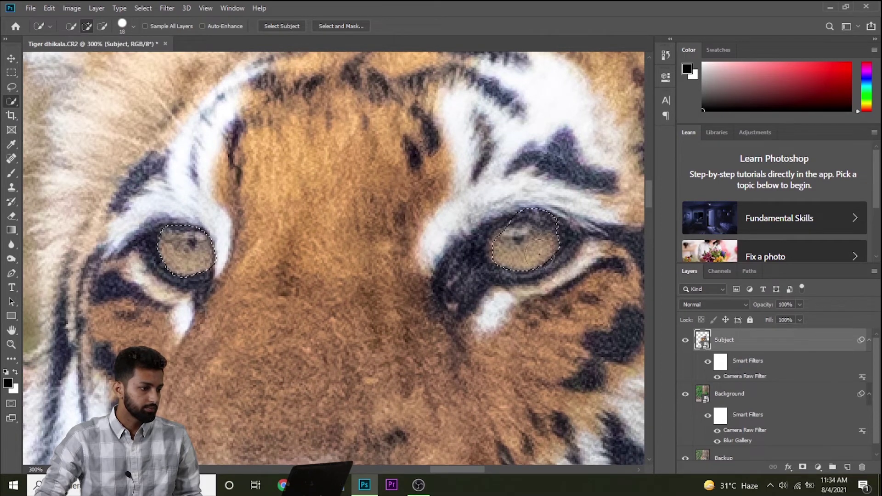
Step: Refine the right-eye selection with the Lasso, trimming its top and adding areas back
click(12, 87)
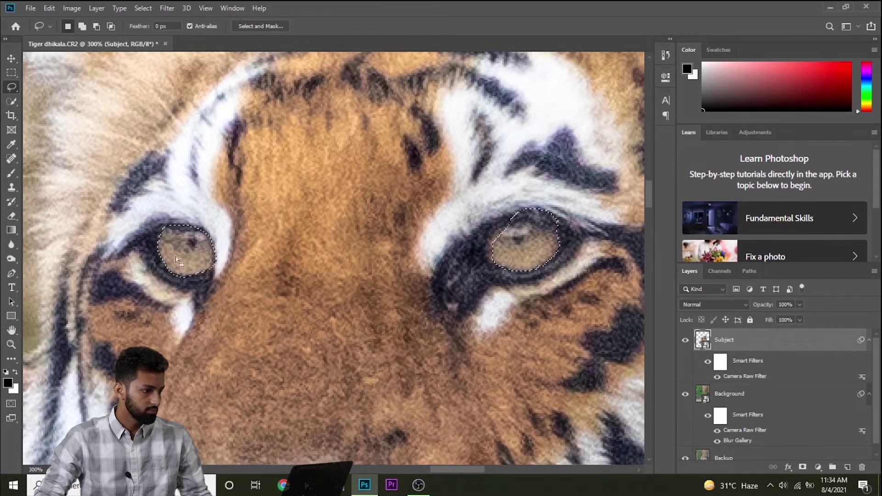
key(alt)
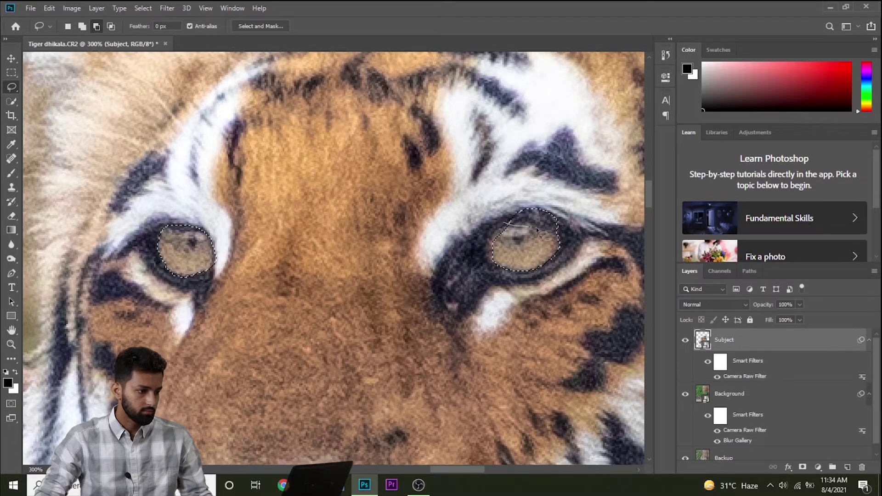
drag(535, 231, 488, 232)
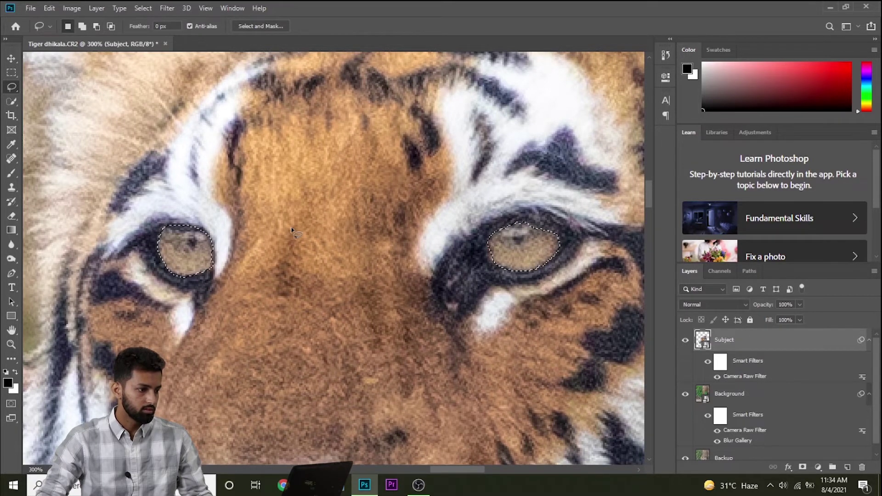
scroll(291, 230, down, 2)
key(shift)
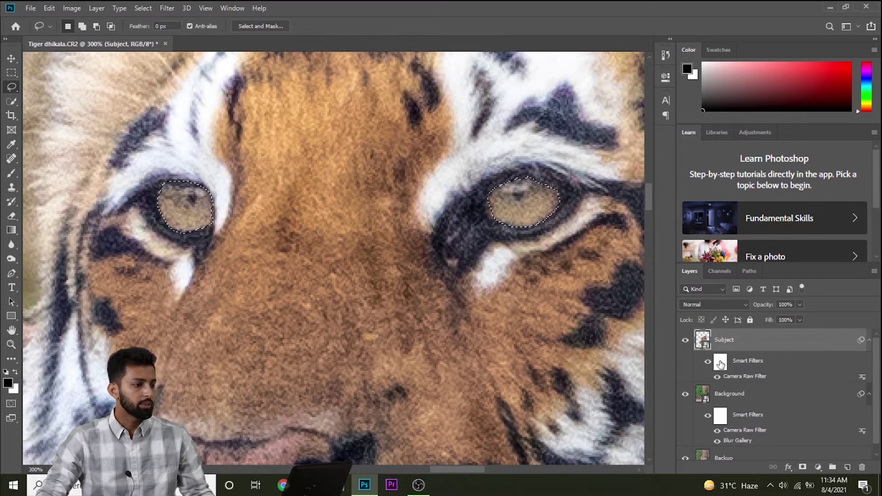
key(shift)
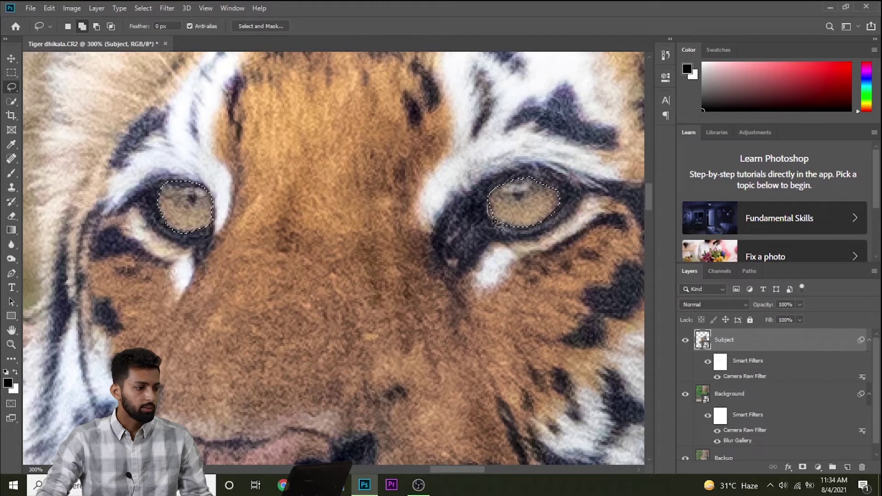
Step: Add a Brightness/Contrast adjustment on the eye selection with Brightness 36 and Contrast 56
click(816, 468)
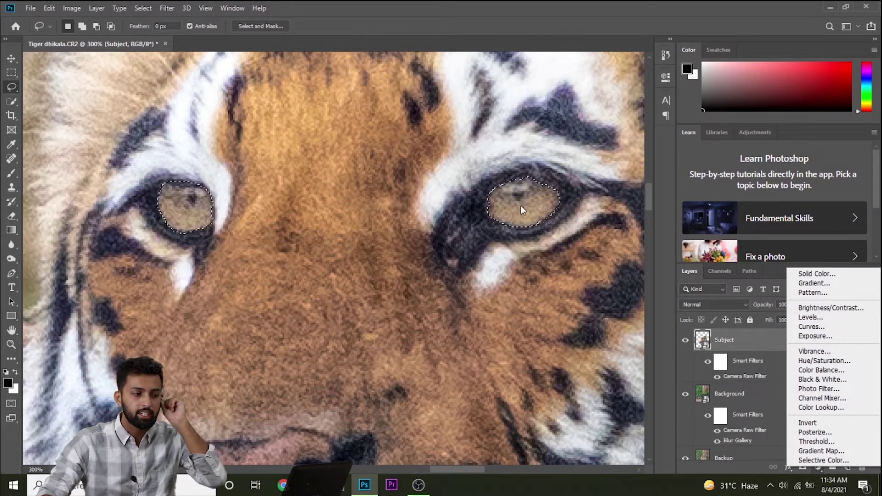
click(822, 308)
drag(571, 141, 592, 139)
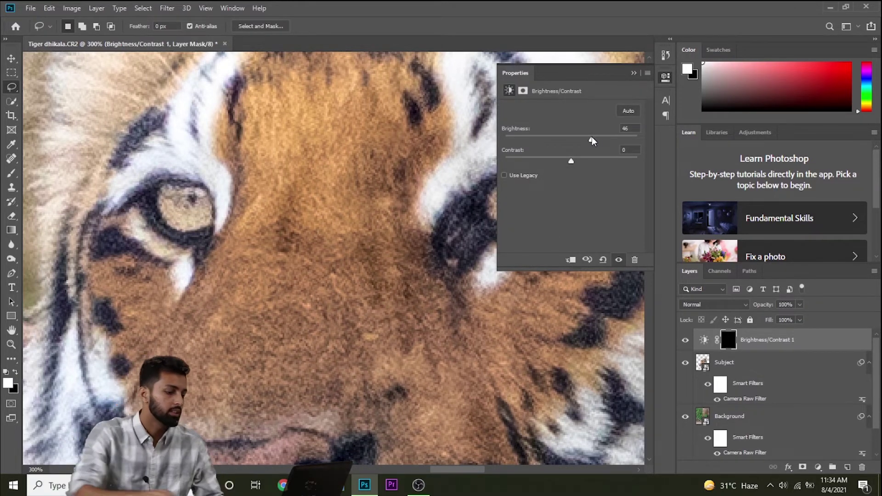
key(ctrl+0)
key(ctrl+0)
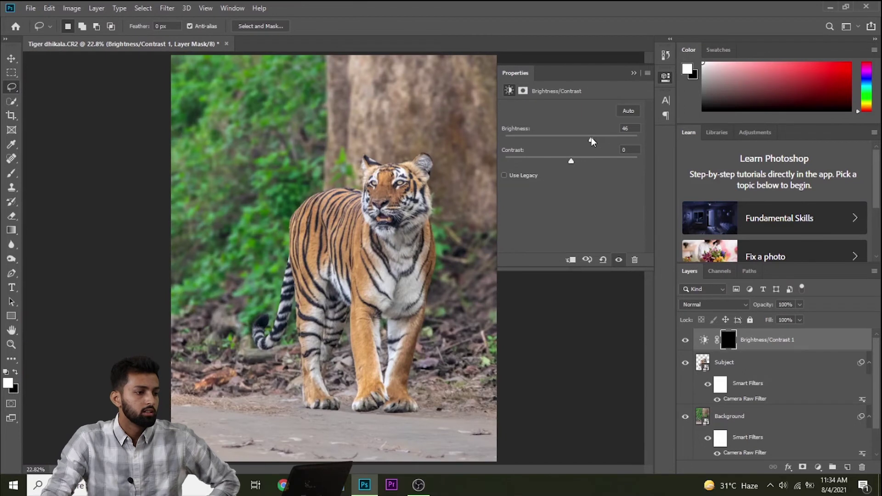
drag(571, 160, 592, 160)
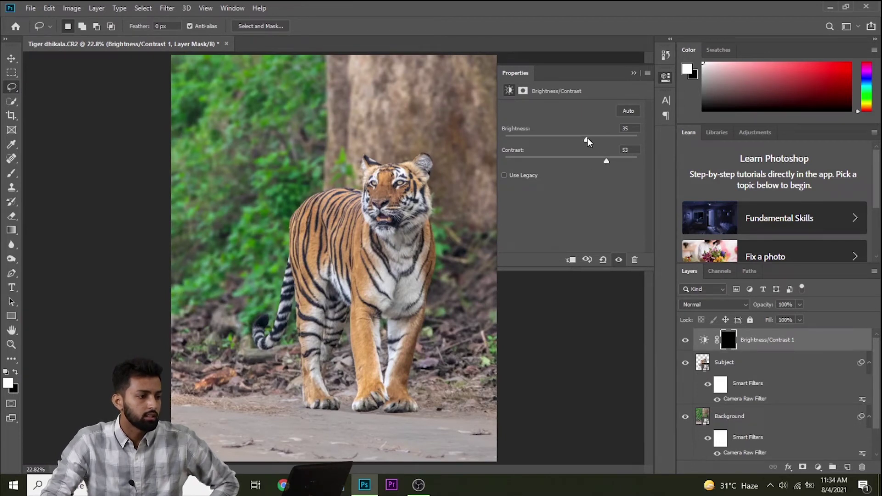
drag(606, 160, 595, 160)
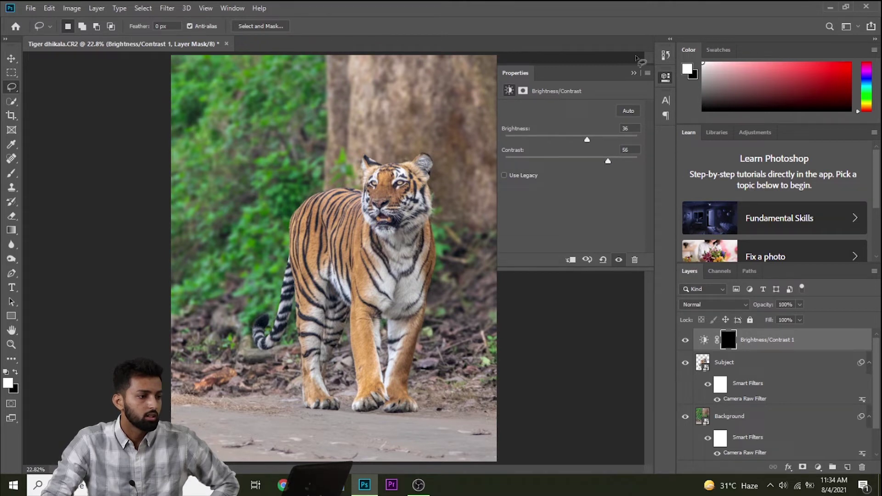
click(634, 73)
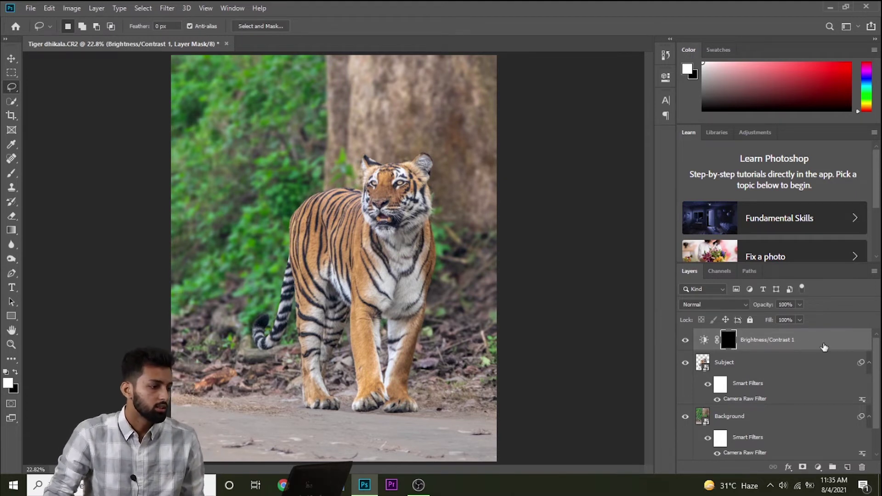
click(824, 347)
Step: Add a Selective Color layer and set Reds to Cyan -7, Magenta +5, Yellow +24
click(818, 467)
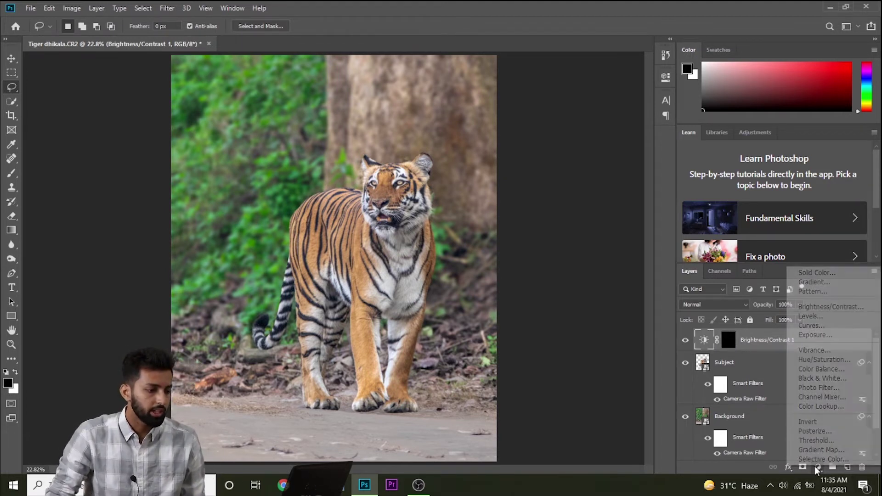
click(845, 458)
drag(571, 144, 578, 144)
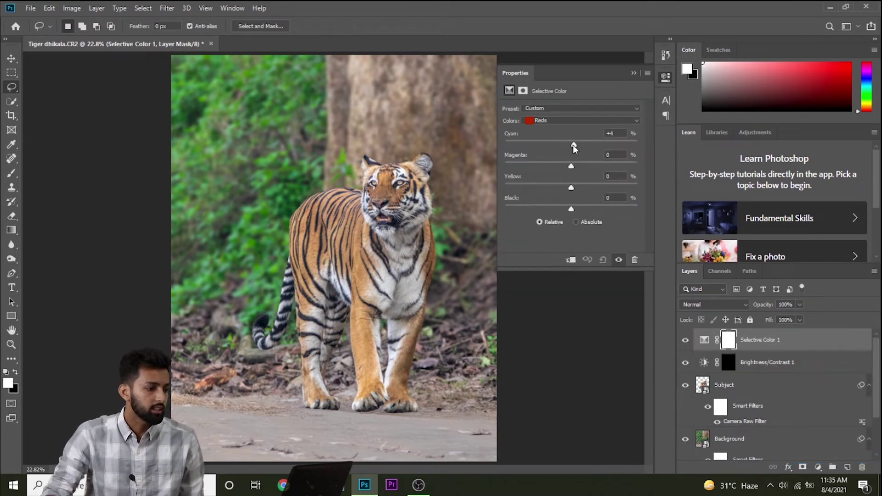
drag(572, 145, 562, 167)
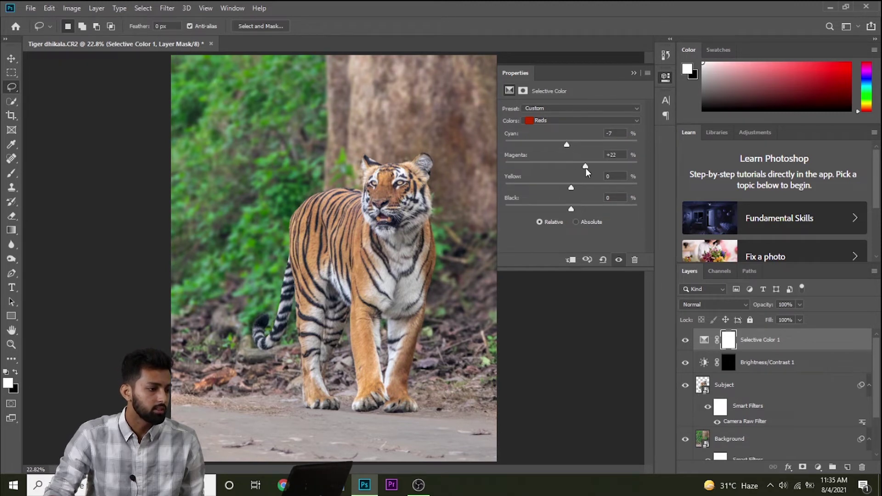
drag(570, 167, 580, 169)
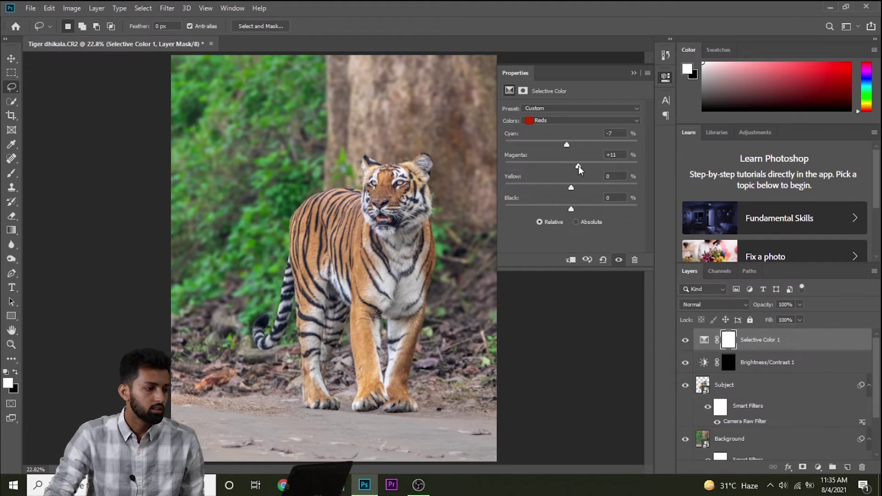
drag(578, 166, 583, 188)
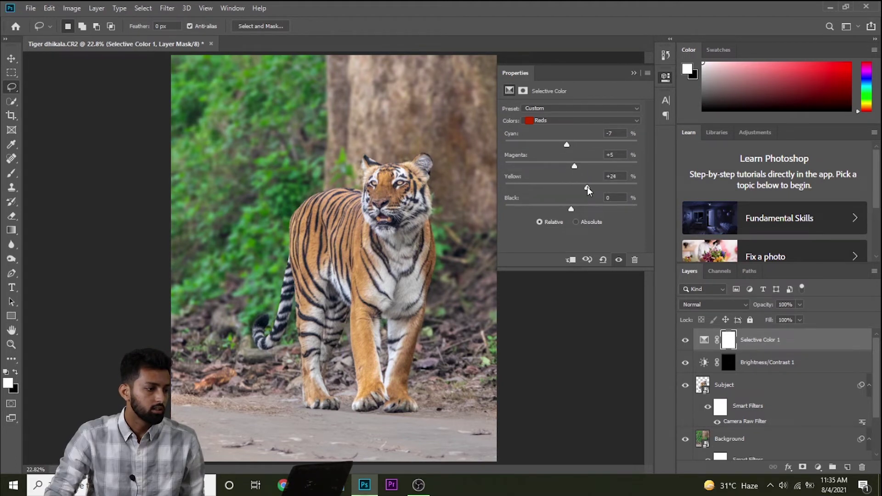
drag(574, 188, 582, 211)
Step: Set the Selective Color Greens to Cyan +12, Magenta -9, Yellow +15, Black +23
click(602, 120)
click(593, 148)
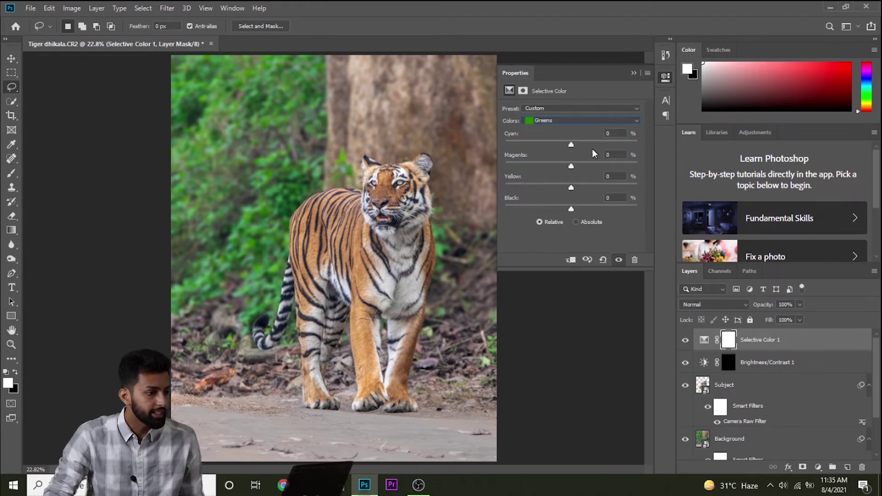
drag(556, 144, 579, 144)
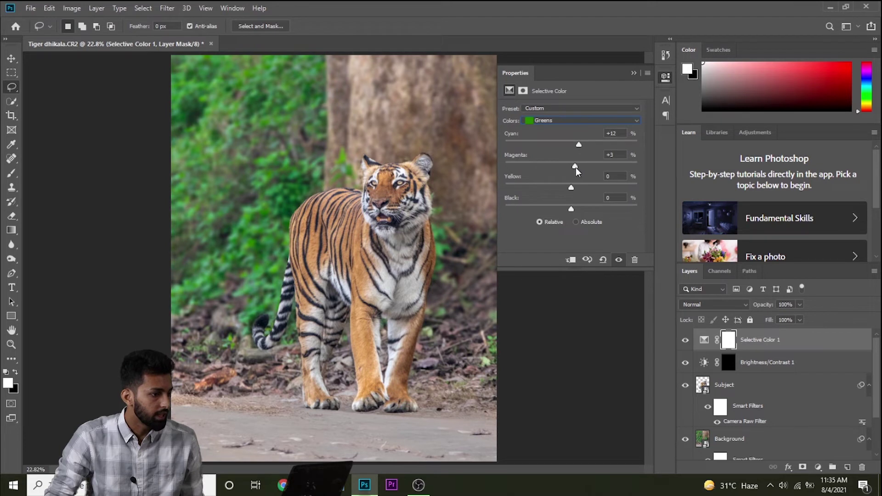
drag(585, 173, 564, 169)
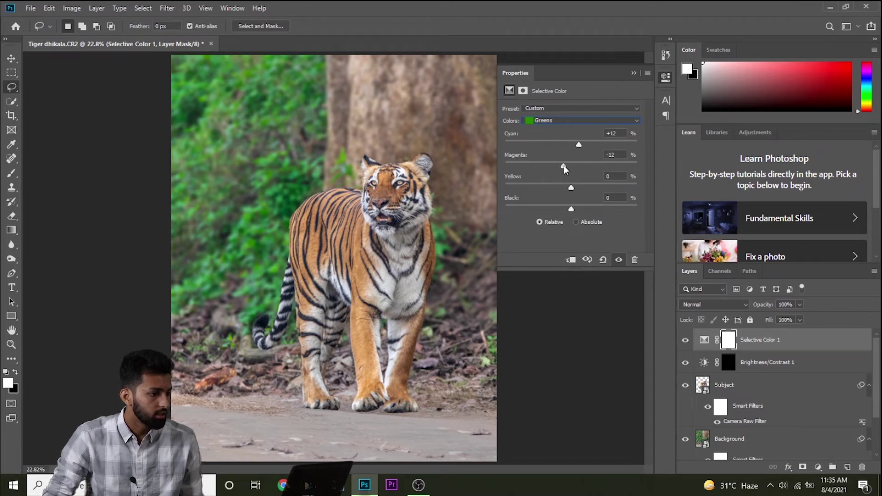
drag(570, 187, 580, 188)
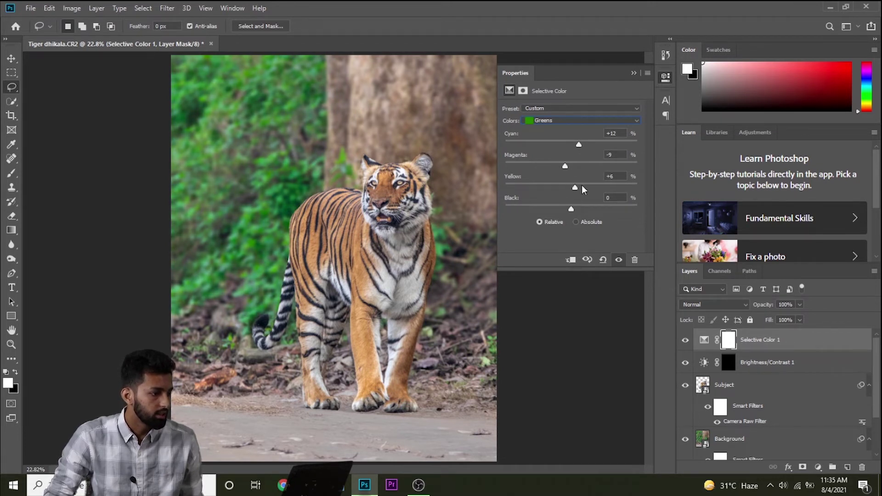
drag(572, 211, 590, 215)
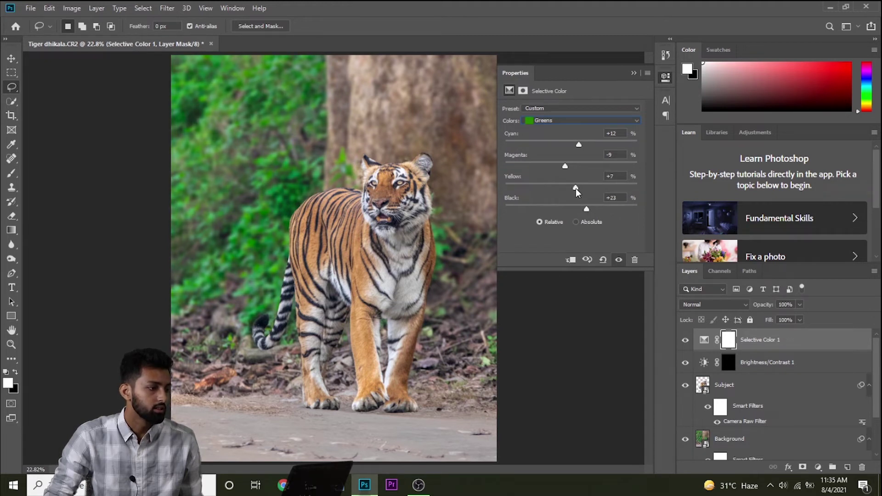
mouse_move(577, 192)
mouse_down()
mouse_move(563, 192)
mouse_move(582, 195)
mouse_up()
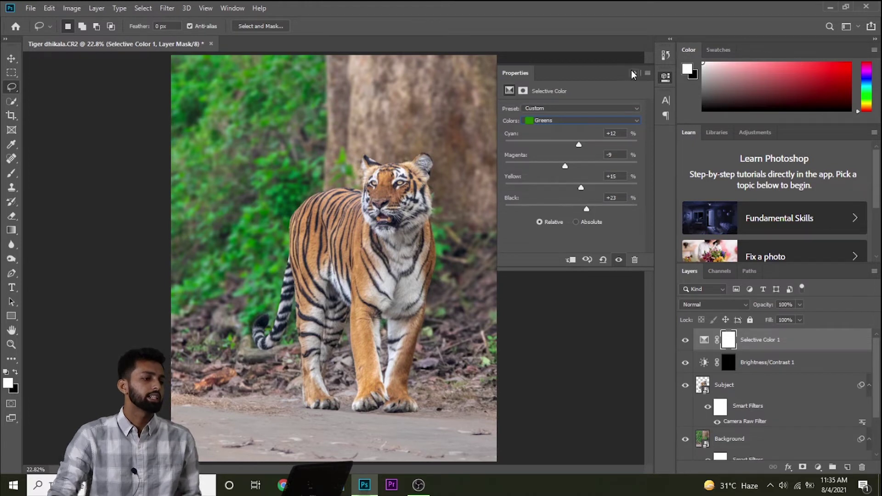
click(633, 74)
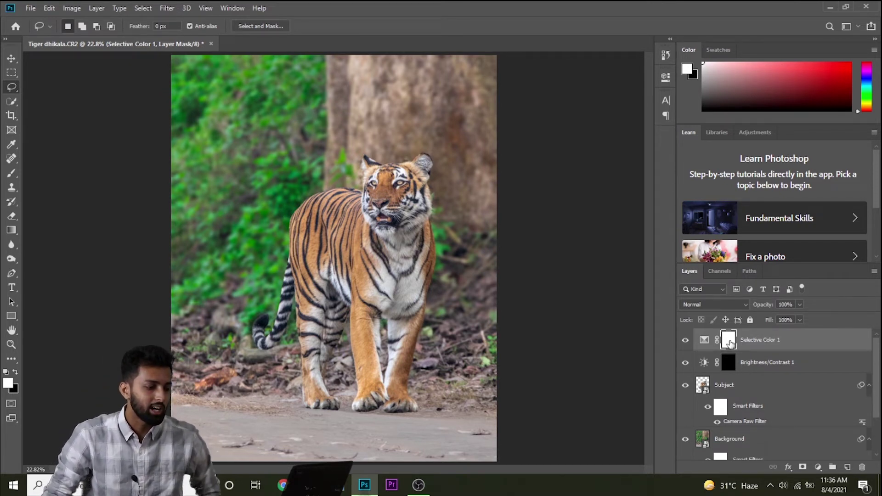
Step: Add an Exposure adjustment layer with Exposure lowered to about -7.67, darkening the photo nearly black
click(818, 467)
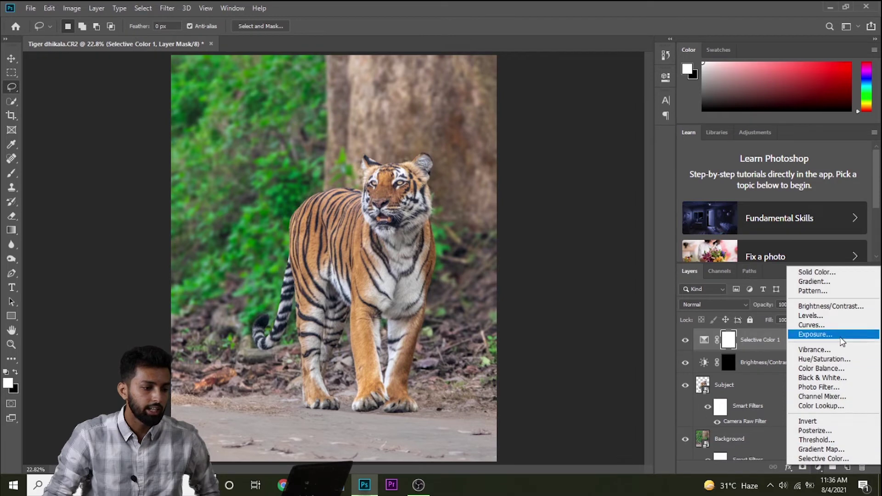
click(843, 337)
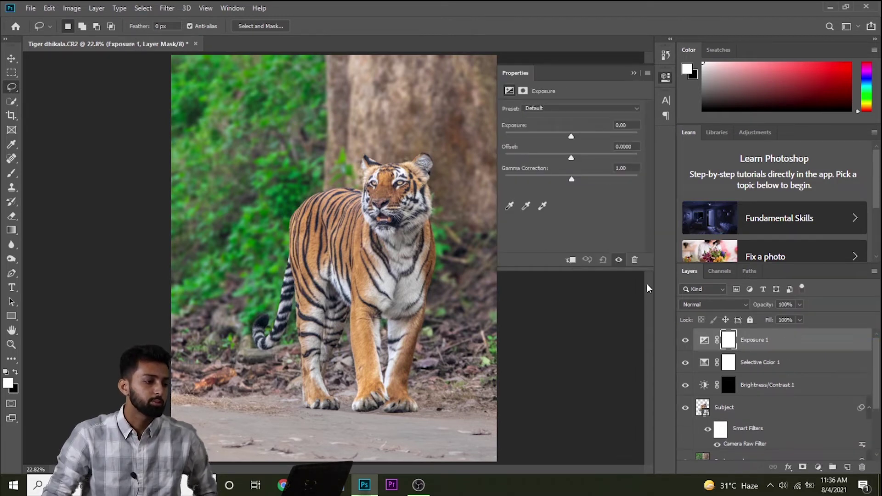
drag(559, 179, 547, 178)
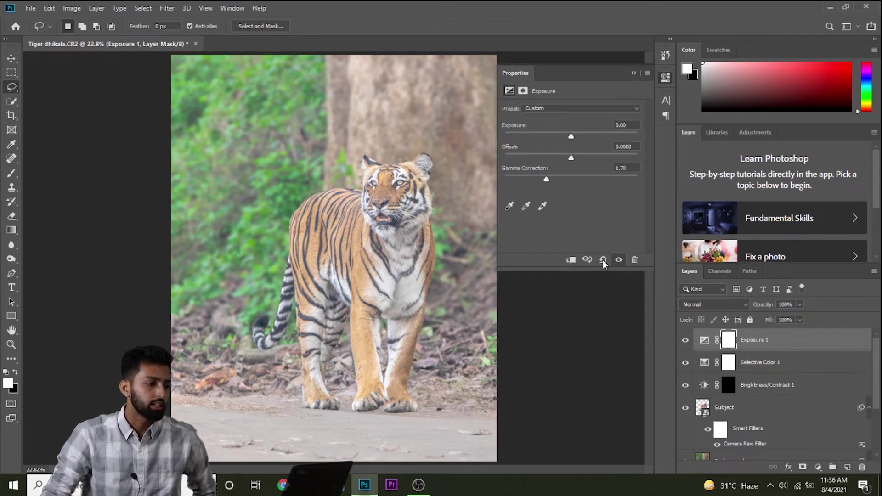
click(603, 260)
drag(570, 134, 525, 136)
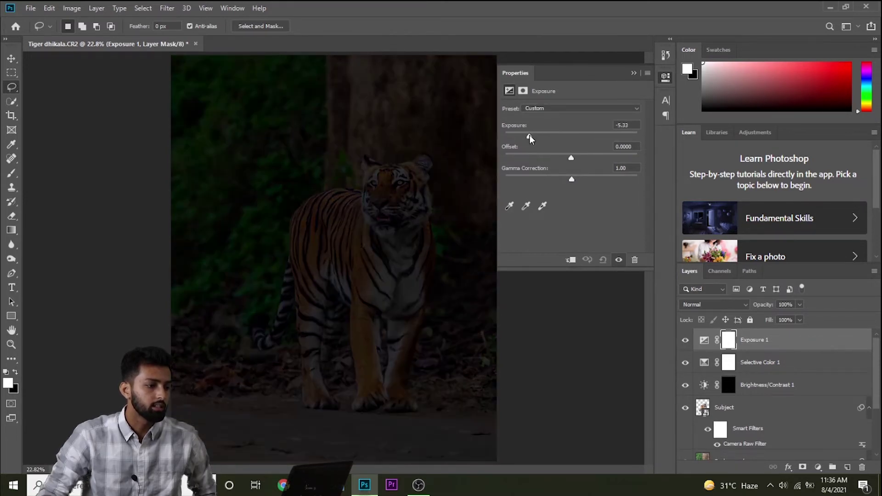
click(634, 73)
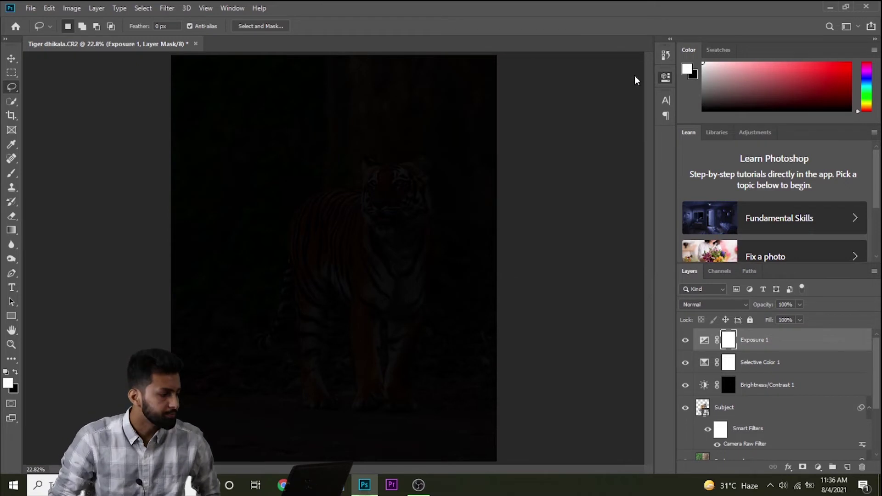
click(12, 174)
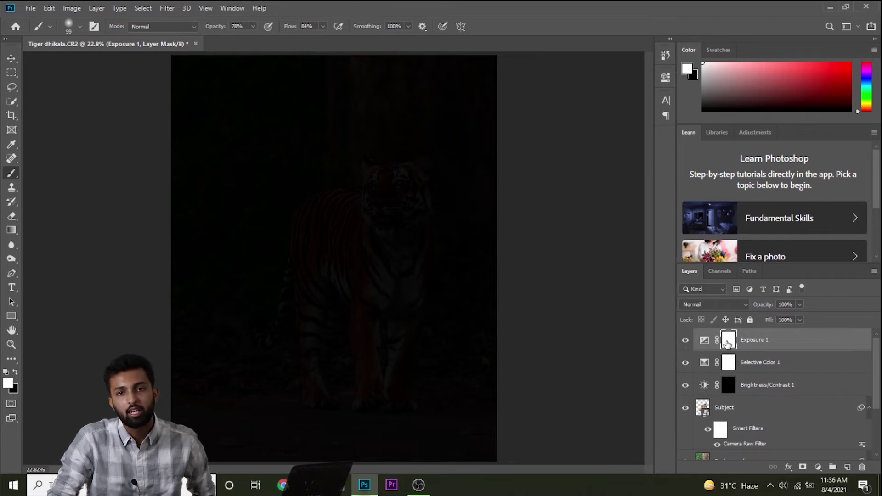
Step: Set the brush to 5000 px with 100% opacity and flow, and black as foreground colour
right_click(296, 201)
click(406, 215)
text(5000)
click(253, 26)
mouse_move(253, 40)
mouse_down()
mouse_move(366, 50)
mouse_move(340, 40)
mouse_up()
click(323, 26)
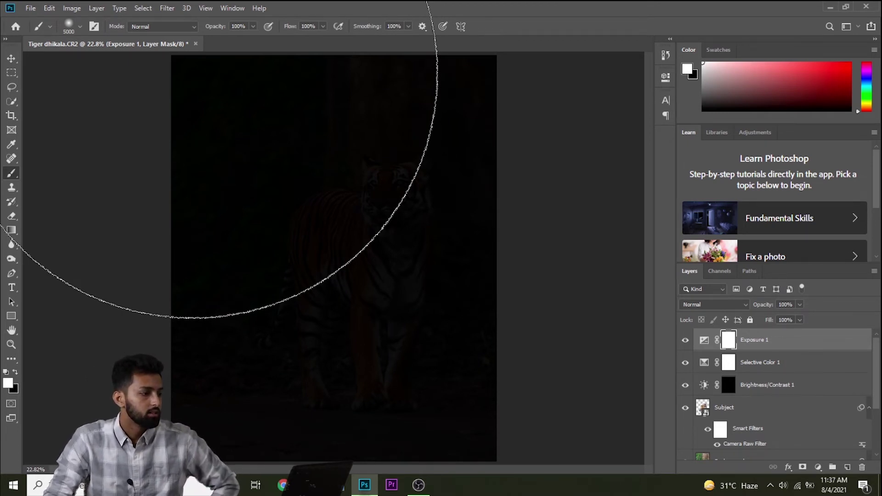
click(17, 373)
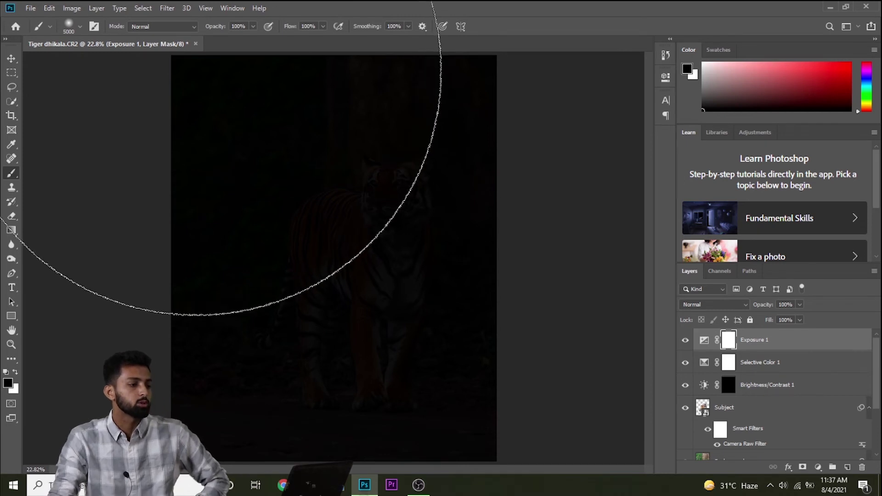
Step: Paint the Exposure mask's upper-left and centre, lowering flow to 80% then 66%, to reveal the tiger
click(193, 62)
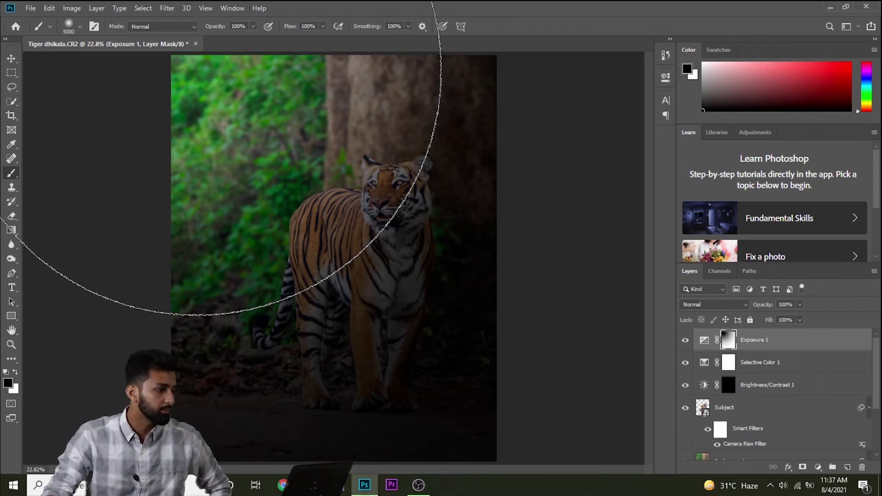
click(252, 27)
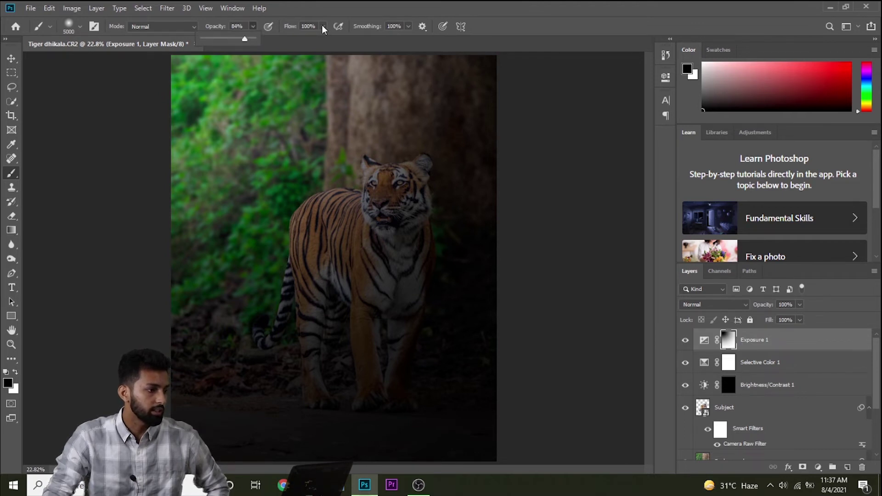
drag(323, 26, 312, 36)
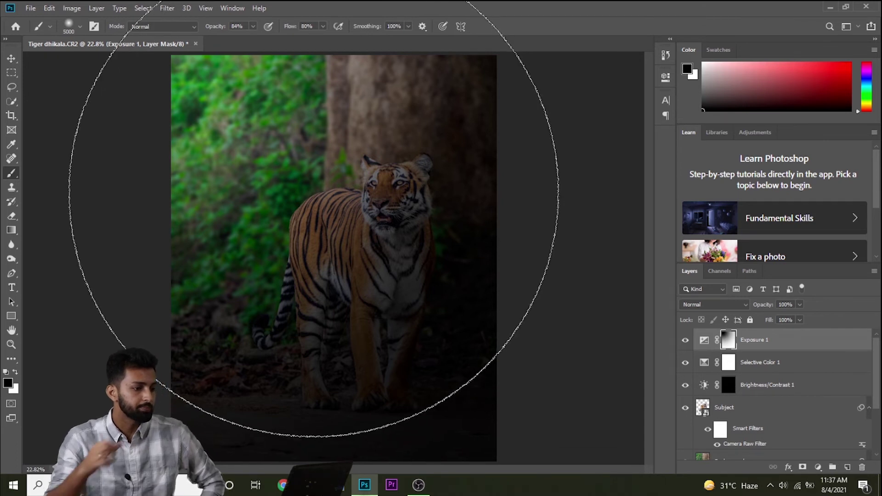
click(313, 191)
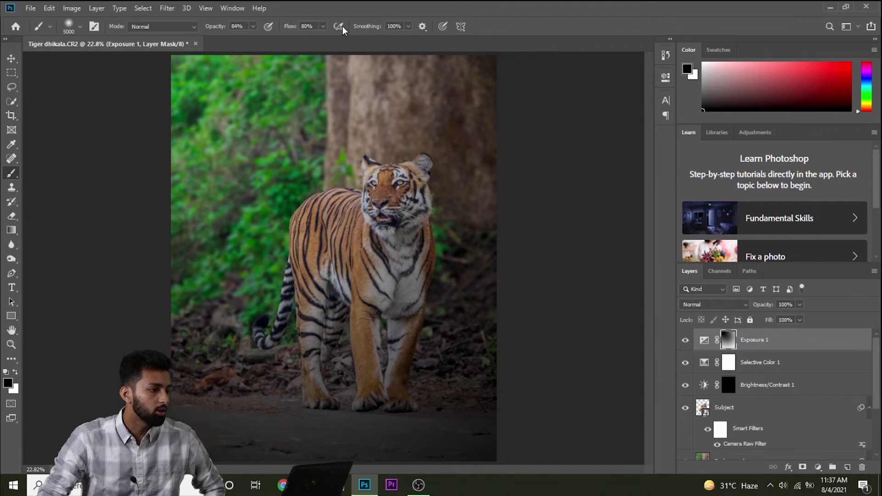
click(323, 28)
drag(316, 36, 309, 36)
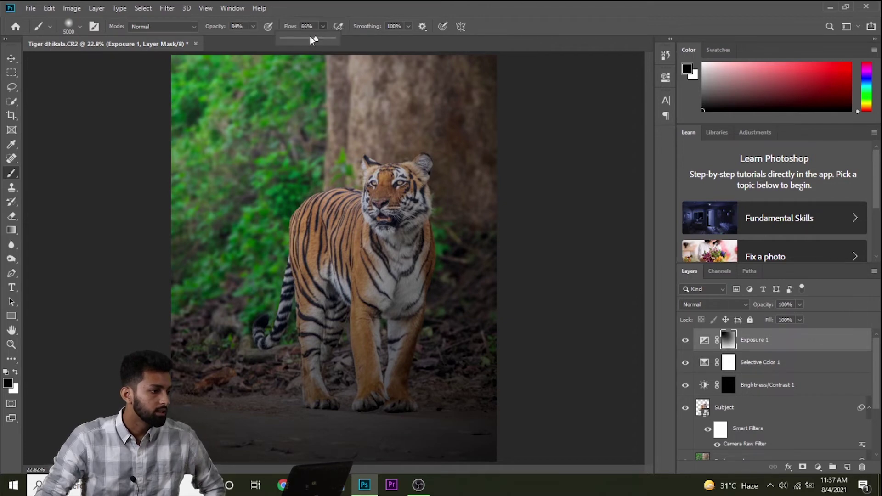
click(253, 26)
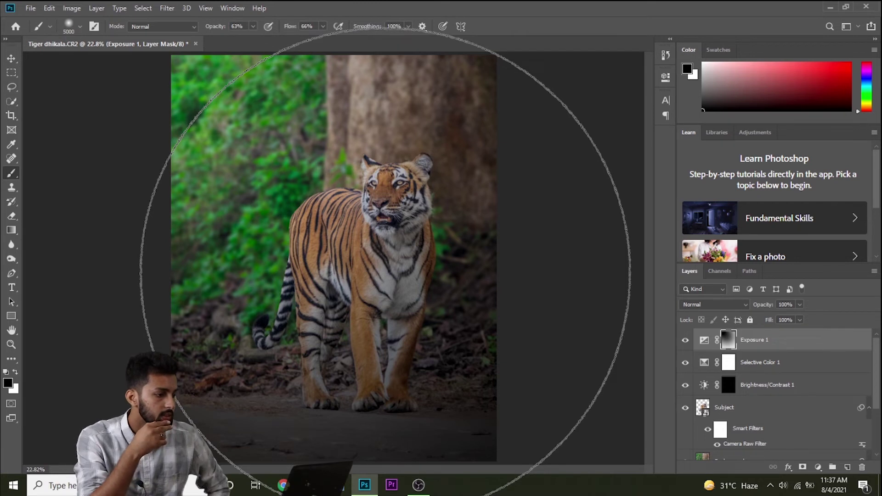
click(385, 271)
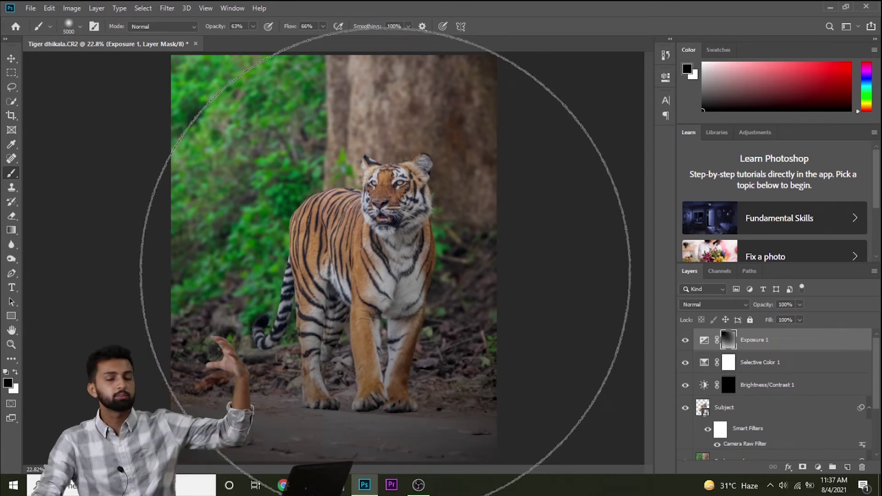
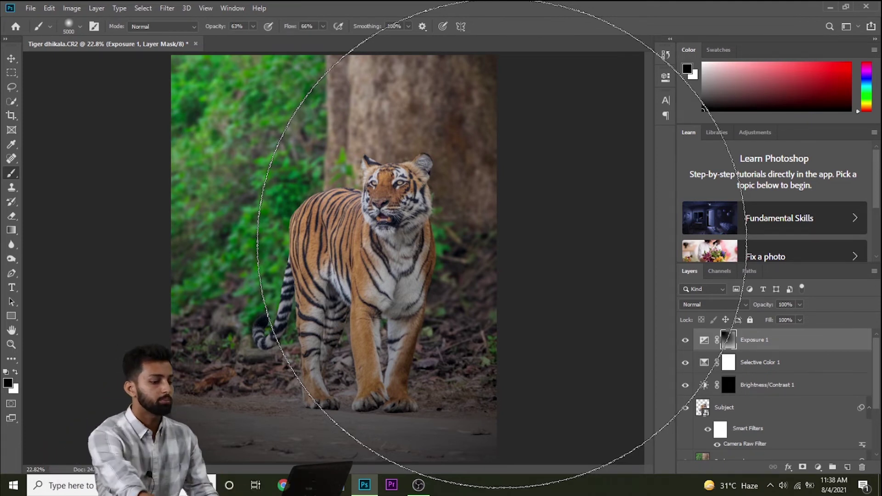
Step: Zoom in to 100% and set the brush opacity and flow to 100%
scroll(501, 248, up, 1)
scroll(501, 245, up, 2)
scroll(500, 241, up, 2)
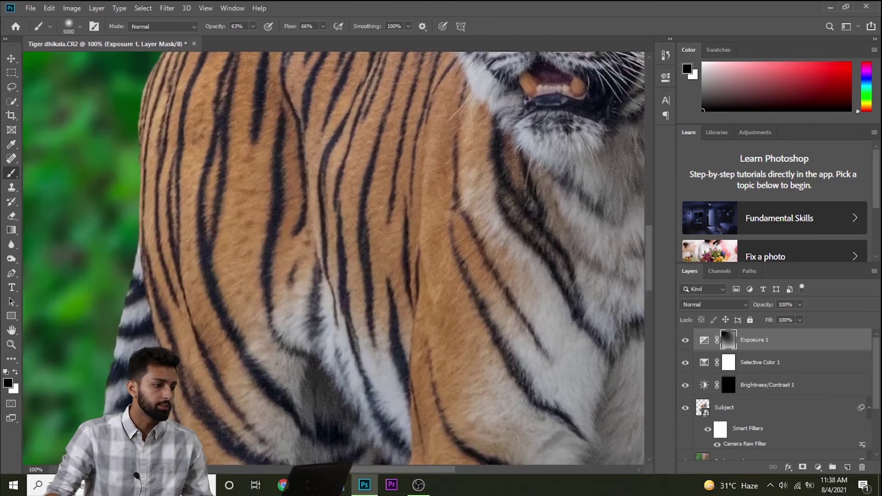
scroll(500, 239, up, 2)
scroll(500, 239, up, 3)
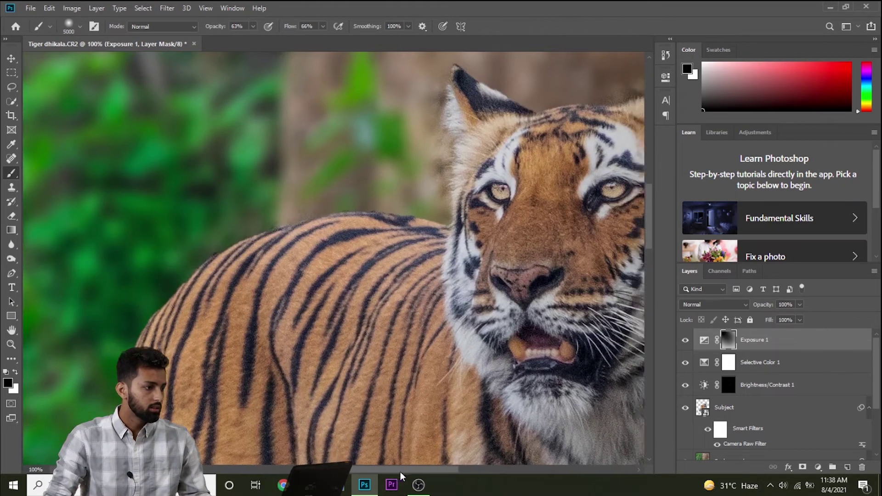
drag(400, 473, 423, 471)
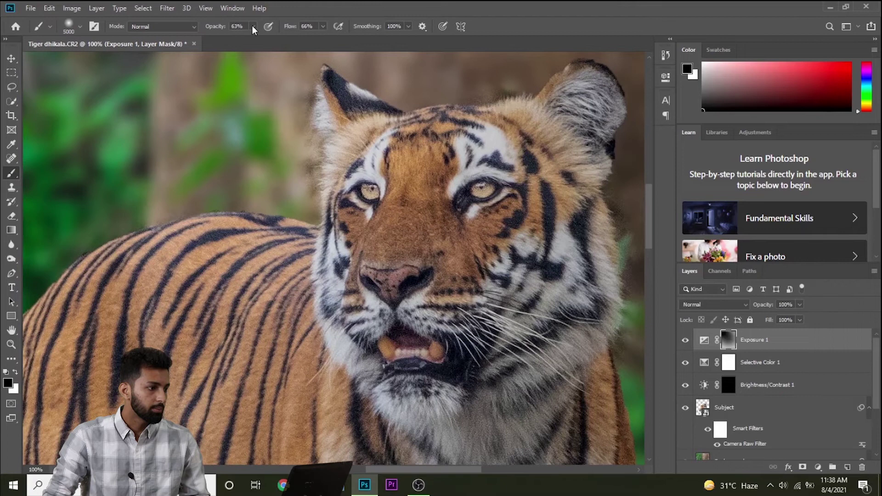
click(323, 27)
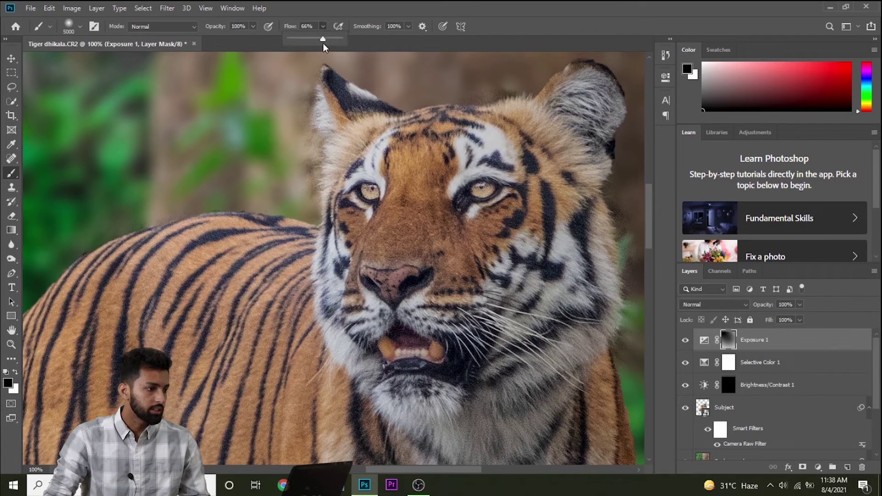
drag(323, 39, 437, 36)
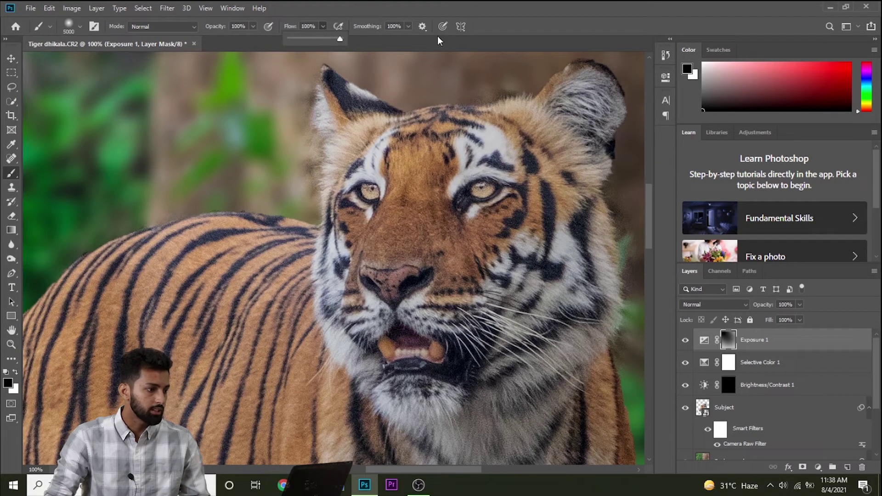
Step: Size the soft 0%-hardness brush to 146 px and lower opacity to about 77%
right_click(388, 205)
drag(456, 222, 440, 216)
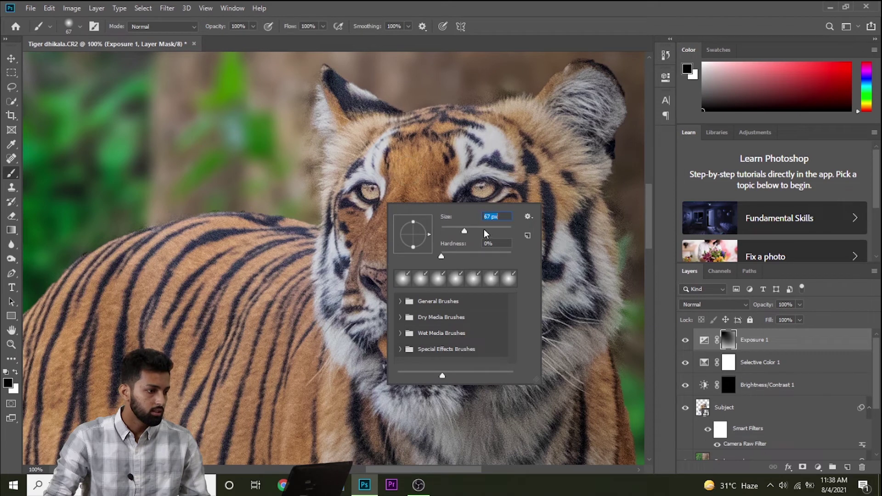
click(407, 170)
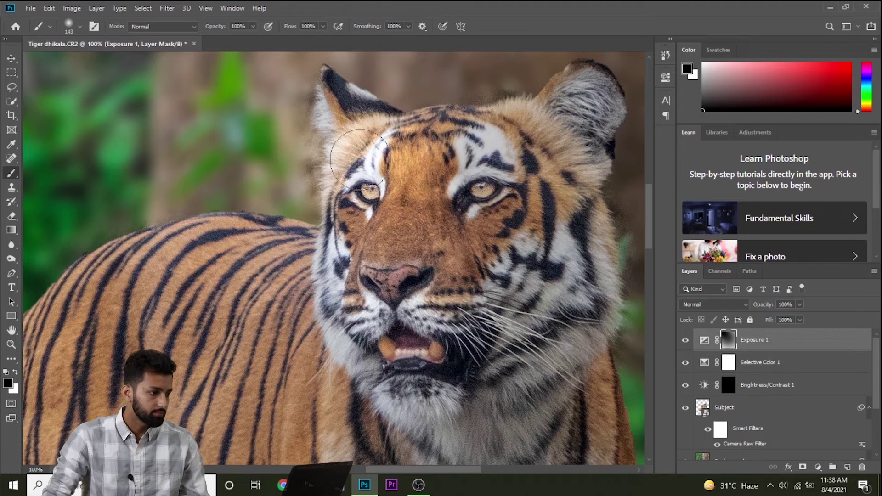
right_click(360, 158)
drag(418, 124, 414, 124)
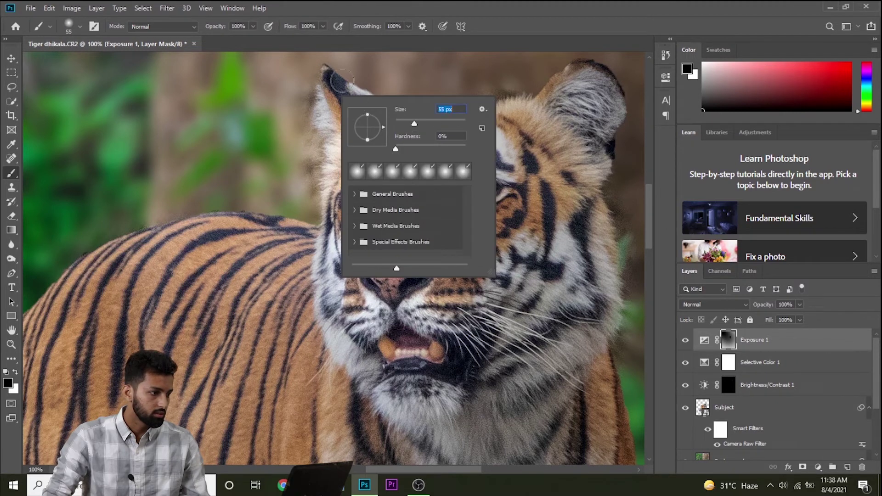
click(330, 81)
right_click(353, 266)
drag(412, 283, 455, 282)
click(405, 170)
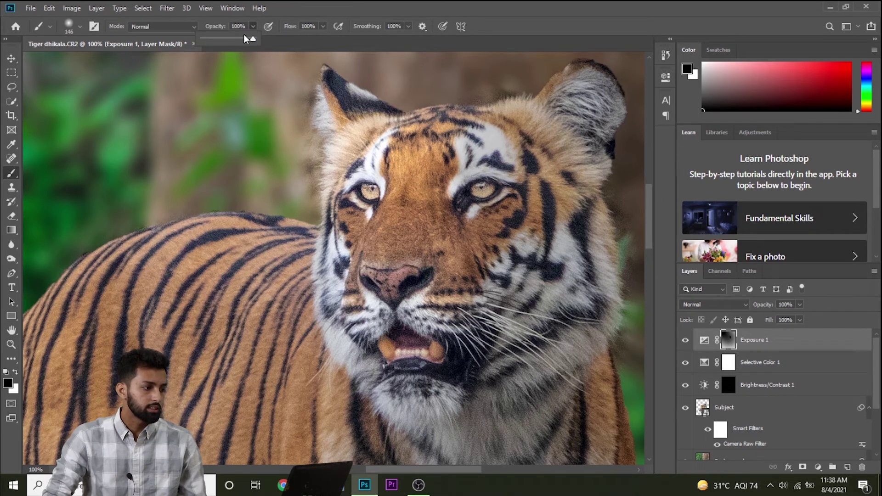
drag(244, 34, 232, 36)
Step: Lower brush flow to 58% and opacity to 62%, then brighten the tiger's cheek
click(323, 27)
drag(323, 38, 312, 37)
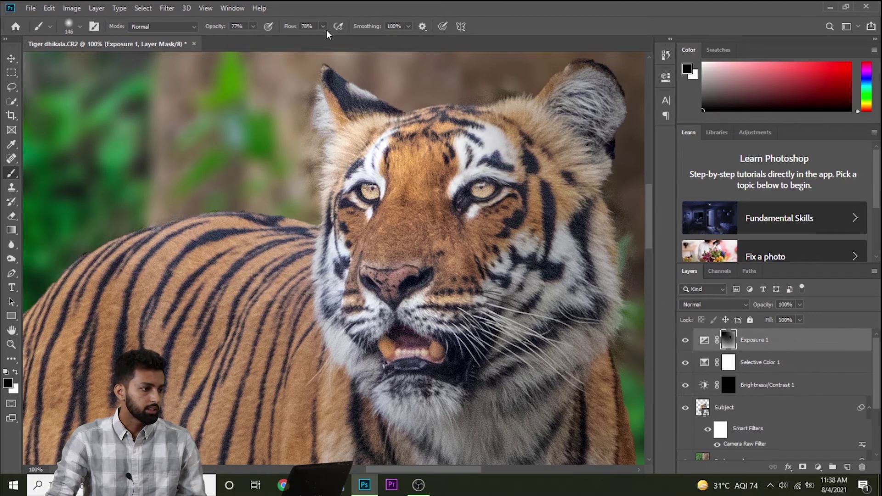
drag(315, 35, 312, 36)
click(253, 26)
drag(255, 38, 245, 39)
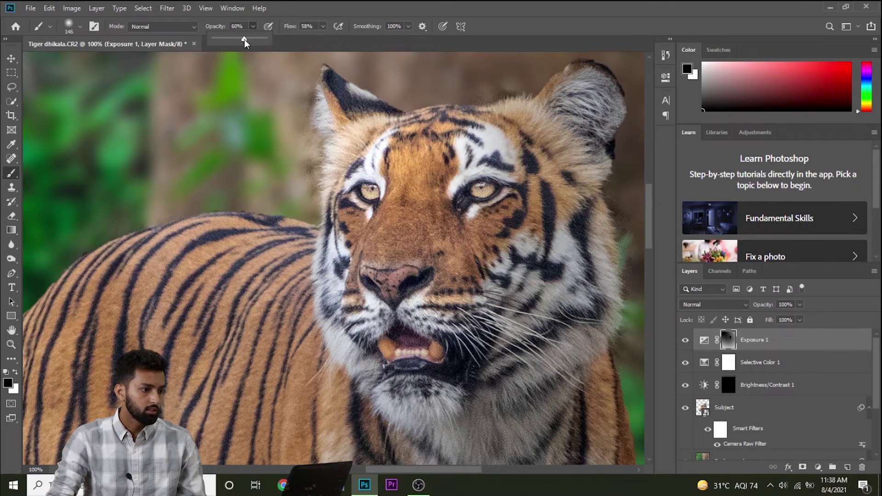
drag(487, 133, 510, 239)
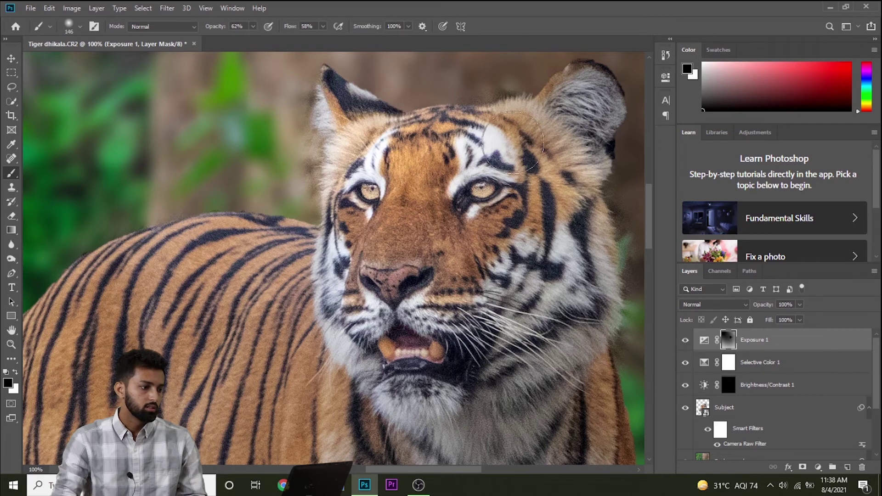
scroll(564, 263, down, 3)
scroll(344, 172, up, 2)
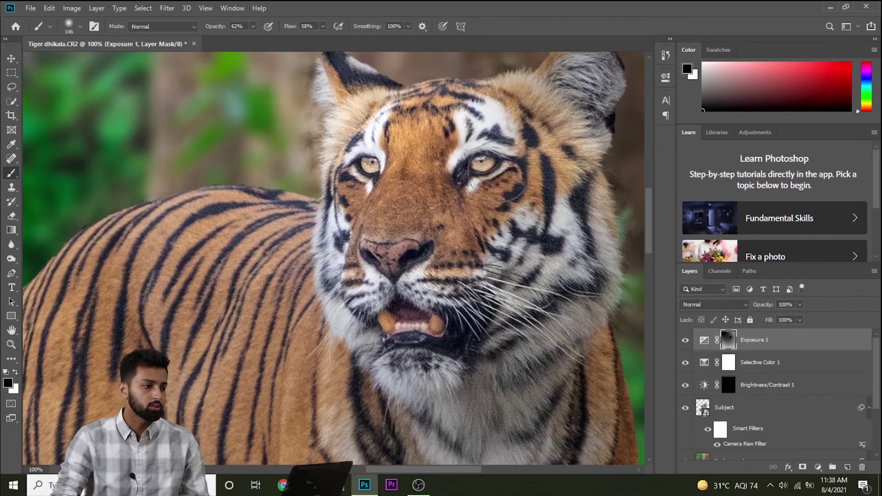
scroll(491, 400, down, 2)
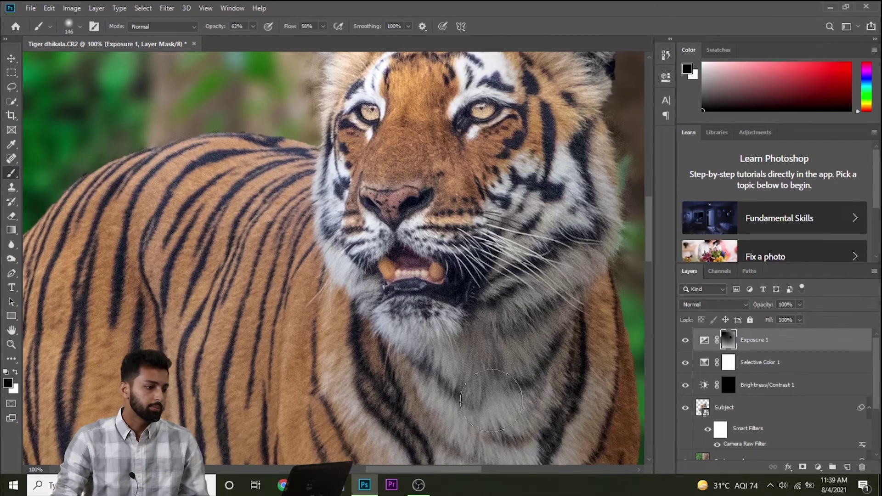
drag(465, 467, 449, 470)
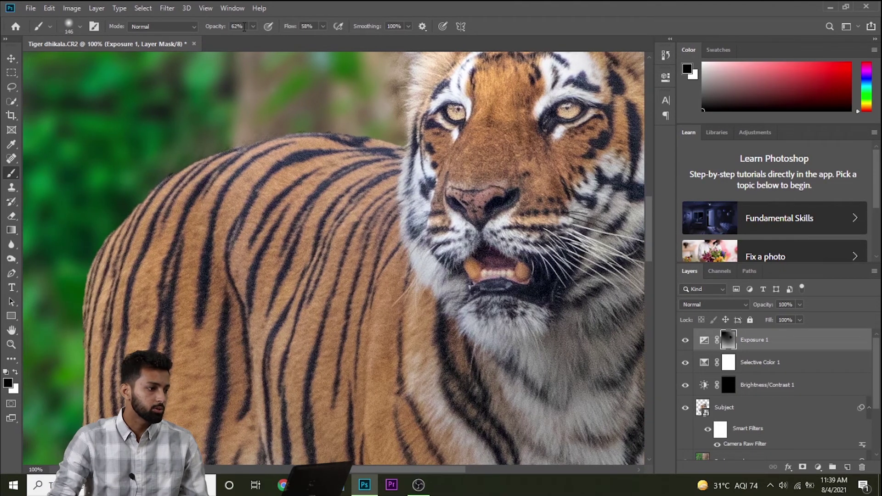
Step: Raise flow to 86%, brighten the tiger's back and flank, then set opacity to 74%
click(253, 30)
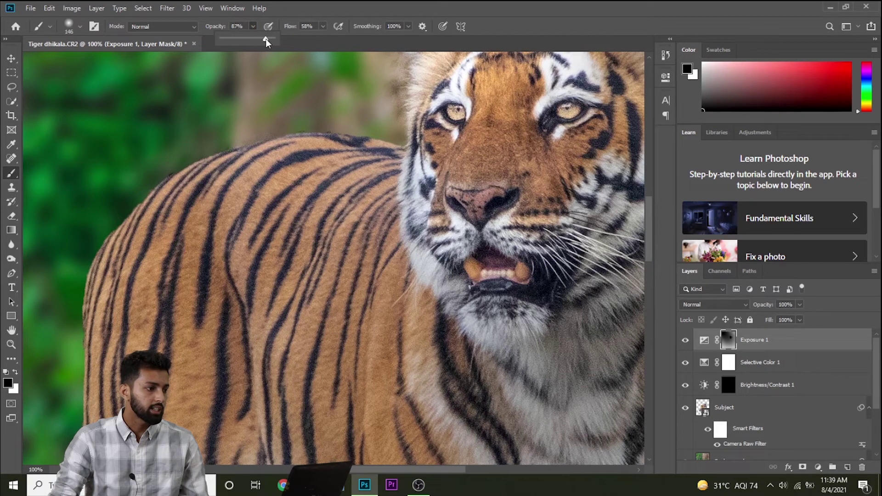
click(322, 26)
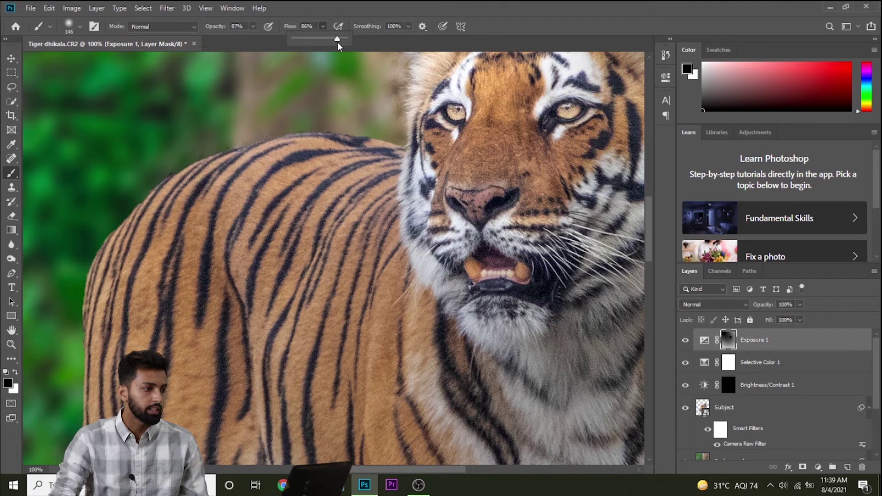
click(287, 182)
mouse_move(277, 193)
mouse_down()
mouse_move(296, 172)
mouse_move(180, 250)
mouse_move(121, 350)
mouse_up()
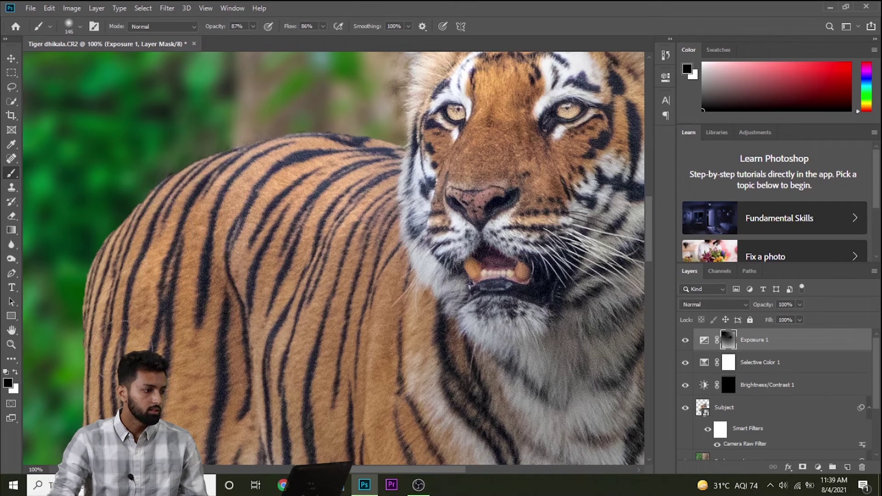
mouse_move(110, 307)
mouse_down()
mouse_move(220, 275)
mouse_move(330, 324)
mouse_up()
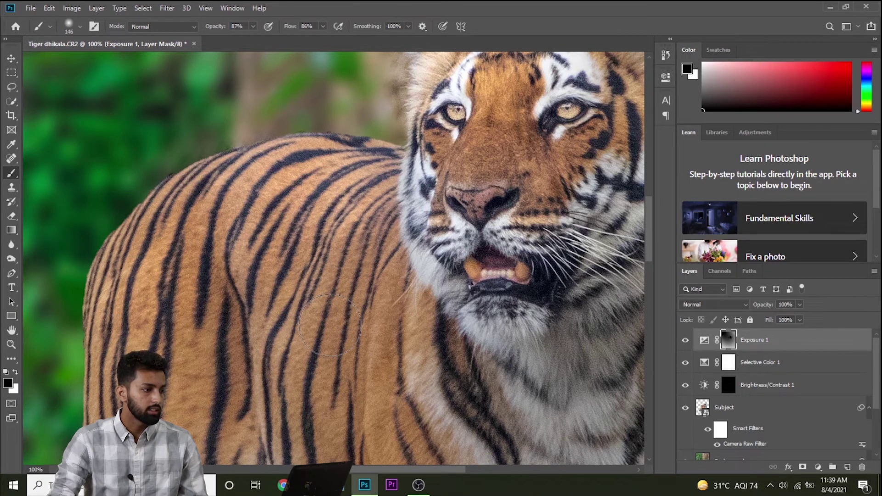
click(253, 27)
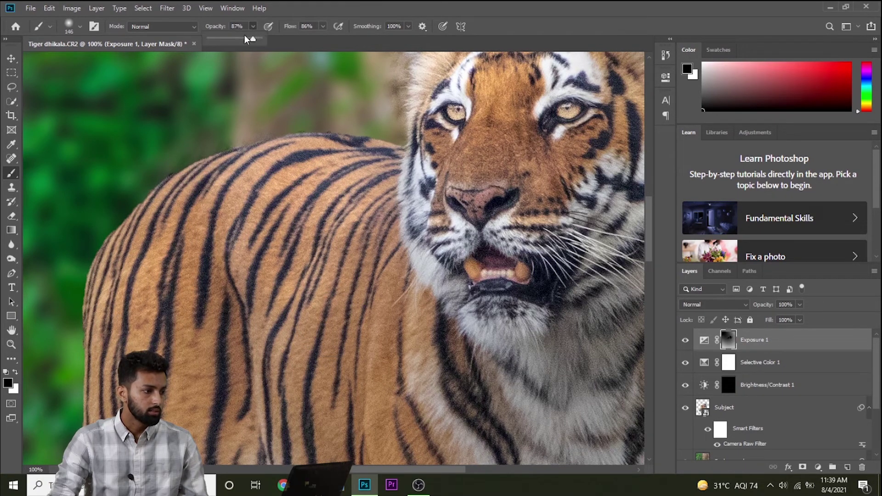
drag(246, 38, 239, 38)
Step: Lower brush flow to 71% and brighten the tiger's mid flank in the mask
click(323, 26)
drag(322, 39, 314, 39)
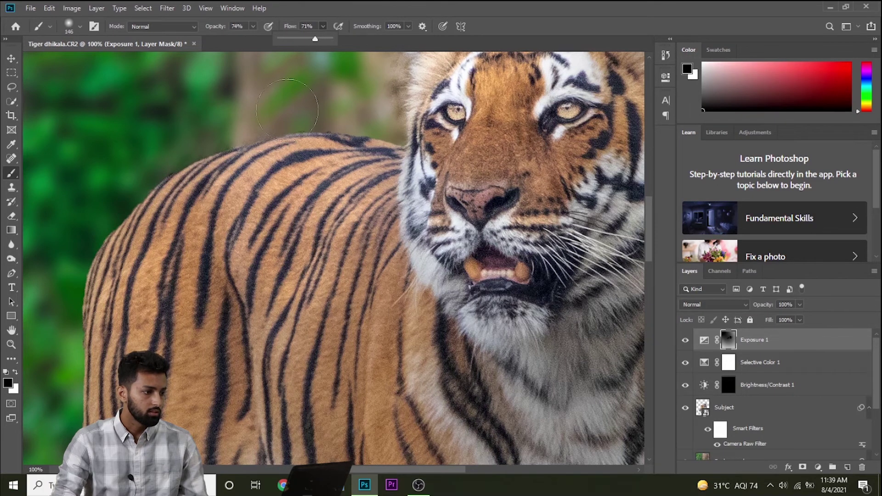
scroll(276, 183, down, 3)
scroll(230, 229, down, 3)
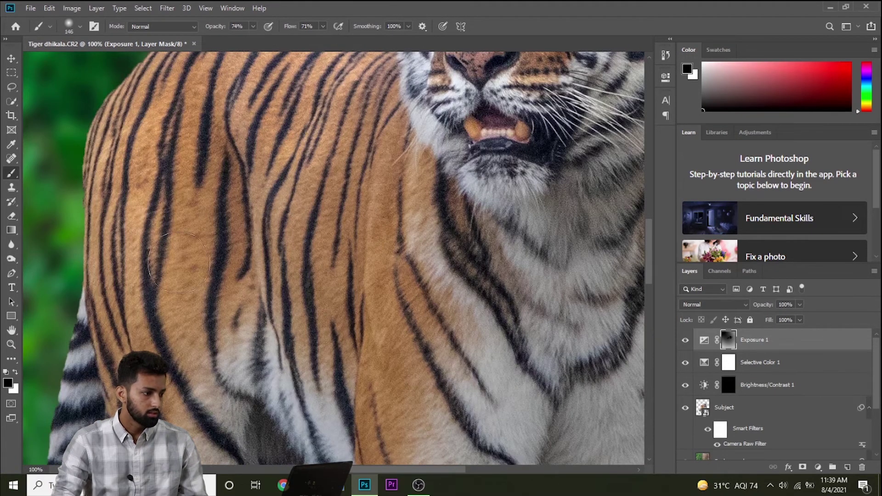
drag(163, 315, 331, 252)
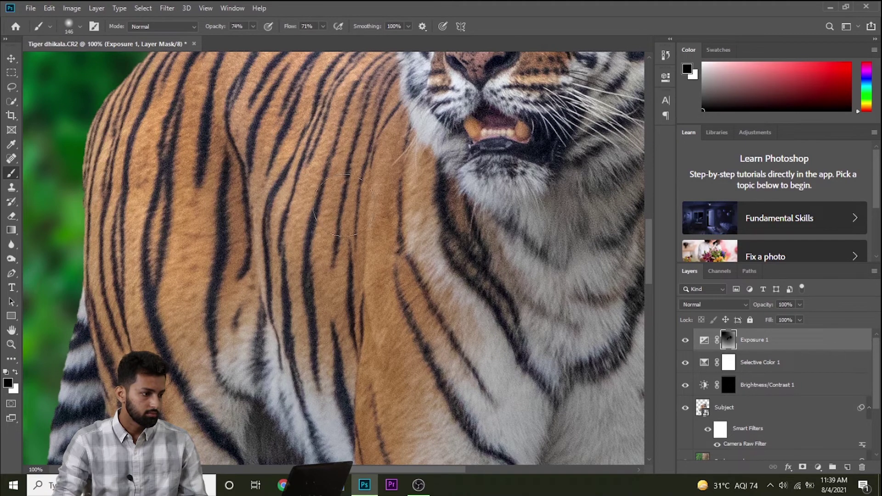
scroll(349, 283, down, 1)
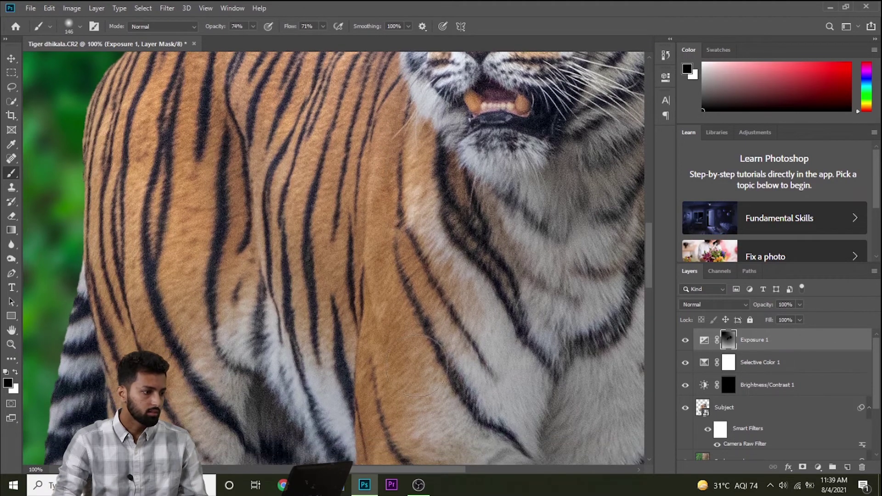
scroll(333, 276, down, 1)
scroll(312, 184, up, 1)
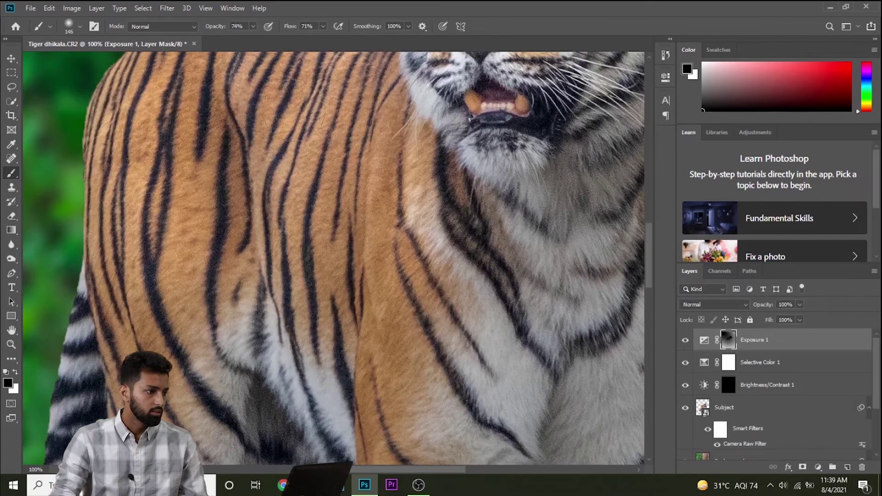
Step: Lower opacity to 56% and flow, enlarge the brush to 322 px, and zoom out
drag(251, 26, 244, 39)
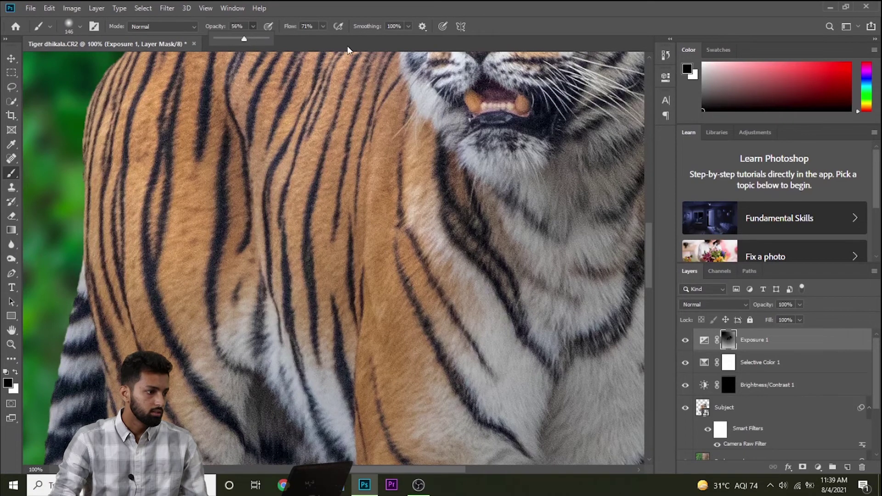
click(323, 26)
scroll(290, 106, down, 3)
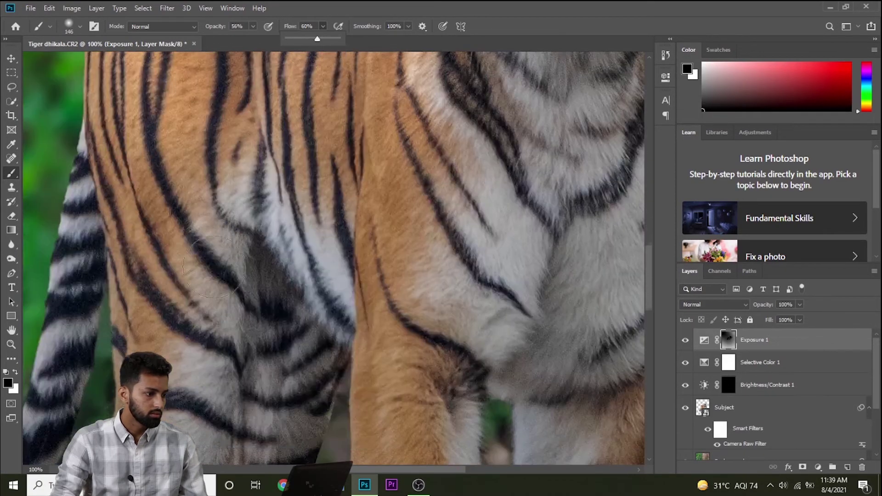
right_click(356, 278)
drag(329, 294, 337, 294)
key(Return)
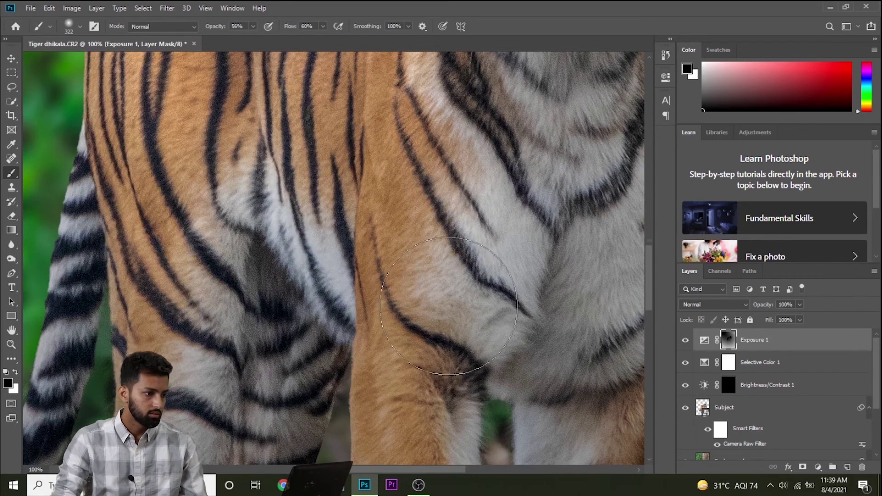
scroll(460, 244, up, 3)
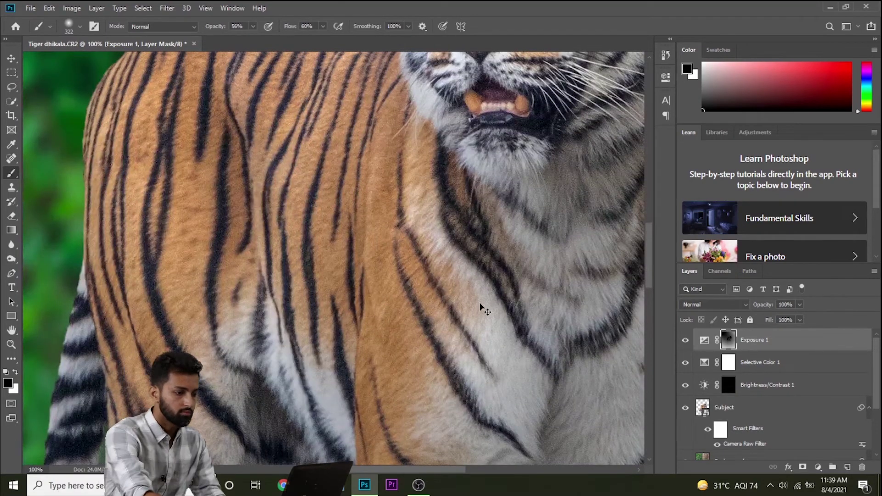
key(ctrl+minus)
scroll(482, 304, down, 1)
scroll(459, 322, down, 2)
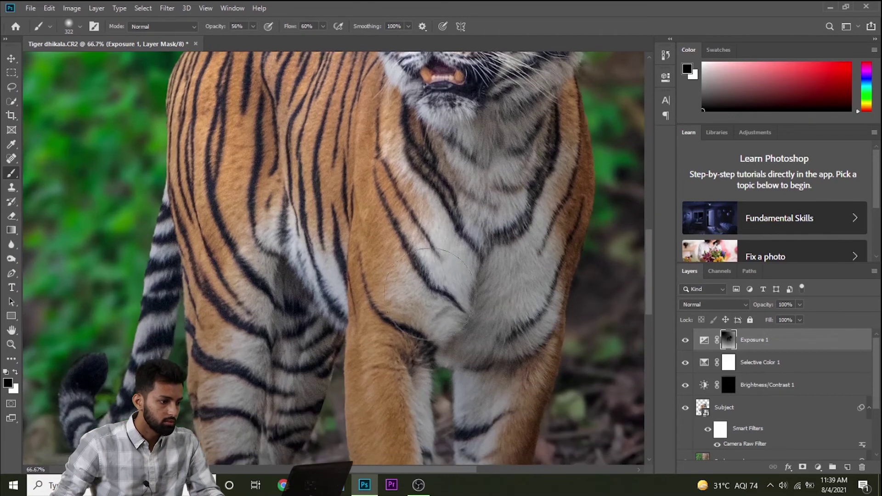
scroll(459, 344, down, 4)
scroll(483, 331, down, 1)
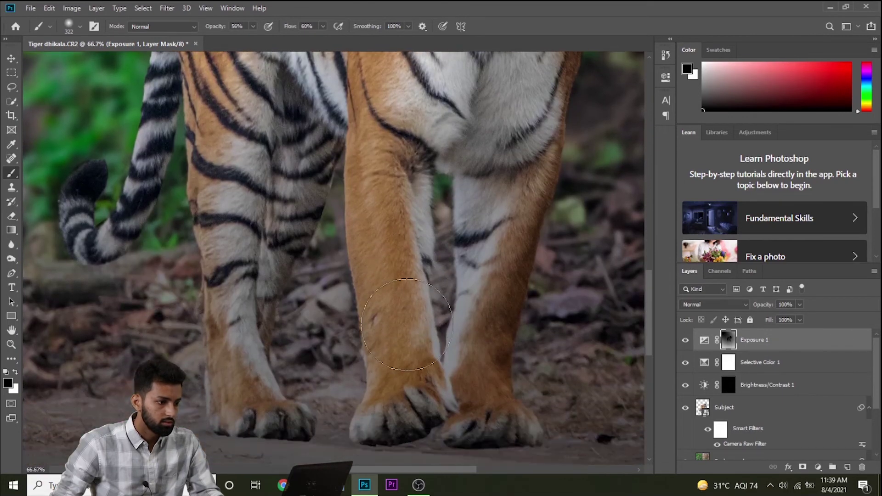
Step: With a 146 px brush at 40% flow, brighten the front and rear legs to the paws
right_click(499, 321)
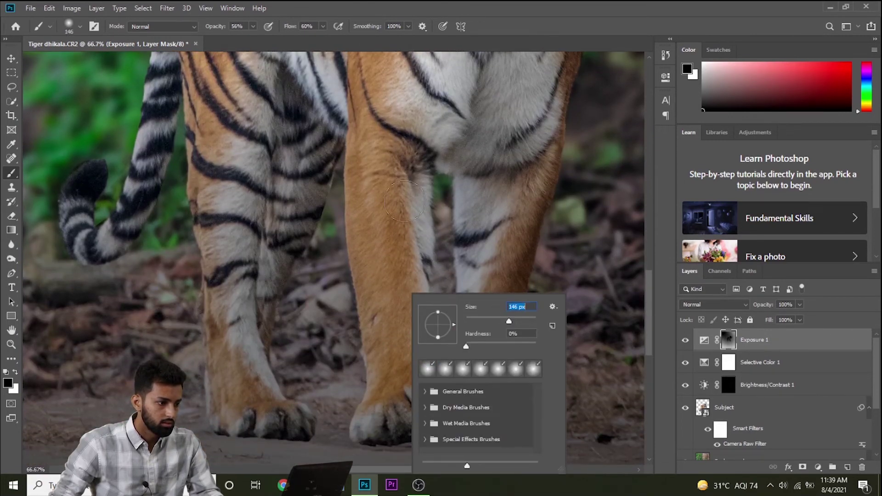
click(392, 108)
drag(386, 119, 395, 412)
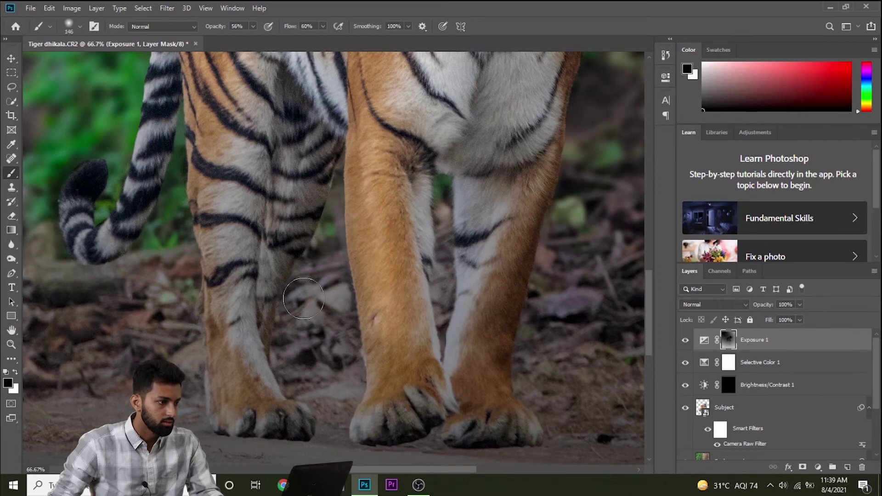
drag(215, 85, 278, 414)
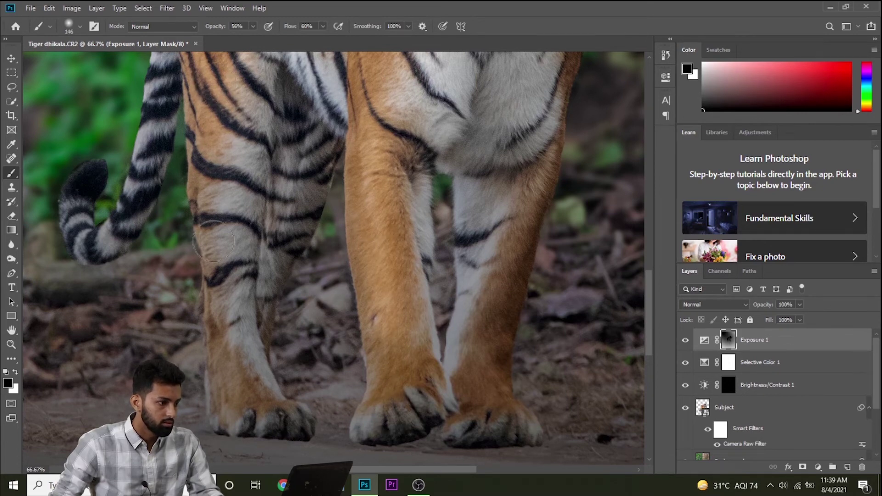
scroll(268, 113, up, 1)
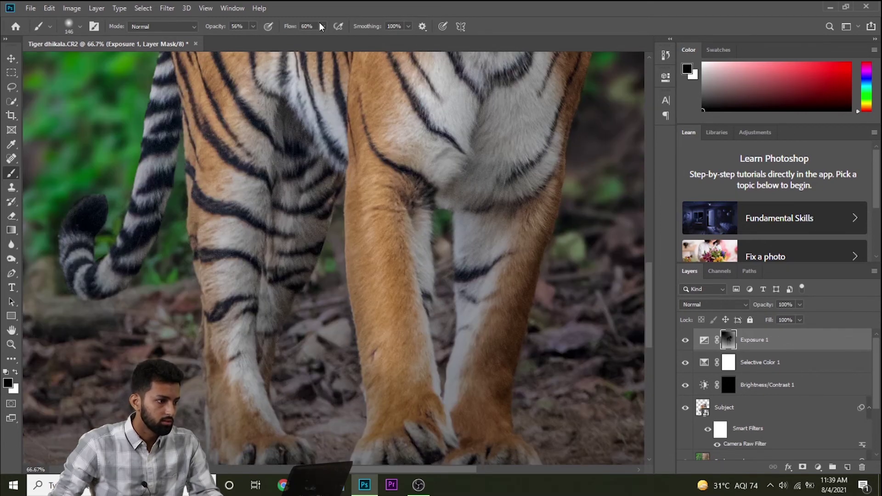
drag(313, 39, 312, 40)
drag(225, 275, 268, 455)
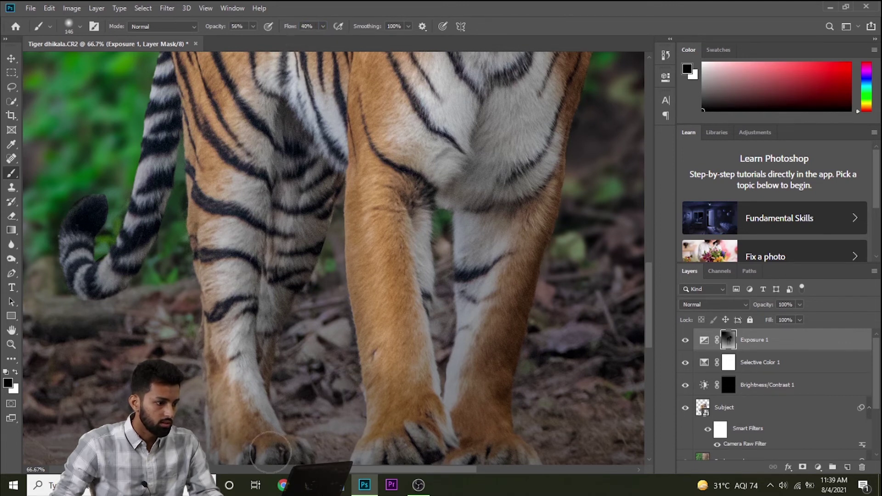
drag(406, 427, 405, 241)
drag(428, 168, 444, 225)
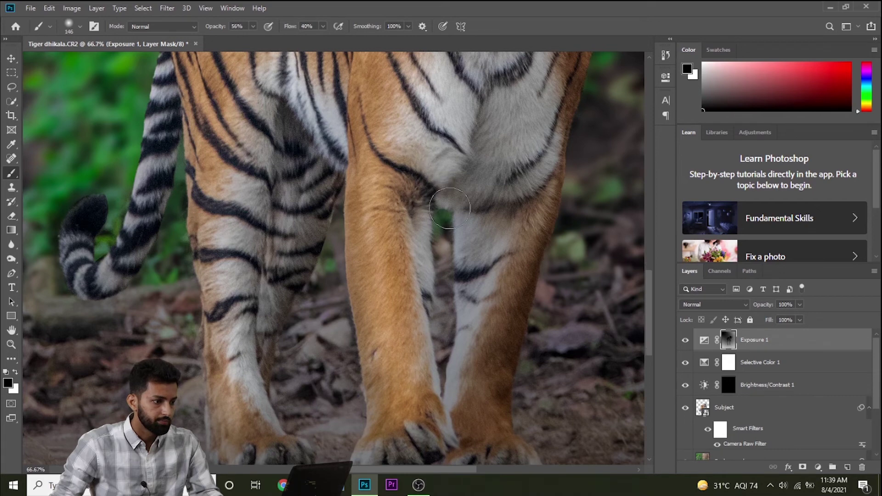
Step: Lower the brush opacity to 40% and set the brush size to 196 px
scroll(512, 132, up, 2)
scroll(511, 132, up, 2)
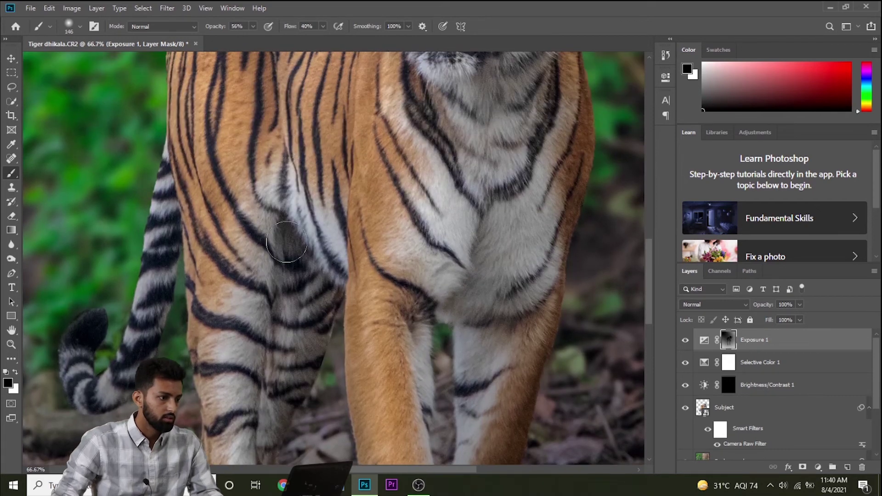
drag(253, 26, 244, 38)
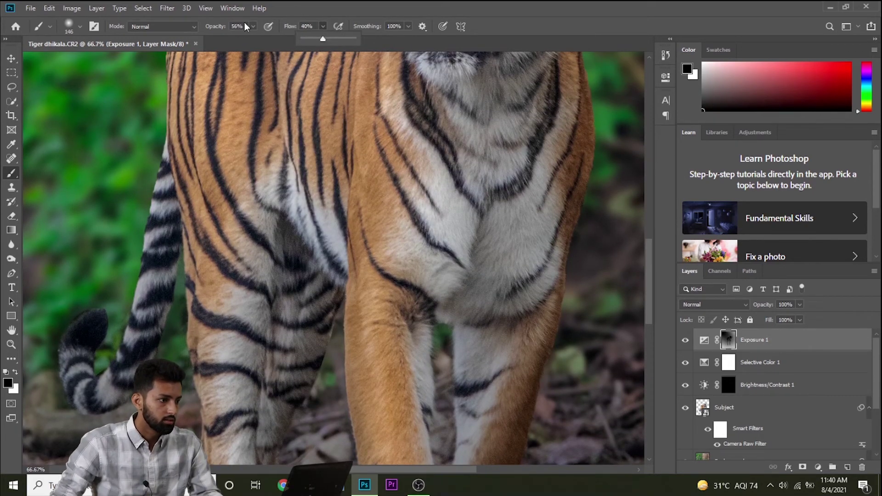
right_click(363, 132)
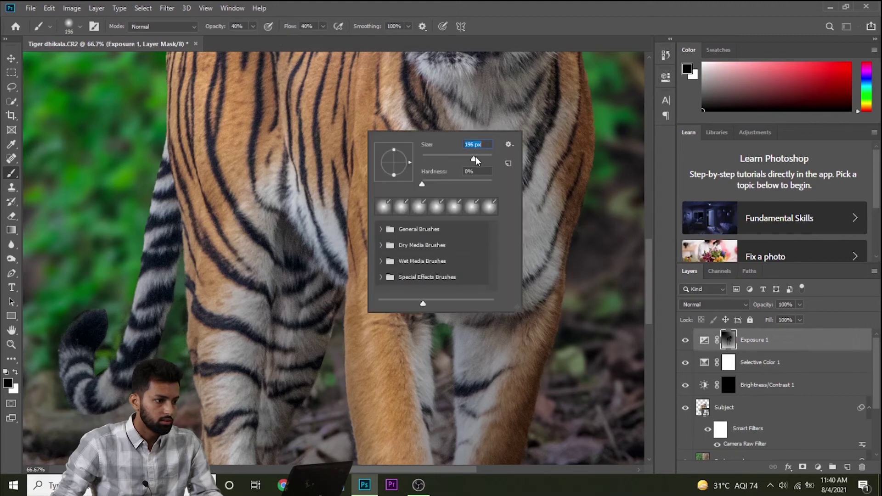
key(Return)
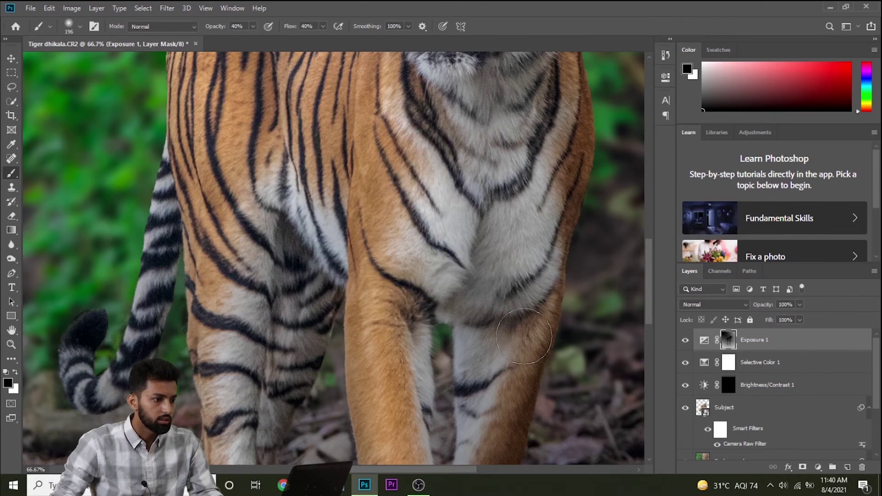
scroll(510, 312, down, 5)
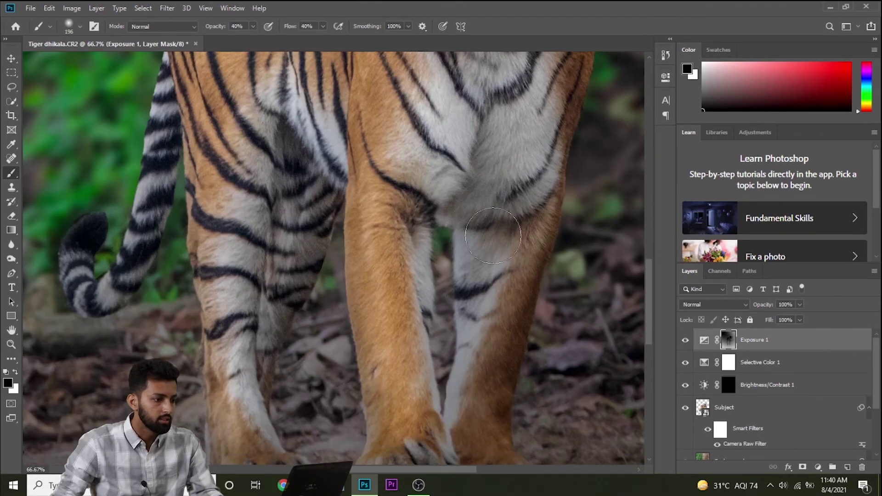
Step: With an 89 px brush, brighten the lower tail, then raise opacity to 73%
scroll(368, 267, left, 5)
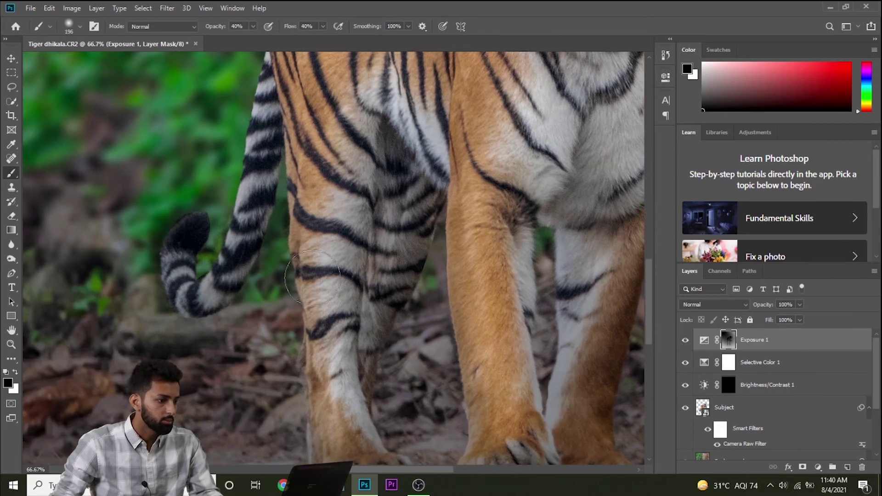
scroll(395, 471, left, 3)
scroll(337, 120, up, 2)
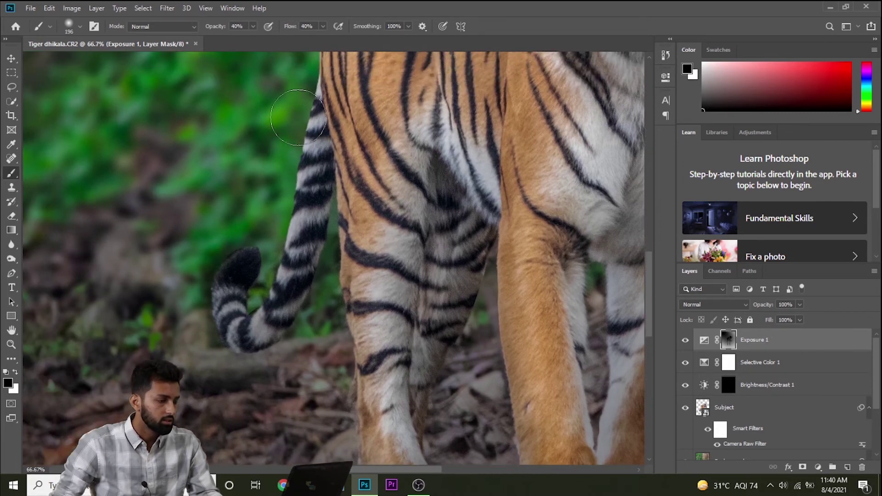
scroll(336, 121, up, 2)
right_click(341, 121)
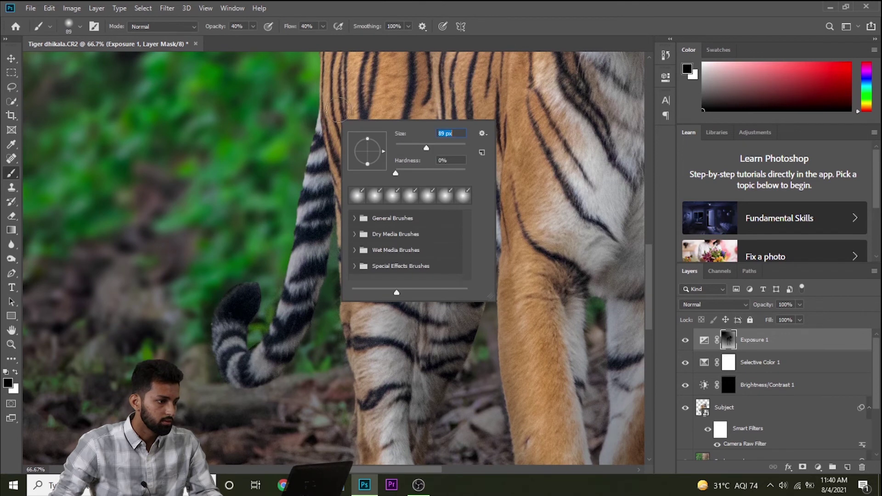
key(Return)
drag(255, 372, 234, 315)
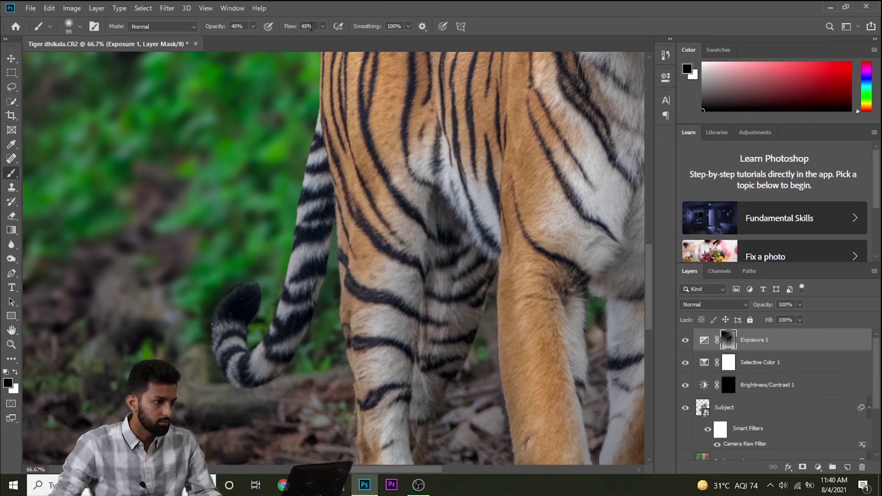
drag(253, 26, 271, 42)
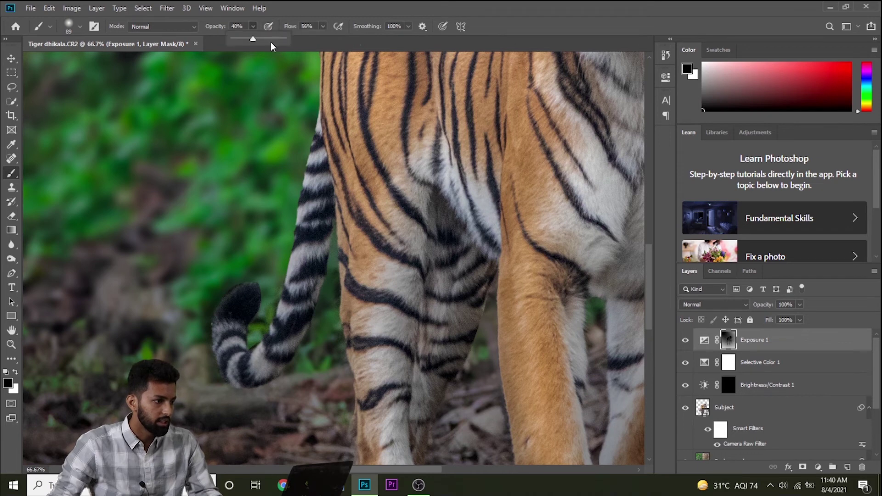
Step: Paint the tail stripes down to the tip and along the front leg
drag(319, 182, 244, 304)
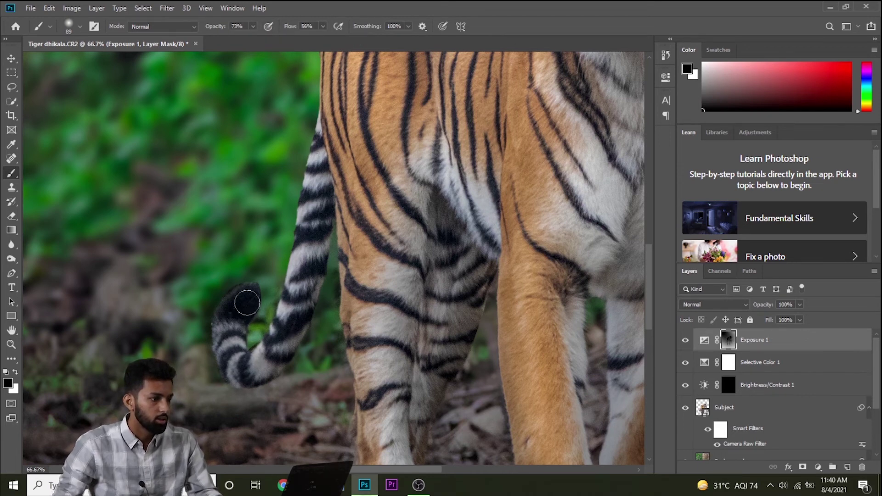
scroll(395, 258, down, 2)
drag(353, 168, 370, 287)
scroll(369, 287, down, 3)
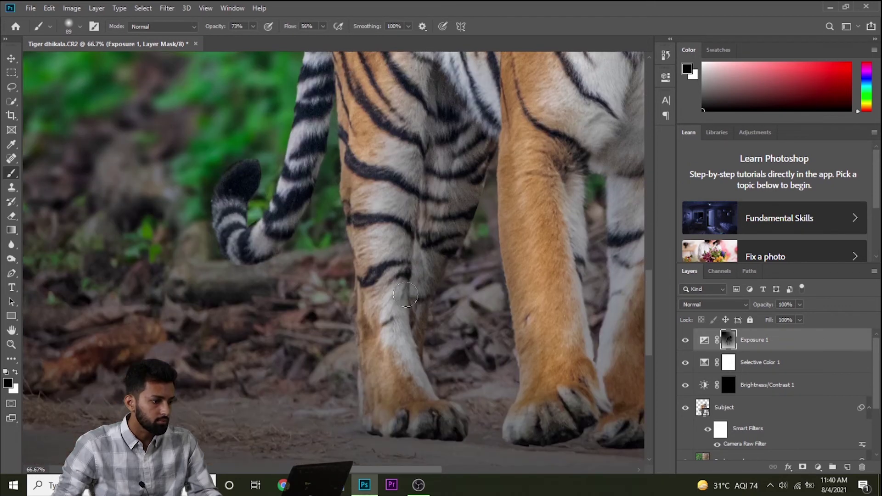
mouse_move(367, 317)
mouse_down()
mouse_move(397, 427)
mouse_move(431, 400)
mouse_up()
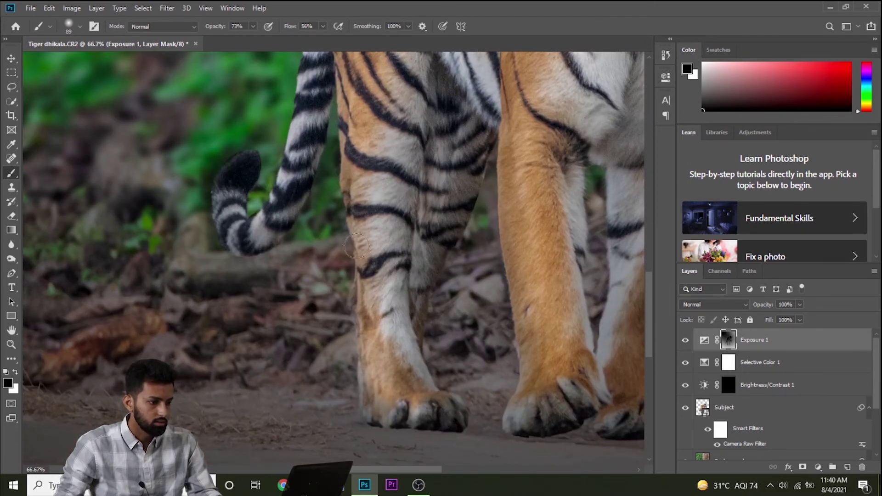
Step: Mask the darkening off the right front paw and inner right front leg, then switch to white
drag(558, 393, 567, 391)
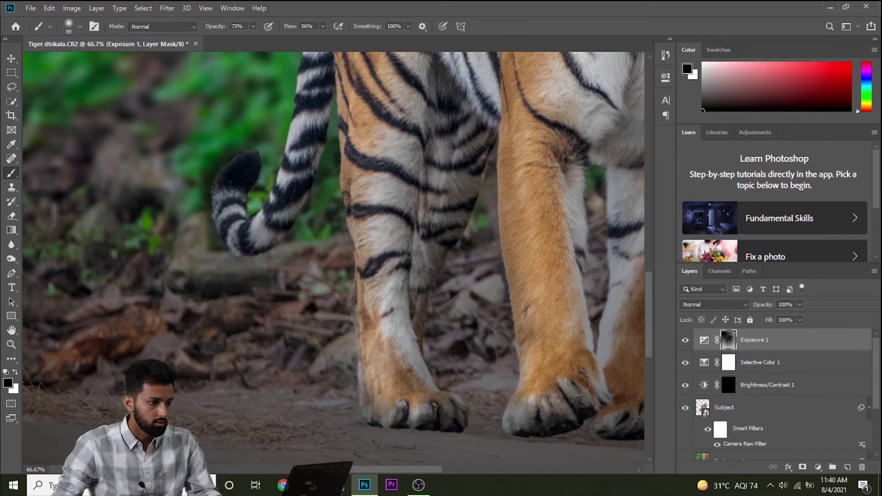
scroll(524, 212, down, 1)
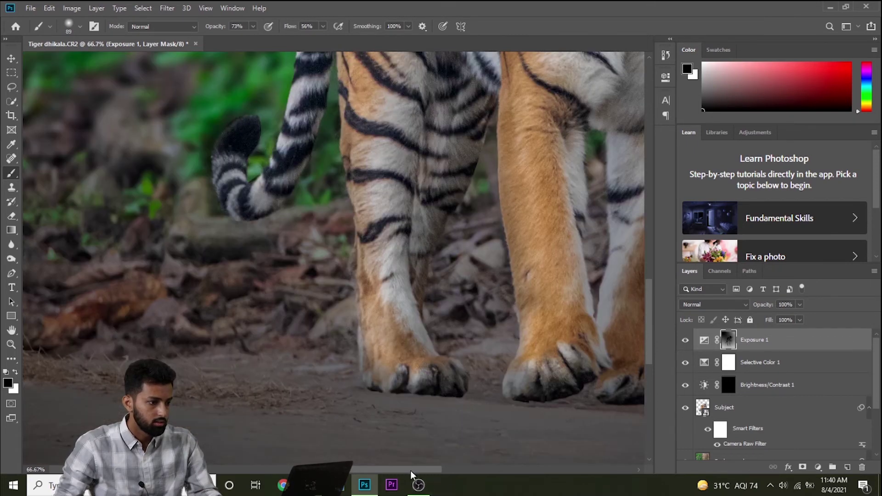
scroll(460, 424, right, 5)
drag(482, 269, 468, 350)
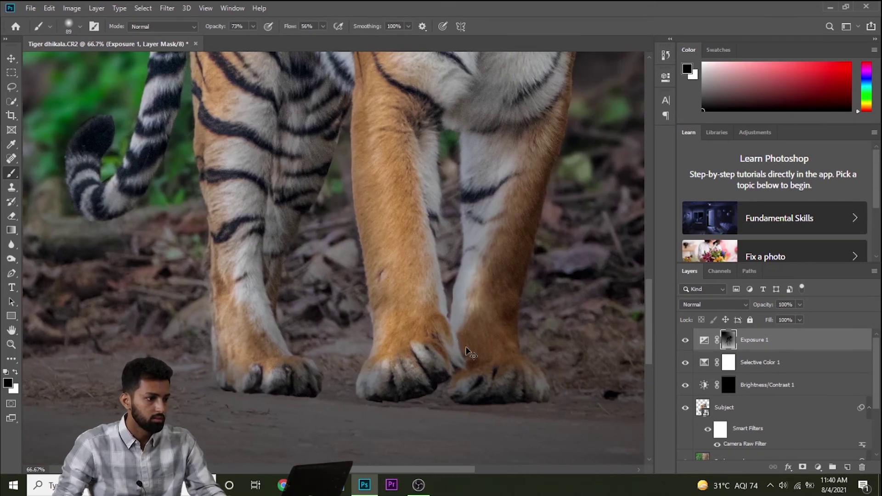
scroll(473, 336, up, 1)
scroll(508, 281, up, 4)
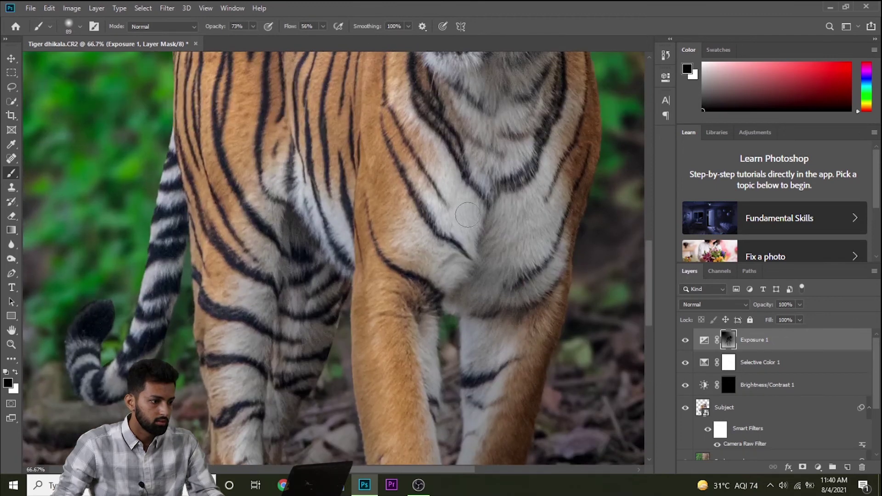
scroll(459, 221, up, 2)
scroll(409, 225, up, 2)
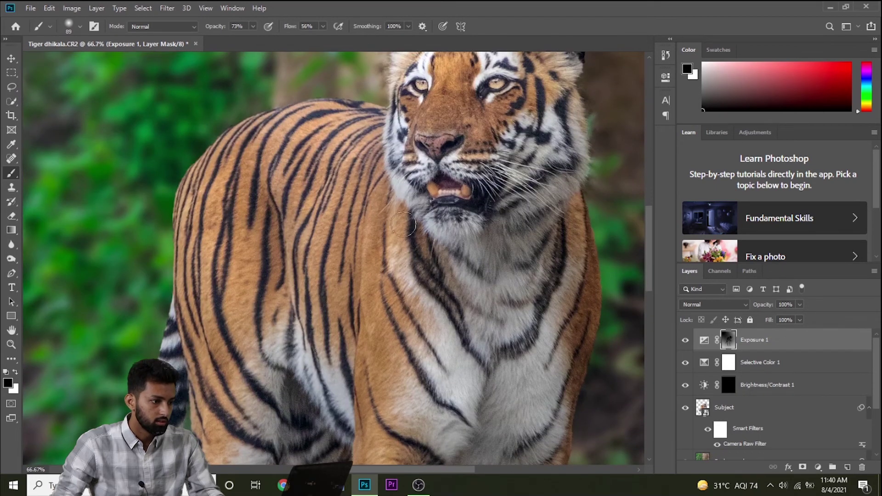
scroll(292, 293, down, 1)
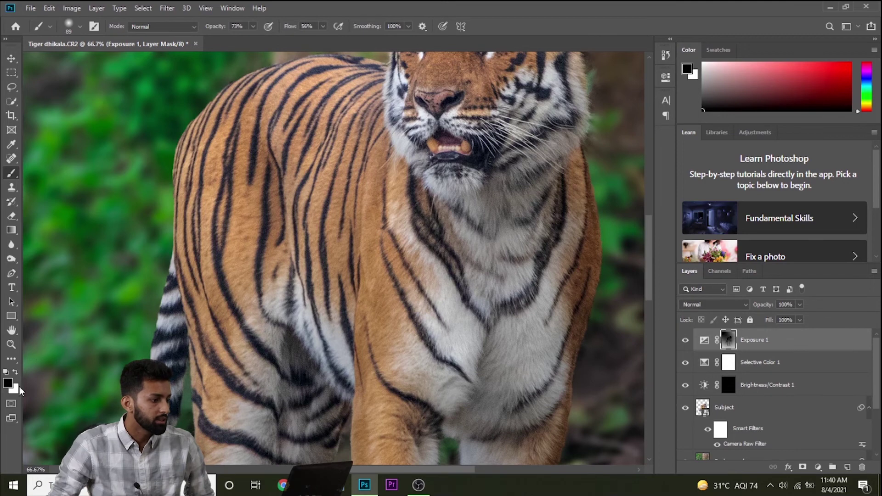
click(15, 373)
Step: Set a 174 px brush to 30% opacity and 28% flow and softly paint the tiger's side
right_click(331, 228)
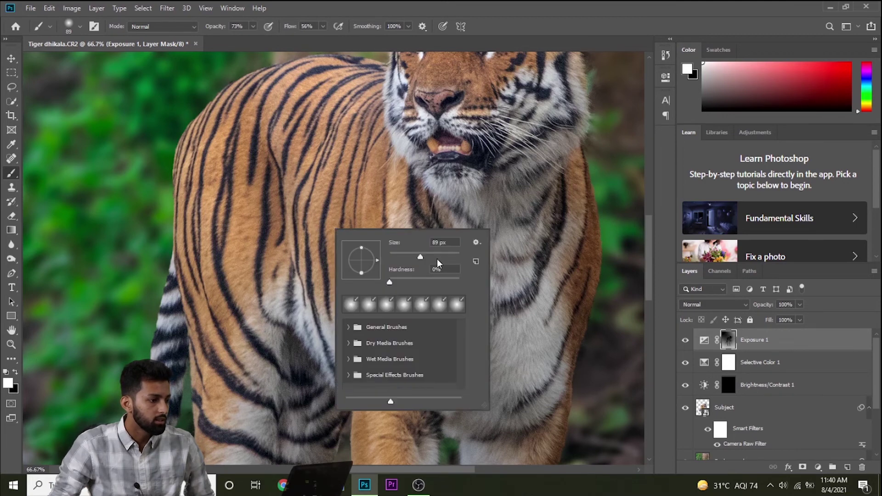
click(253, 27)
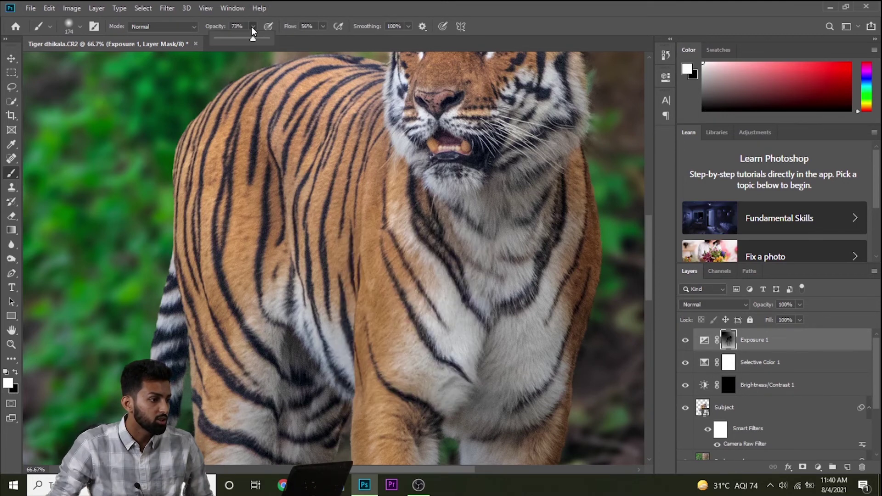
click(232, 35)
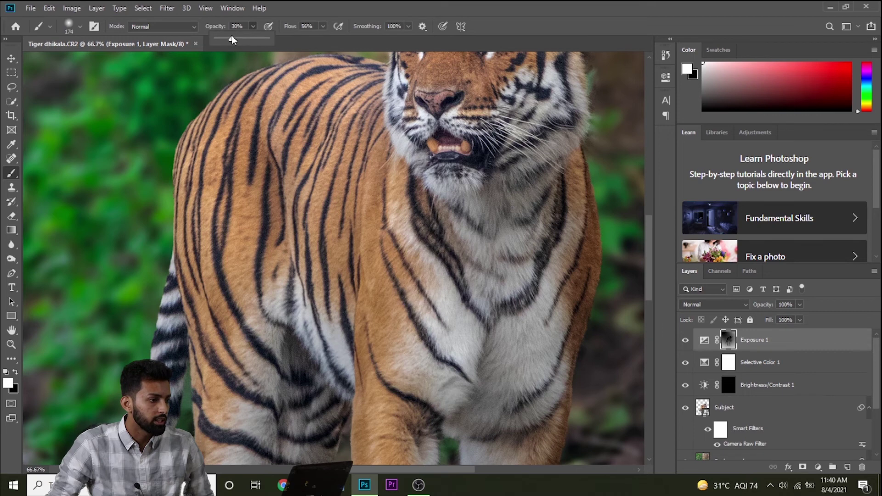
click(322, 26)
click(309, 37)
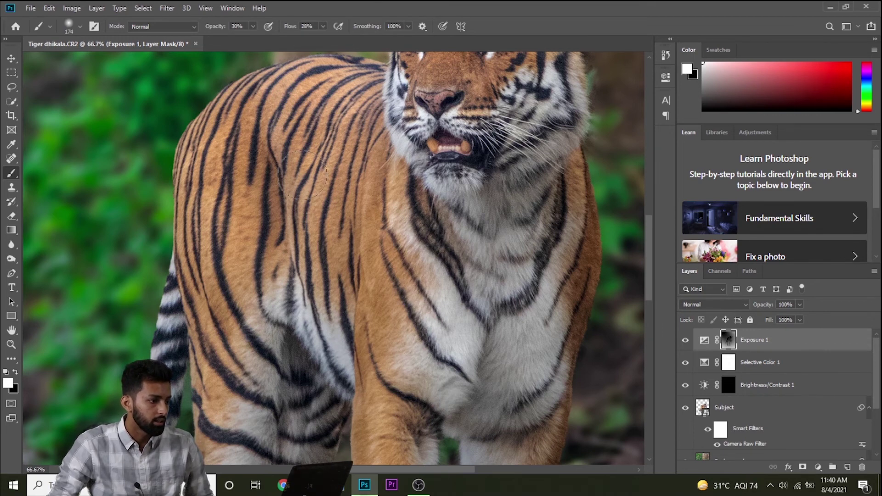
drag(318, 209, 326, 399)
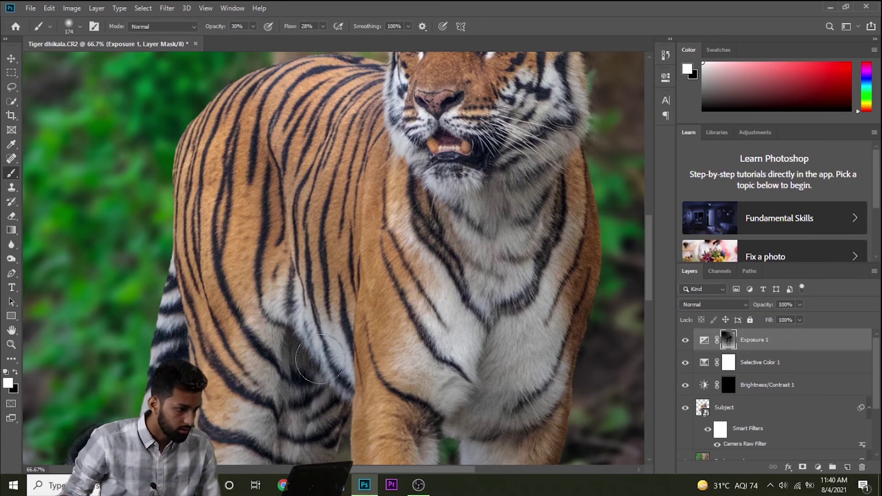
scroll(575, 391, down, 5)
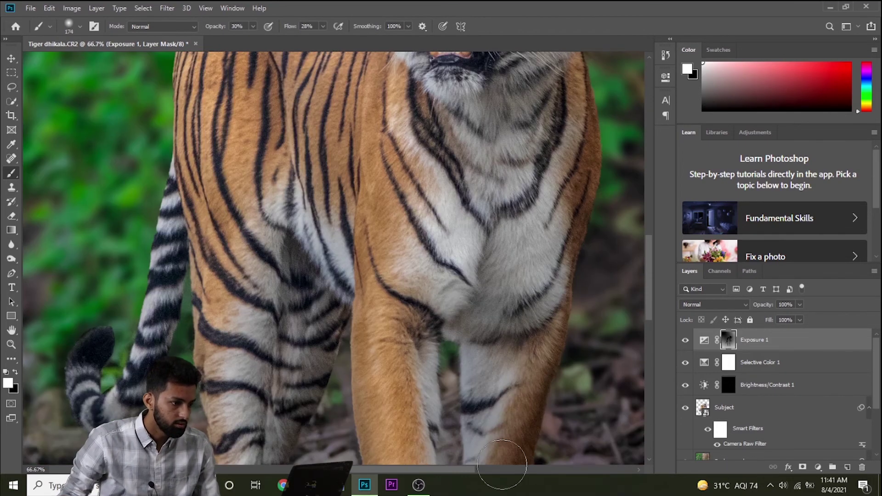
scroll(516, 372, up, 3)
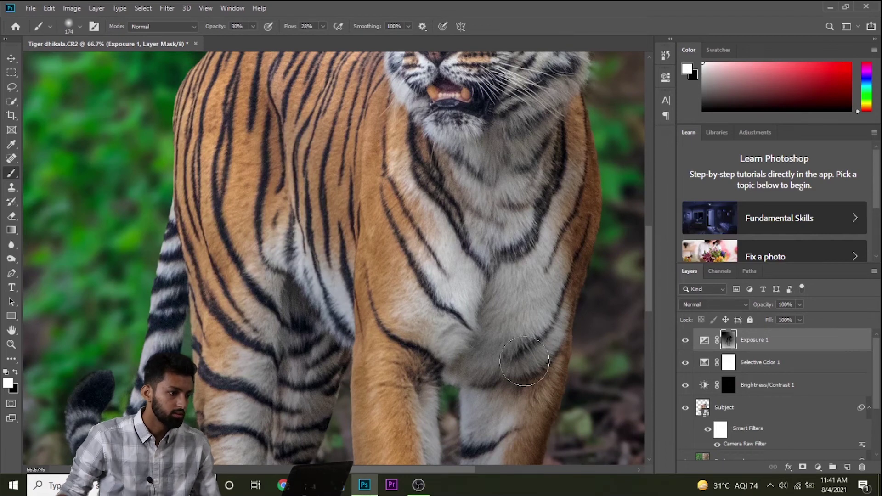
key(ctrl+0)
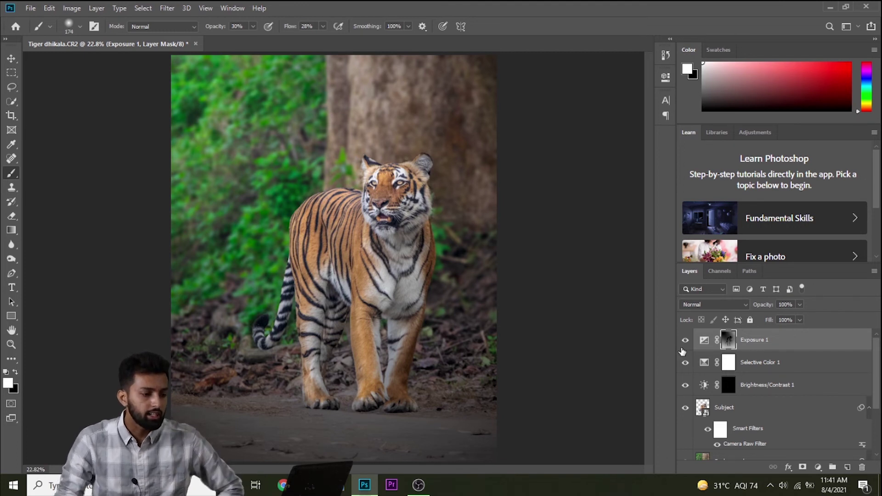
Step: Raise Exposure 1 to about -3.39, then add a new Brightness/Contrast adjustment layer
double_click(704, 340)
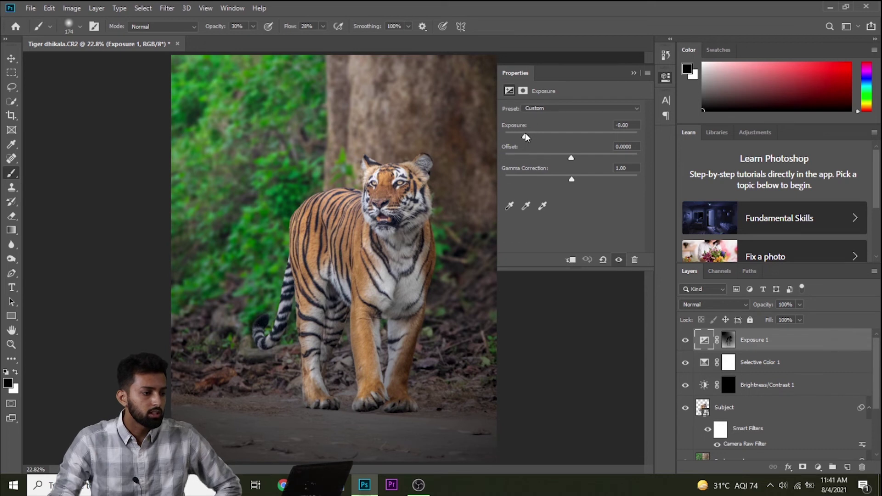
drag(525, 134, 538, 134)
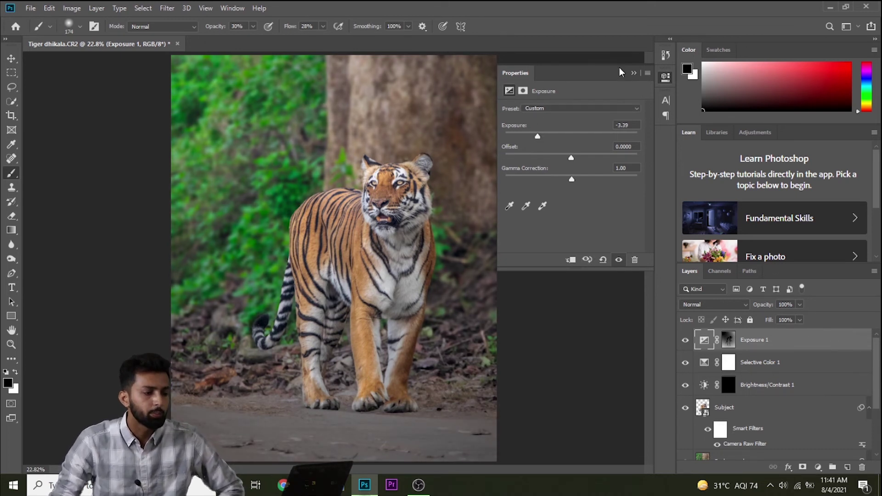
click(632, 73)
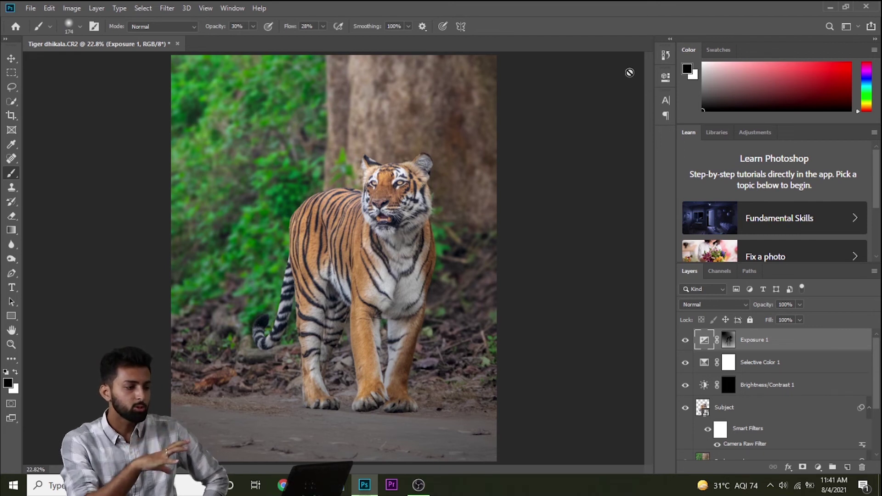
click(817, 466)
click(848, 303)
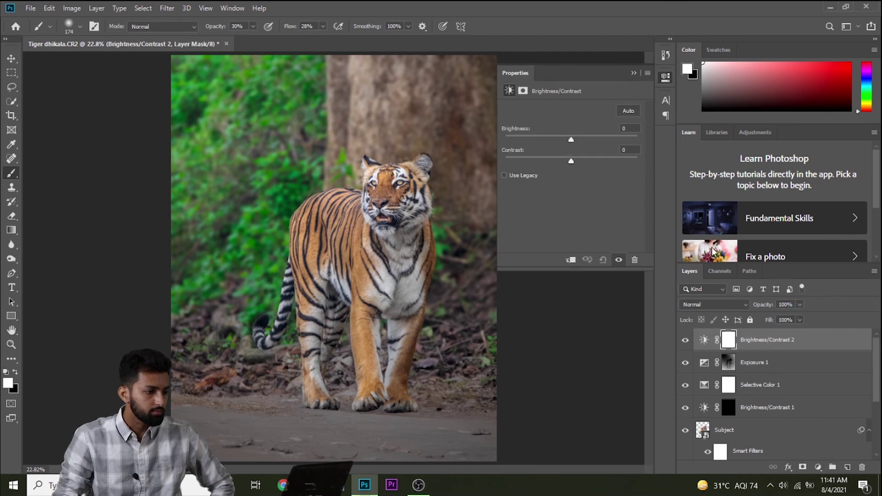
Step: Set Brightness/Contrast 2 to brightness 6 and contrast -2, and add a Curves layer
mouse_move(570, 141)
mouse_down()
mouse_move(580, 141)
mouse_move(563, 142)
mouse_move(571, 142)
mouse_move(561, 161)
mouse_move(578, 140)
mouse_up()
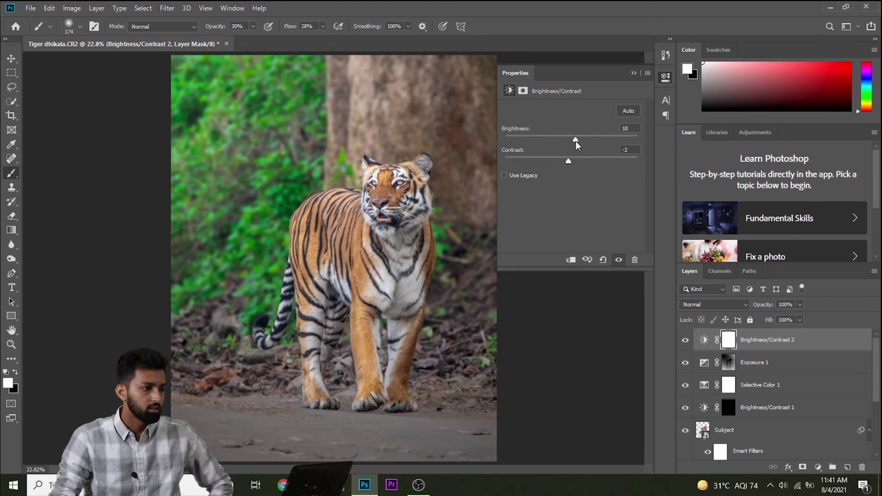
drag(575, 142, 575, 142)
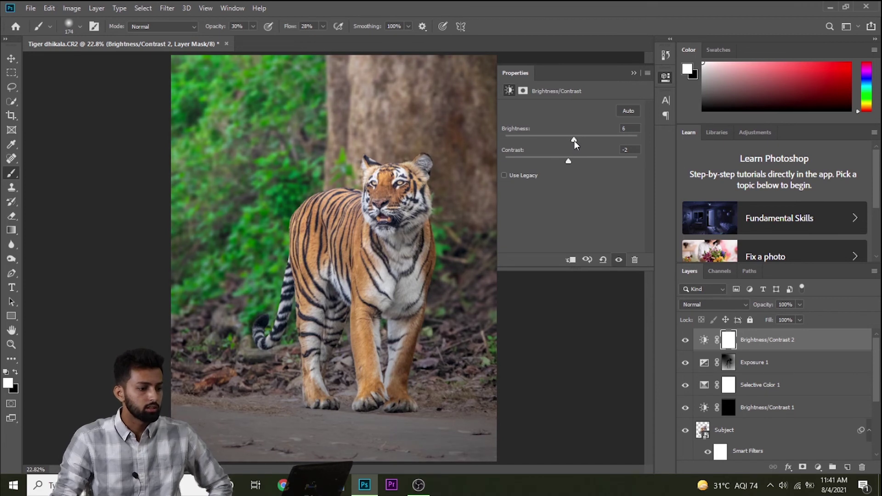
click(824, 468)
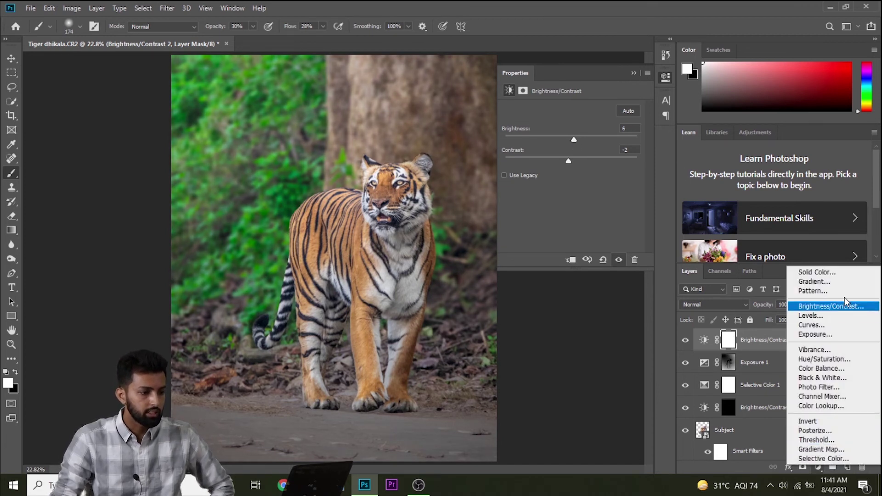
click(844, 332)
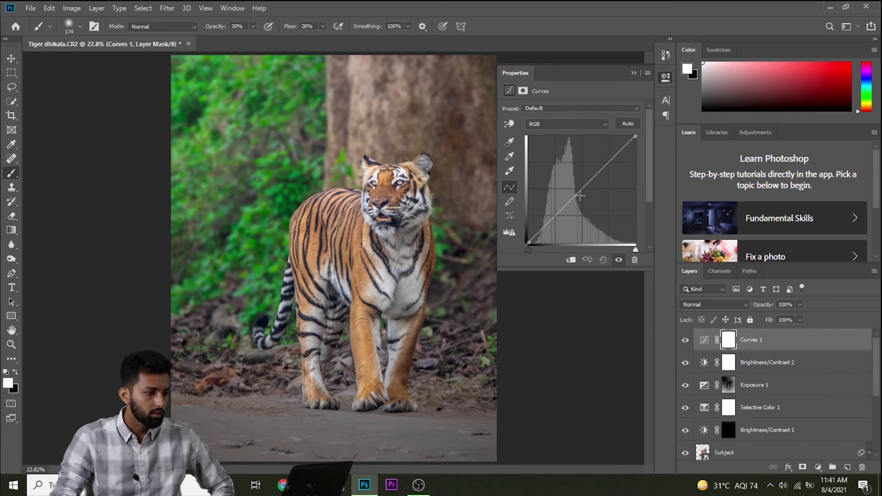
Step: Shape the Curves 1 RGB curve with an upper and a lower point, then collapse Properties
click(580, 190)
click(556, 216)
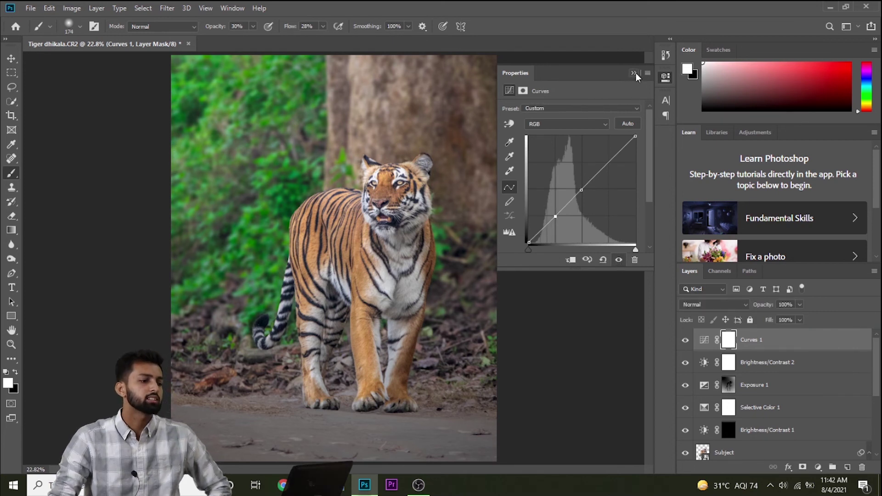
click(634, 73)
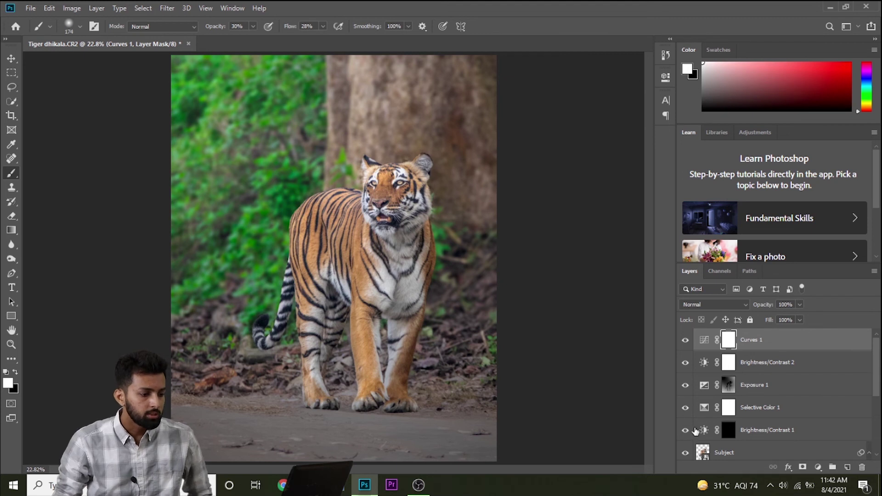
double_click(703, 430)
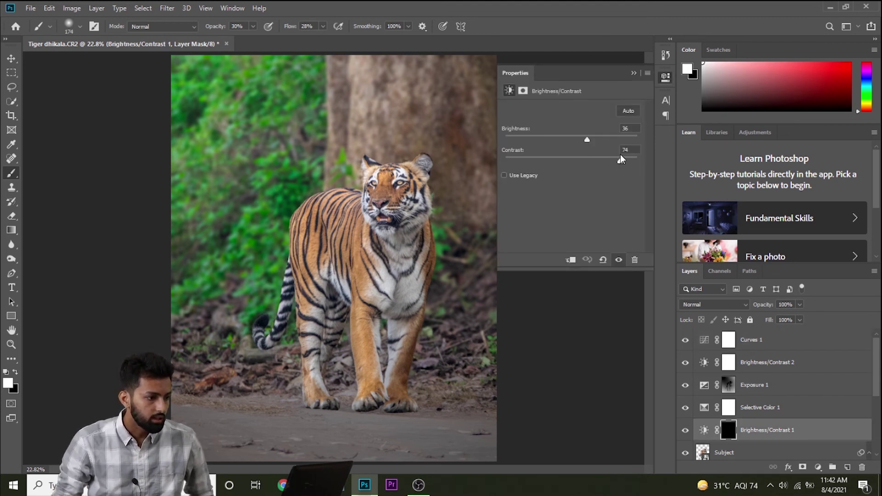
Step: Tone Brightness/Contrast 1 down to contrast 60 and brightness 27, then collapse Properties
drag(614, 155, 599, 152)
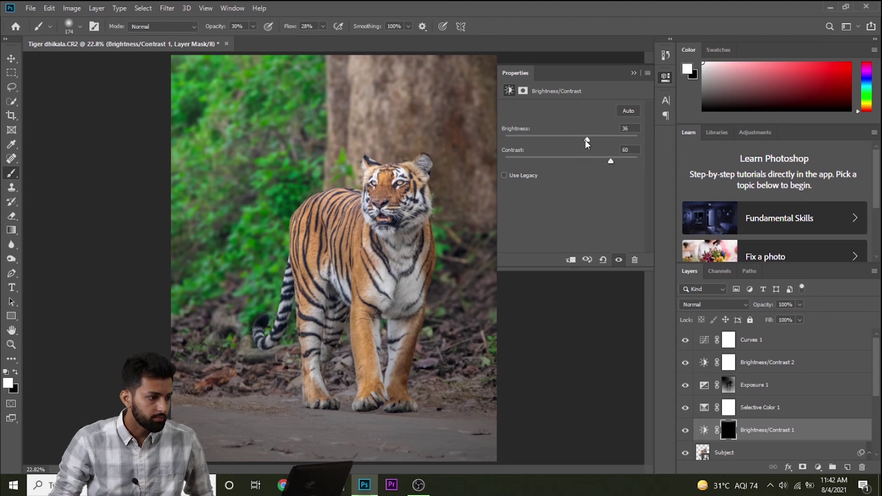
drag(586, 144, 565, 143)
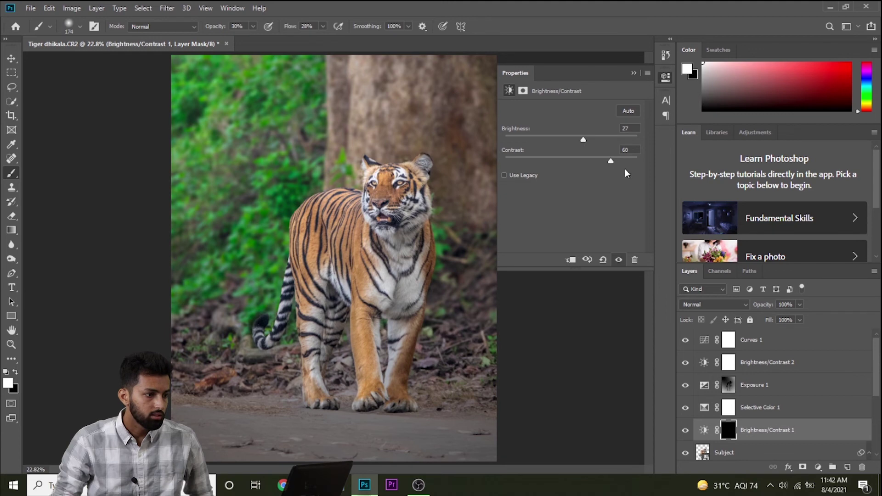
click(634, 72)
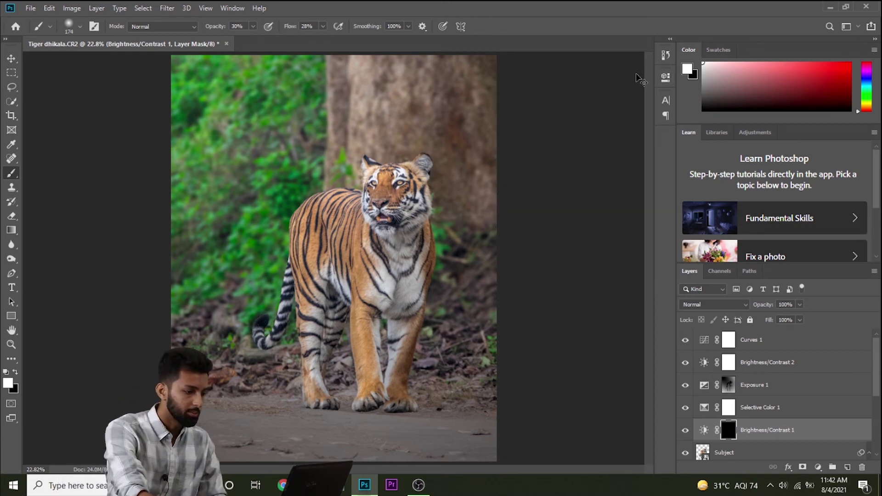
Step: Zoom in, fit the image, and hide the adjustment layers to compare with the original
key(ctrl+plus)
key(ctrl+plus)
key(ctrl+plus)
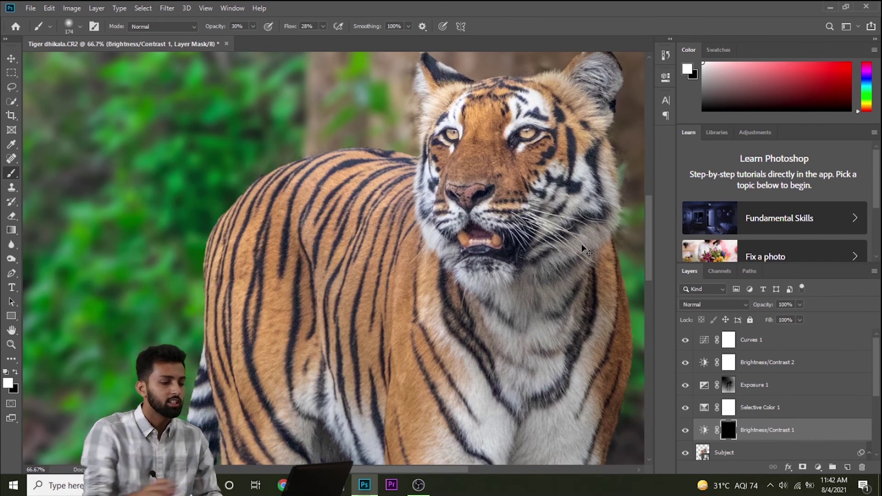
key(ctrl+0)
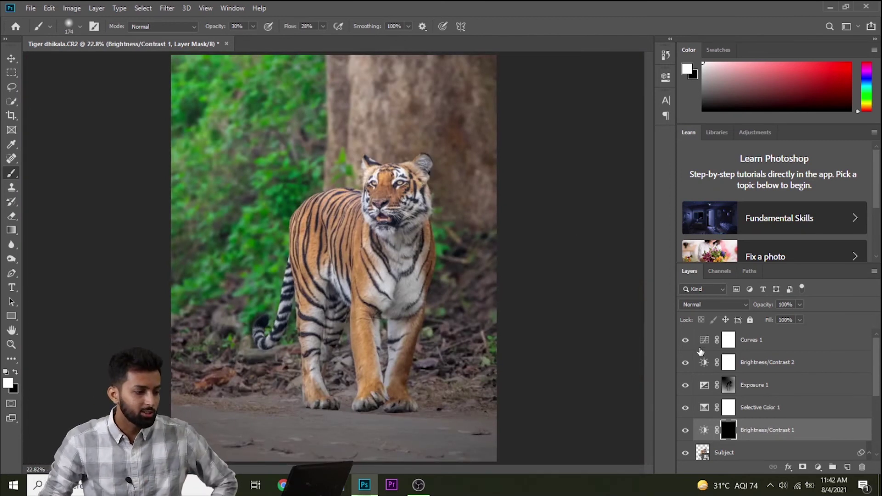
drag(687, 342, 691, 395)
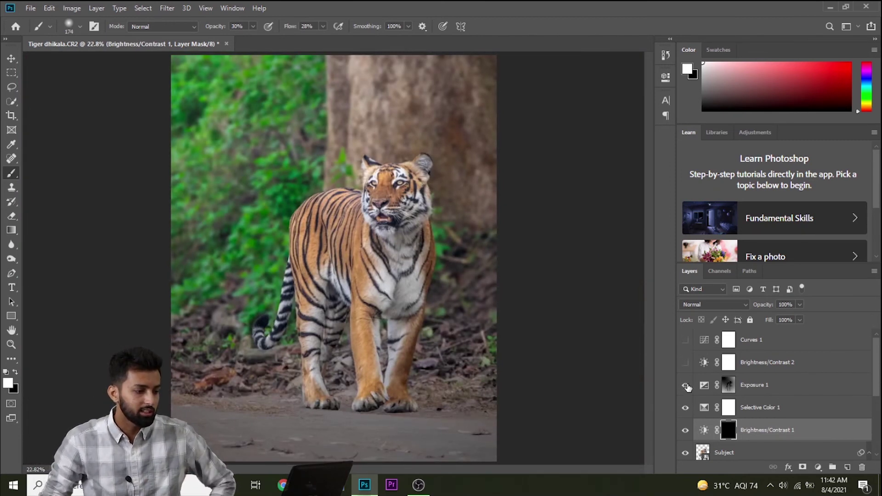
mouse_move(691, 395)
mouse_down()
mouse_move(686, 411)
mouse_move(698, 417)
mouse_up()
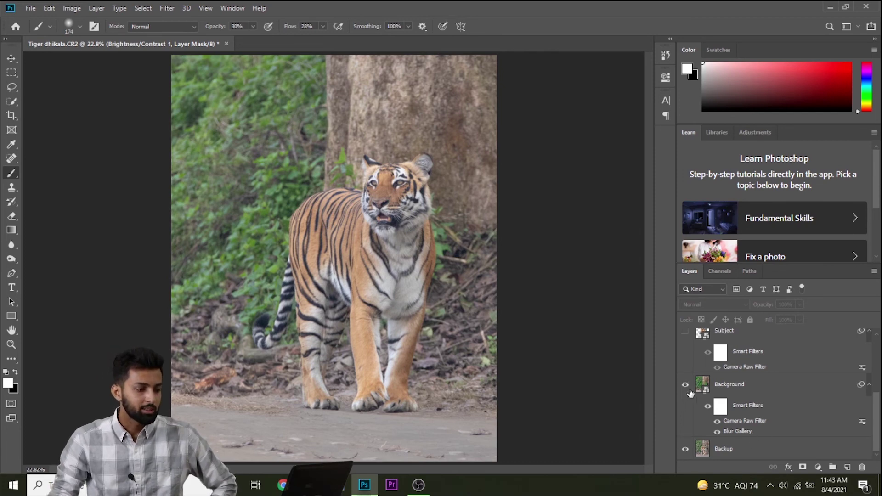
click(685, 384)
click(685, 375)
Step: Turn all adjustment layers back on and bring up Save As with Ctrl+Shift+S
click(685, 353)
scroll(687, 367, up, 2)
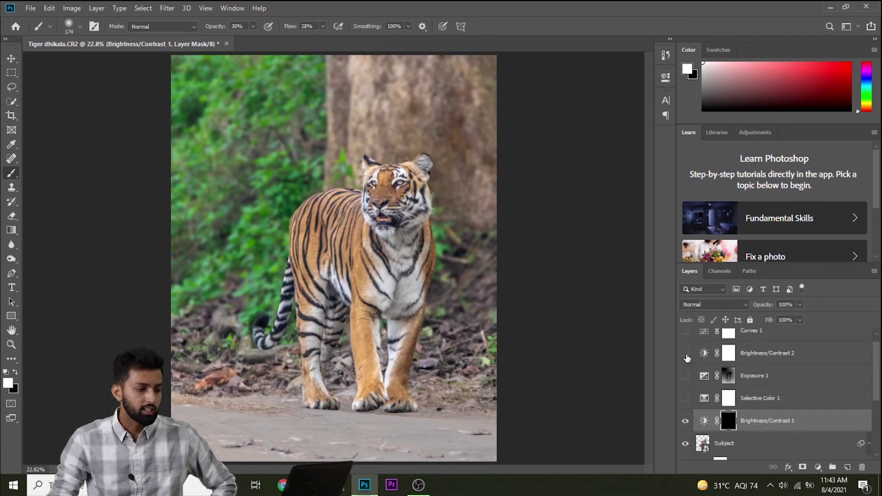
scroll(689, 413, up, 1)
click(685, 407)
click(685, 385)
click(685, 362)
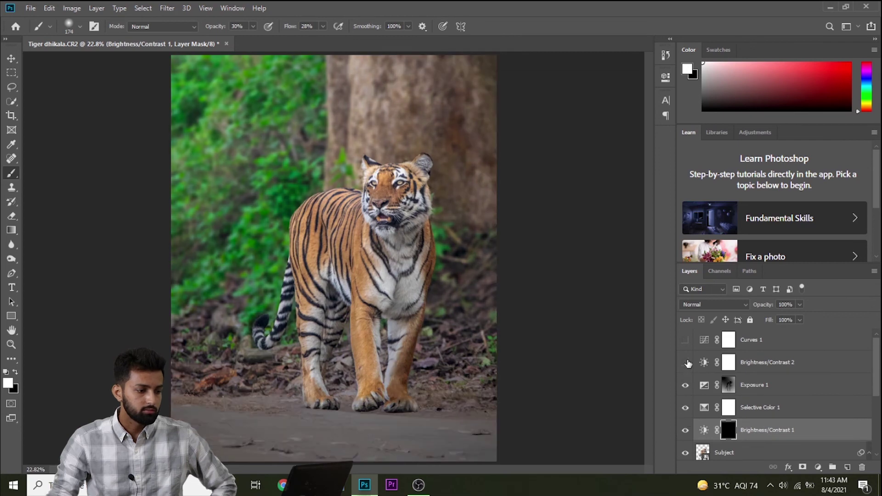
click(684, 340)
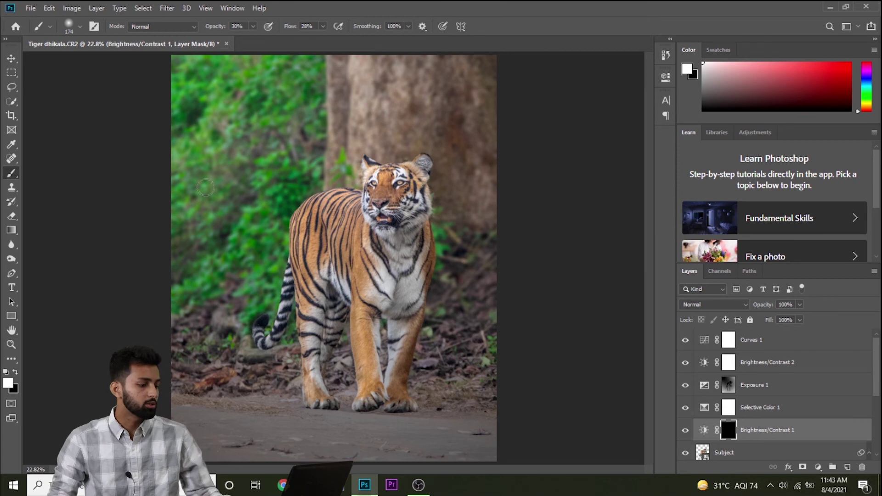
key(ctrl+shift+s)
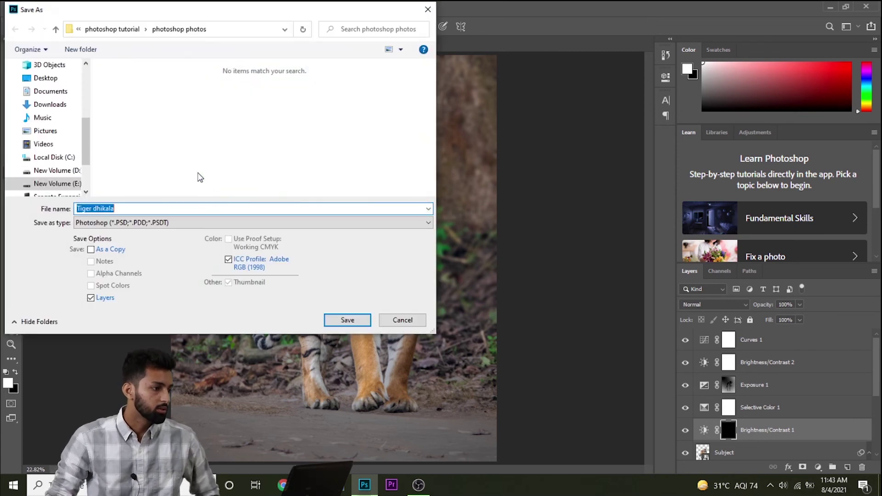
Step: Save the tiger edit with its layers as Tiger dhikala.psd in Photoshop format
click(342, 321)
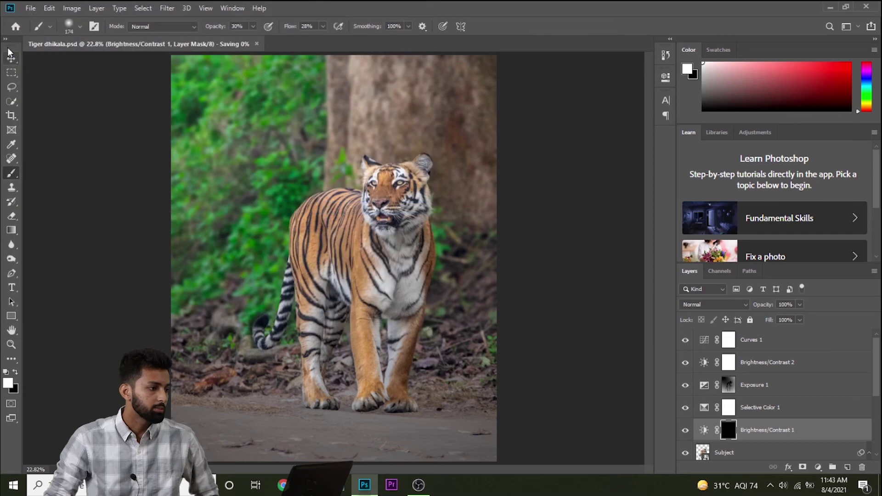
click(28, 8)
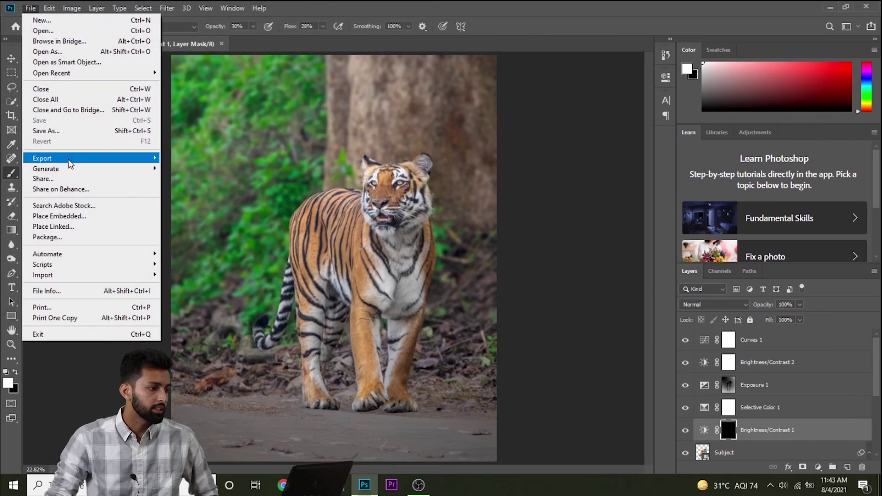
mouse_move(43, 158)
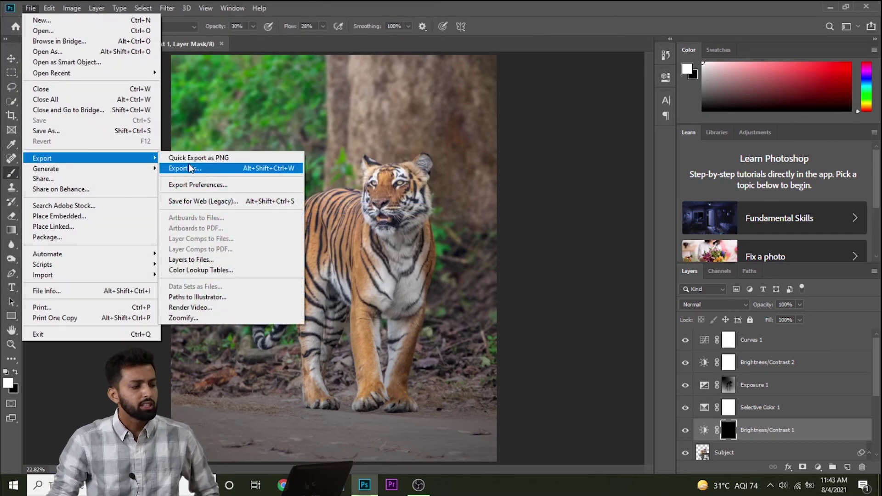
Step: Export the tiger as a full-size 2591 × 3239 JPG at 100% quality named Tiger dhikala
click(189, 168)
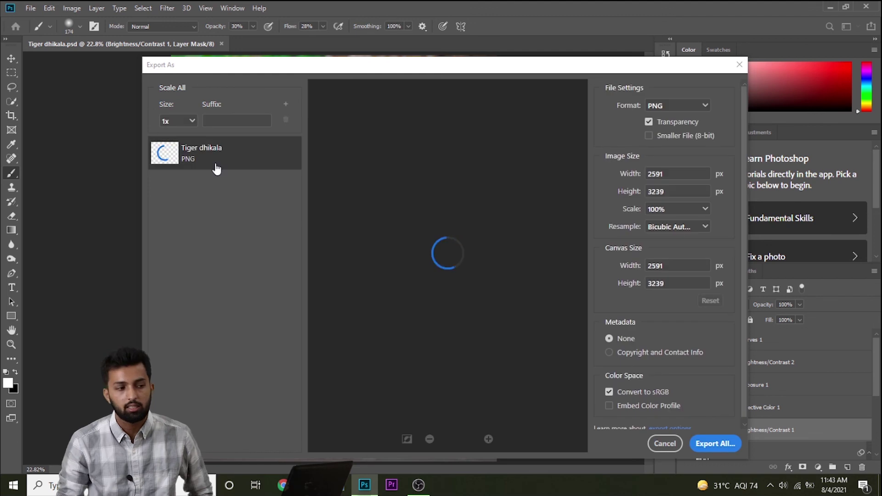
click(691, 110)
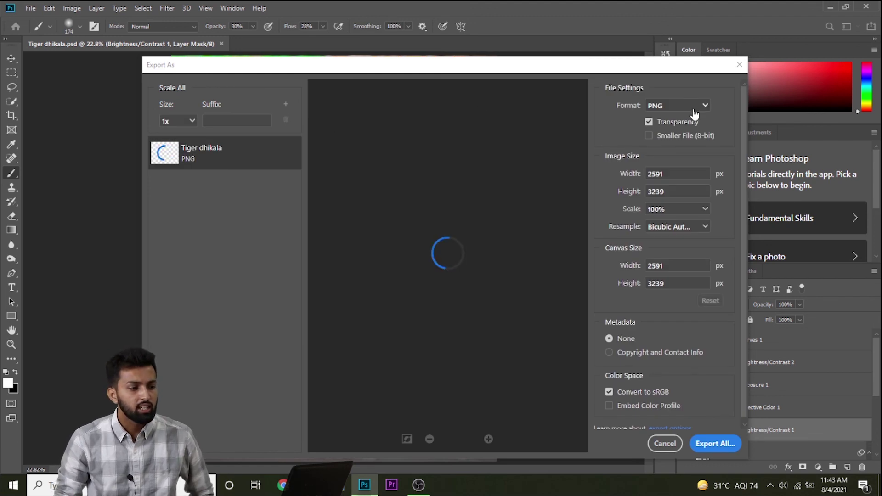
click(691, 134)
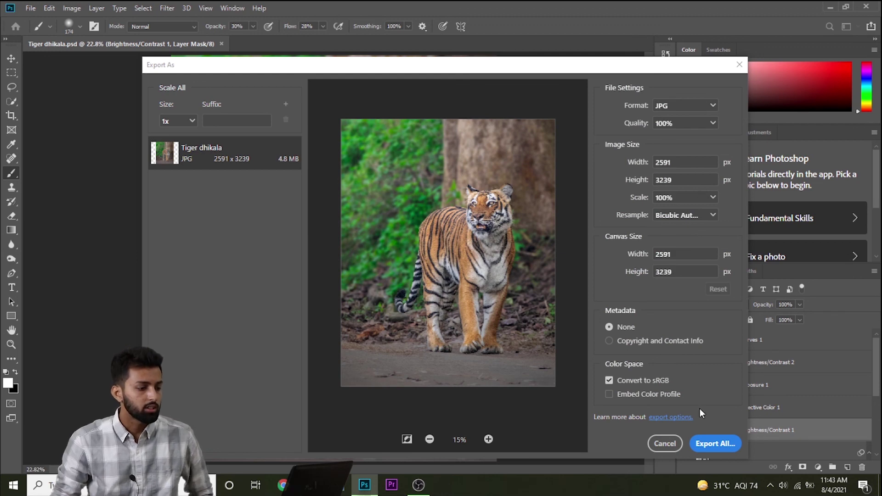
click(707, 446)
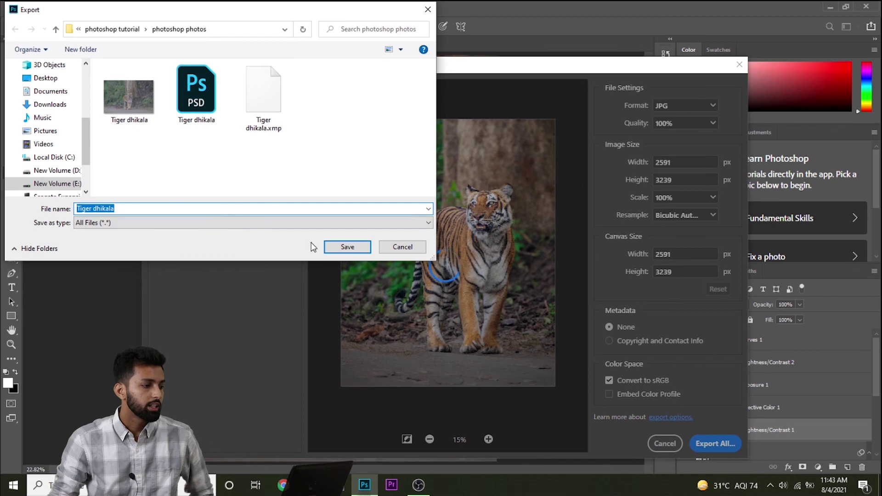
click(341, 247)
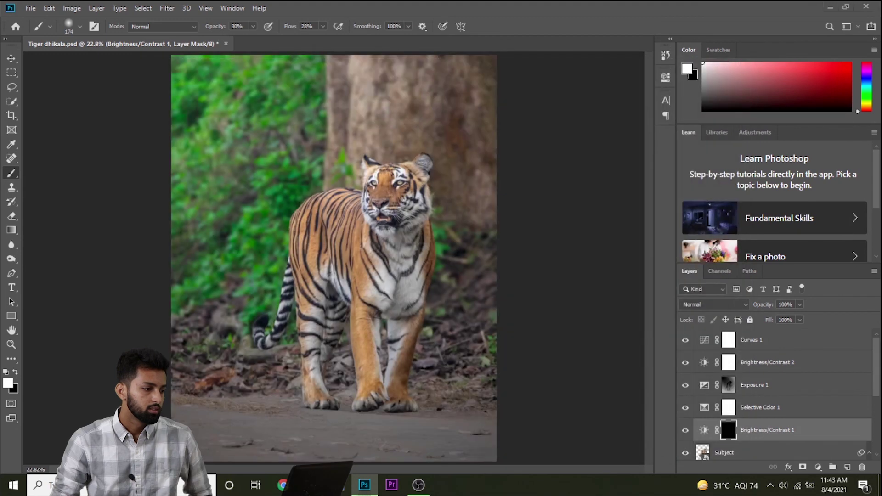
click(312, 485)
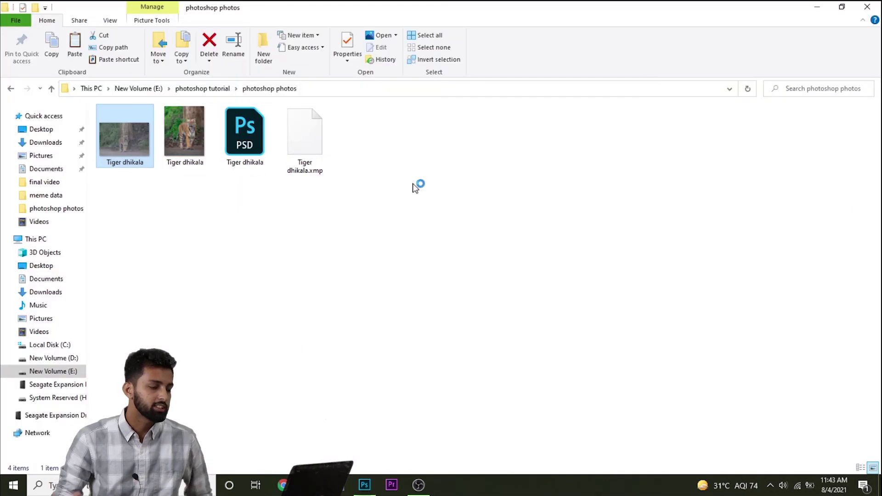
Step: View the original Tiger dhikala.CR2 in Windows Photos, then the exported Tiger dhikala.jpg
double_click(125, 138)
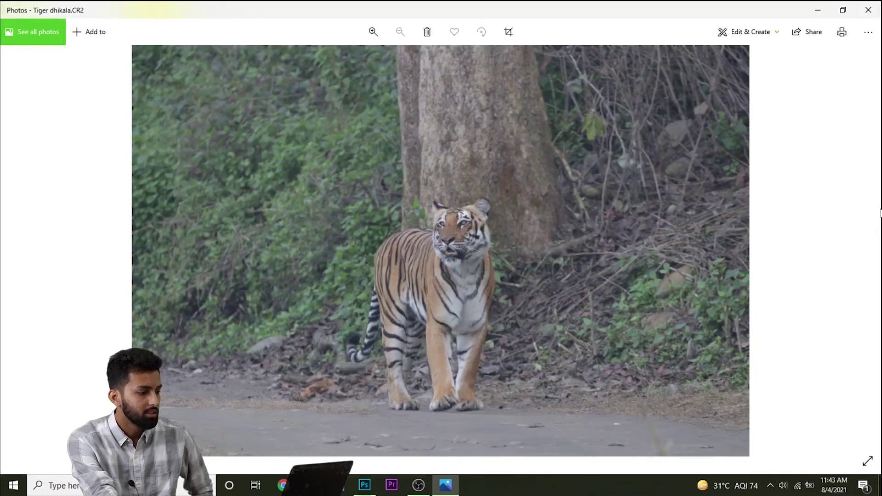
key(Right)
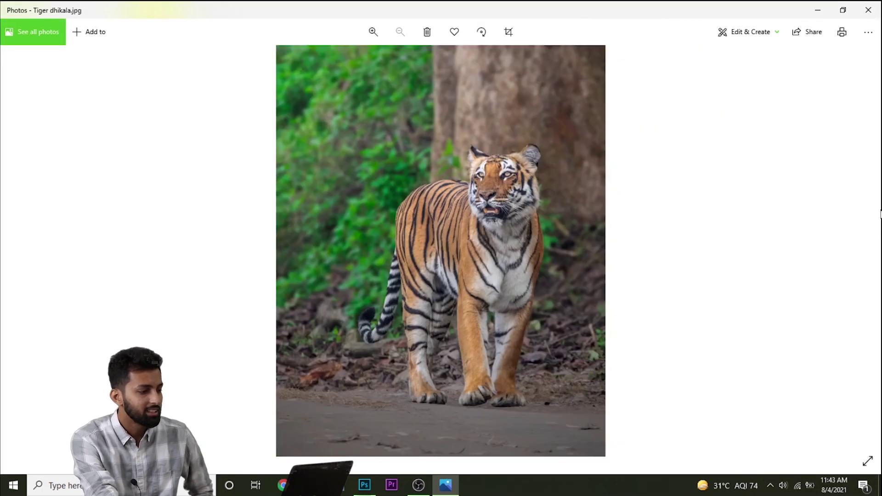